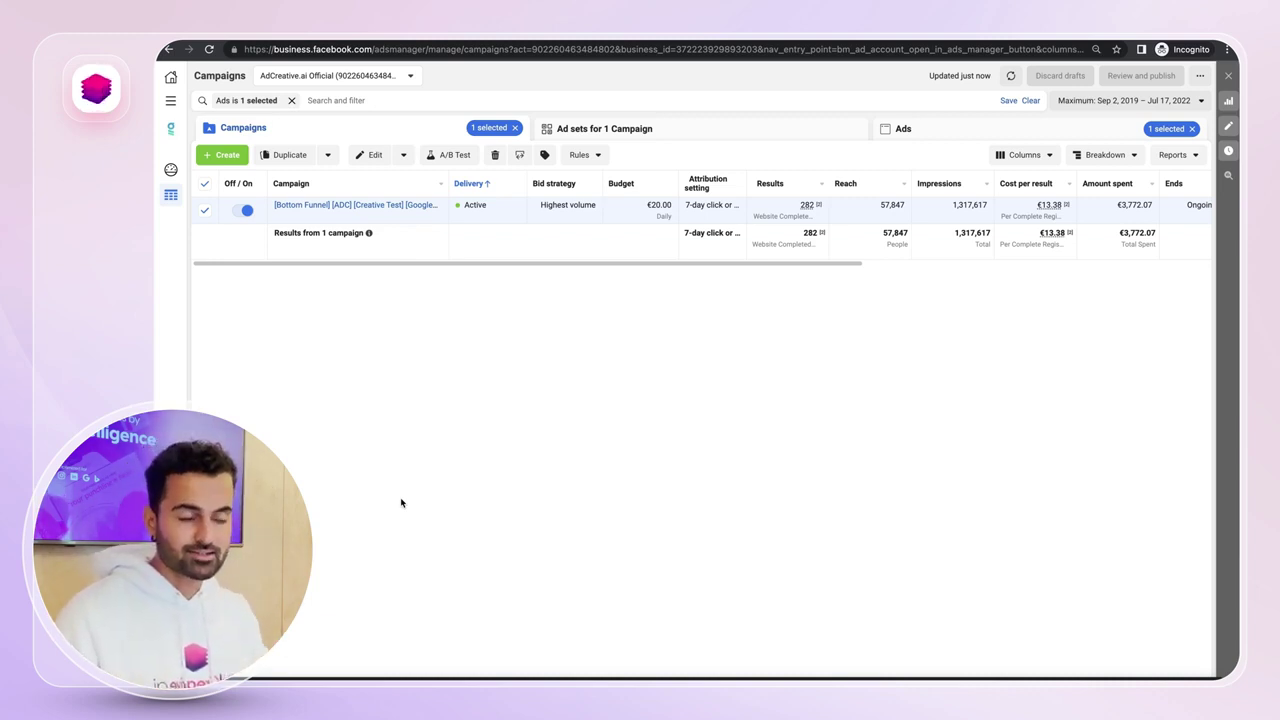
Step: Show the selected campaign's ads and break them down by image, video and slideshow, including the cost per result for each image
left_click(921, 135)
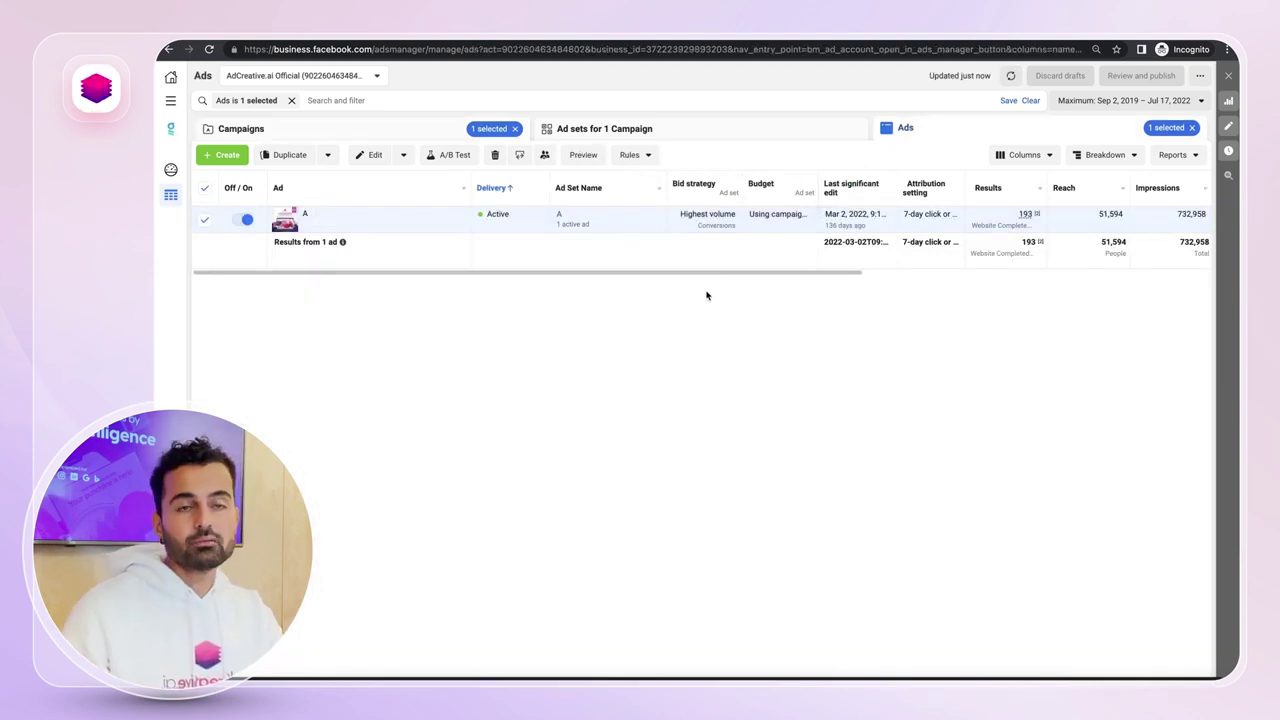
left_click(1106, 158)
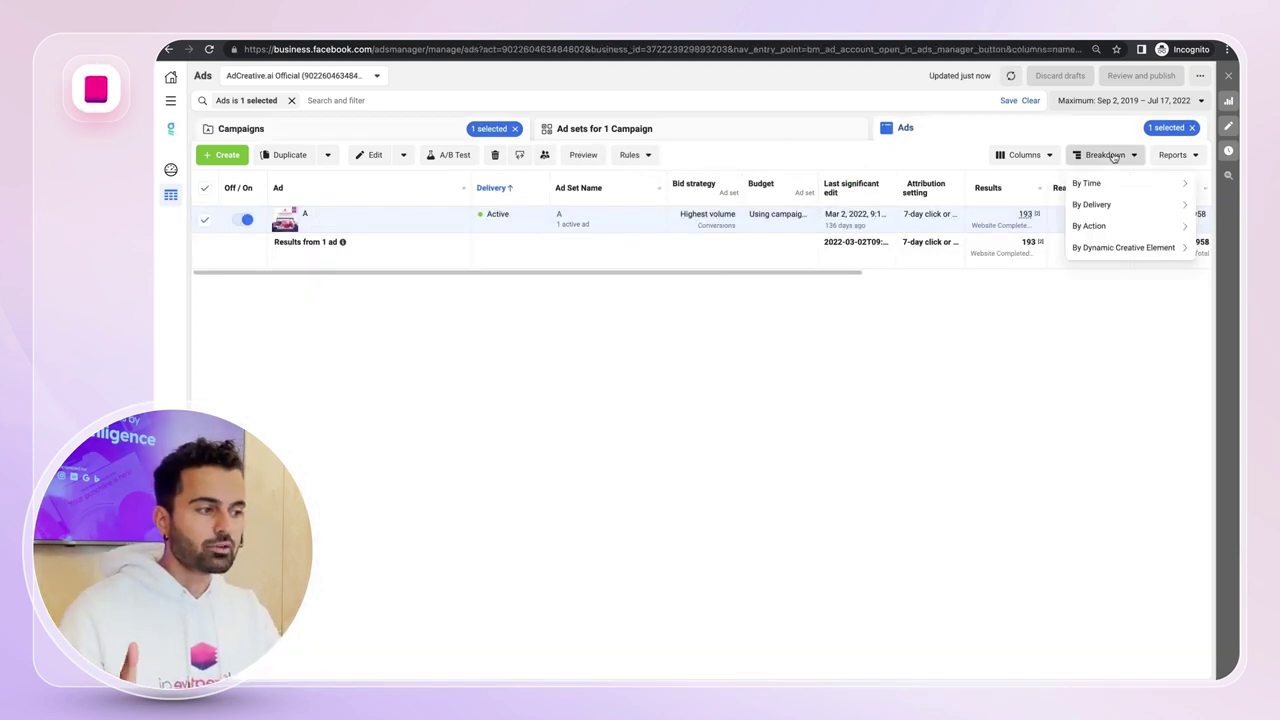
mouse_move(1110, 248)
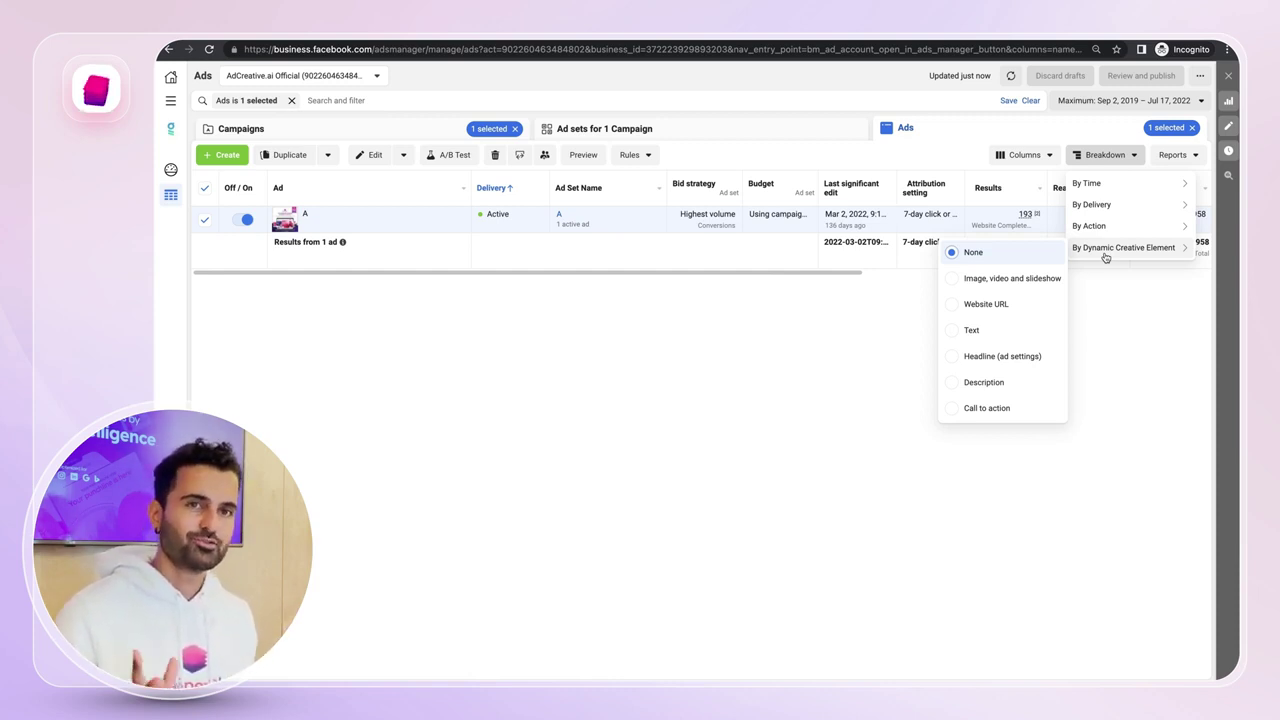
left_click(1043, 278)
left_click(729, 525)
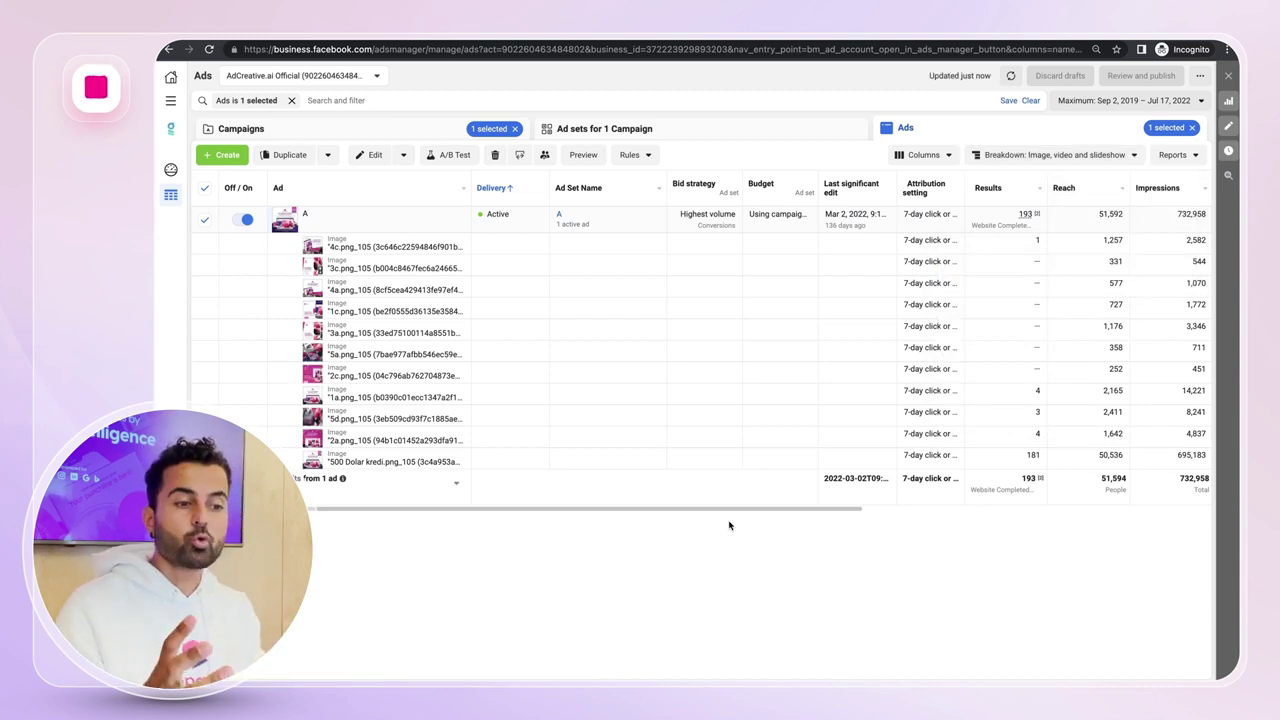
scroll(737, 349, "right", 5)
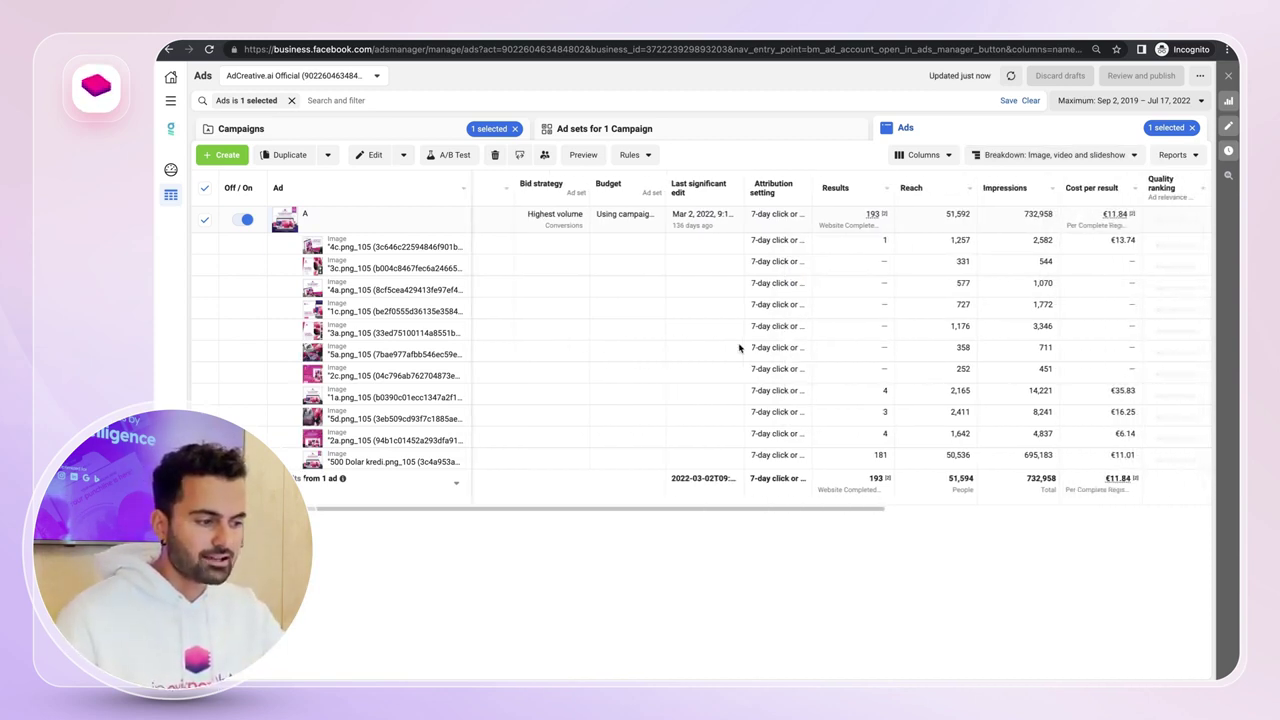
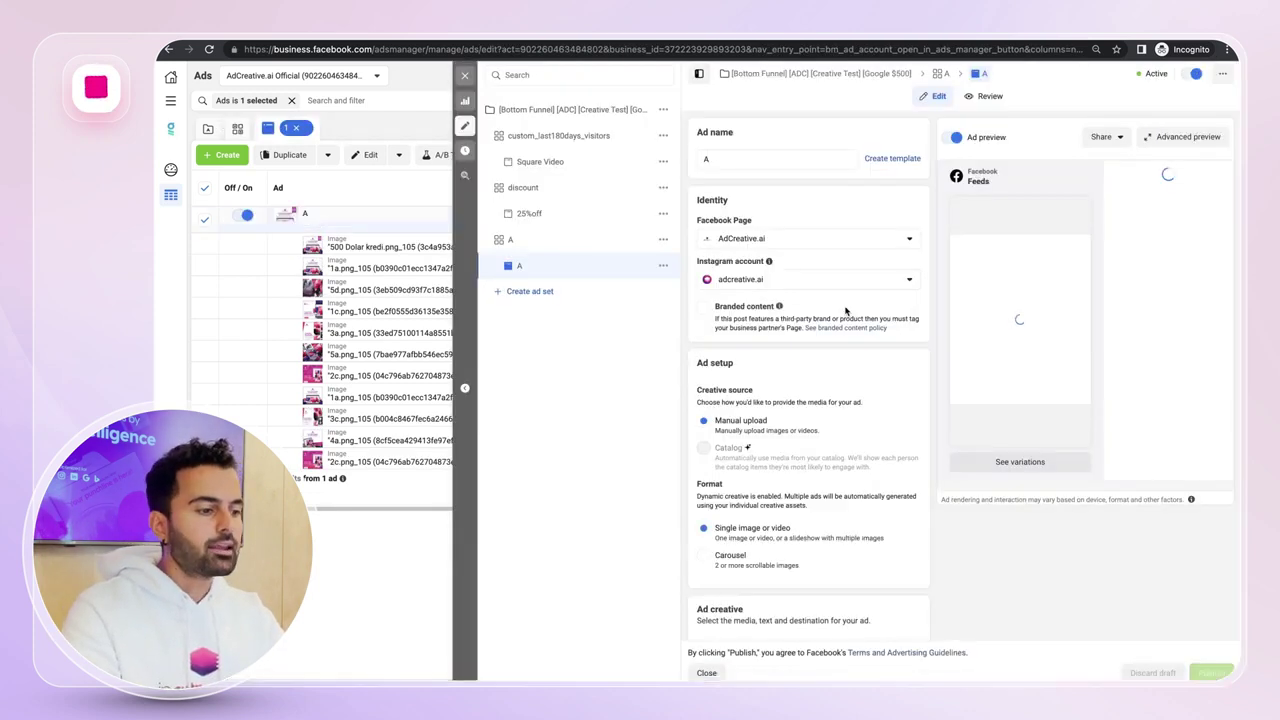
Step: Examine the ad creative settings of ad A, including its media, primary text and headlines, and close the editor
scroll(845, 312, "down", 5)
scroll(845, 312, "down", 2)
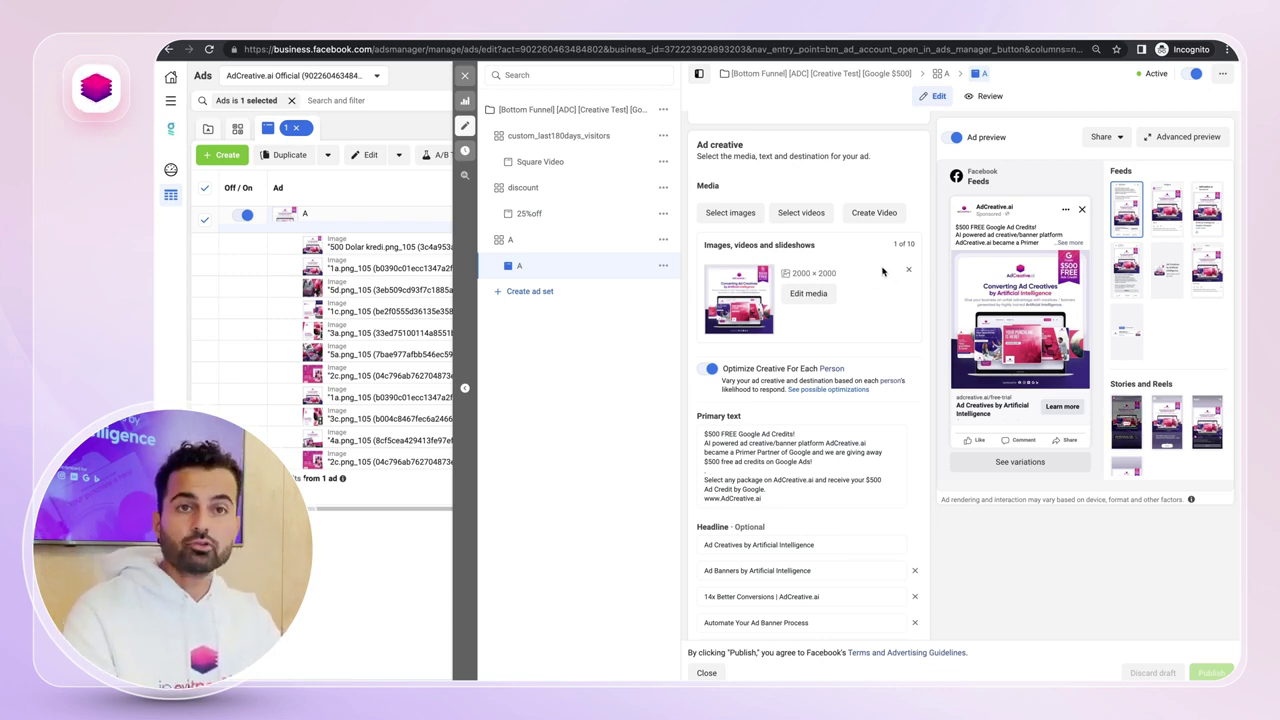
left_click(465, 75)
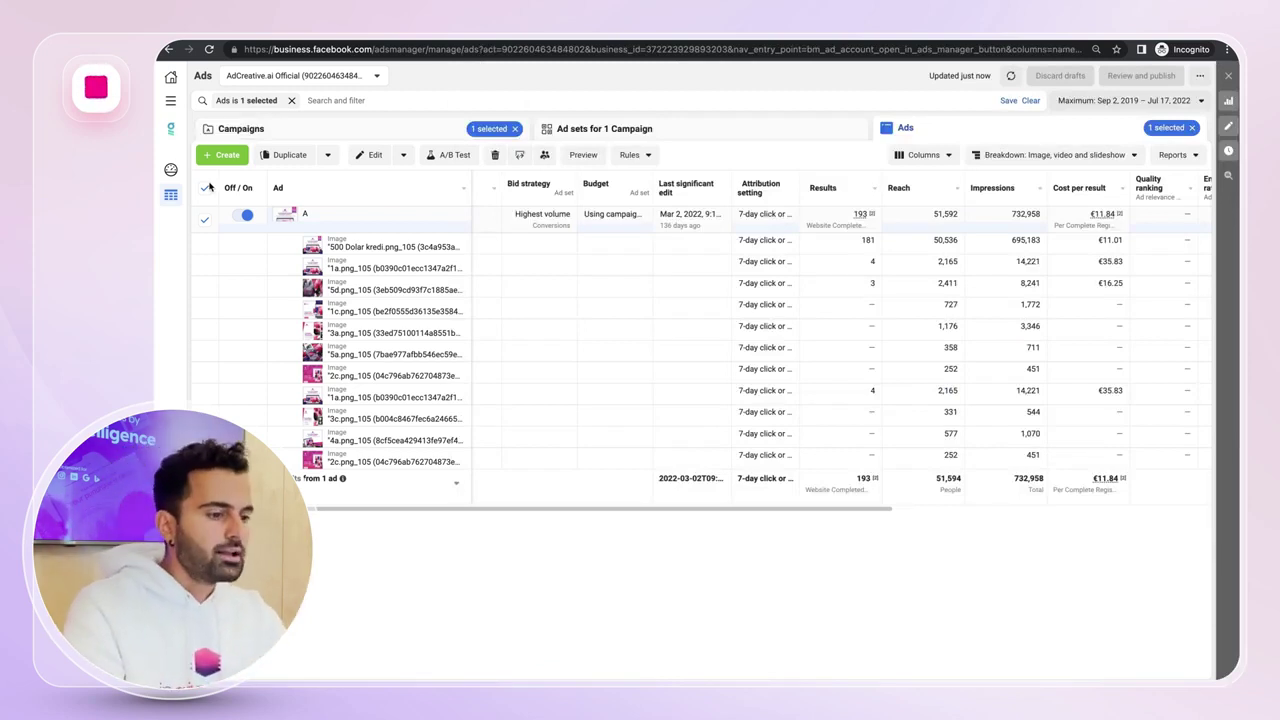
Step: View the full-size "500 Dolar kredi.png" creative and examine the 1a.png row in the image breakdown of ad A
left_click(366, 249)
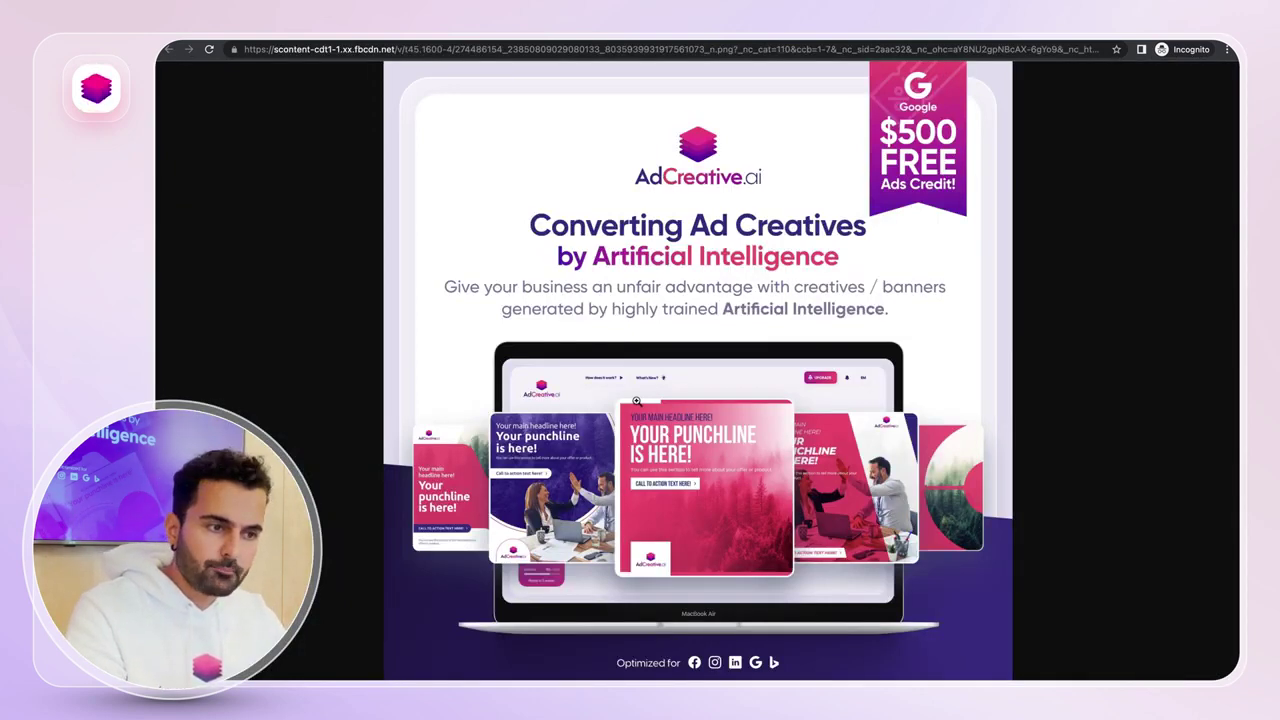
key("ctrl+w")
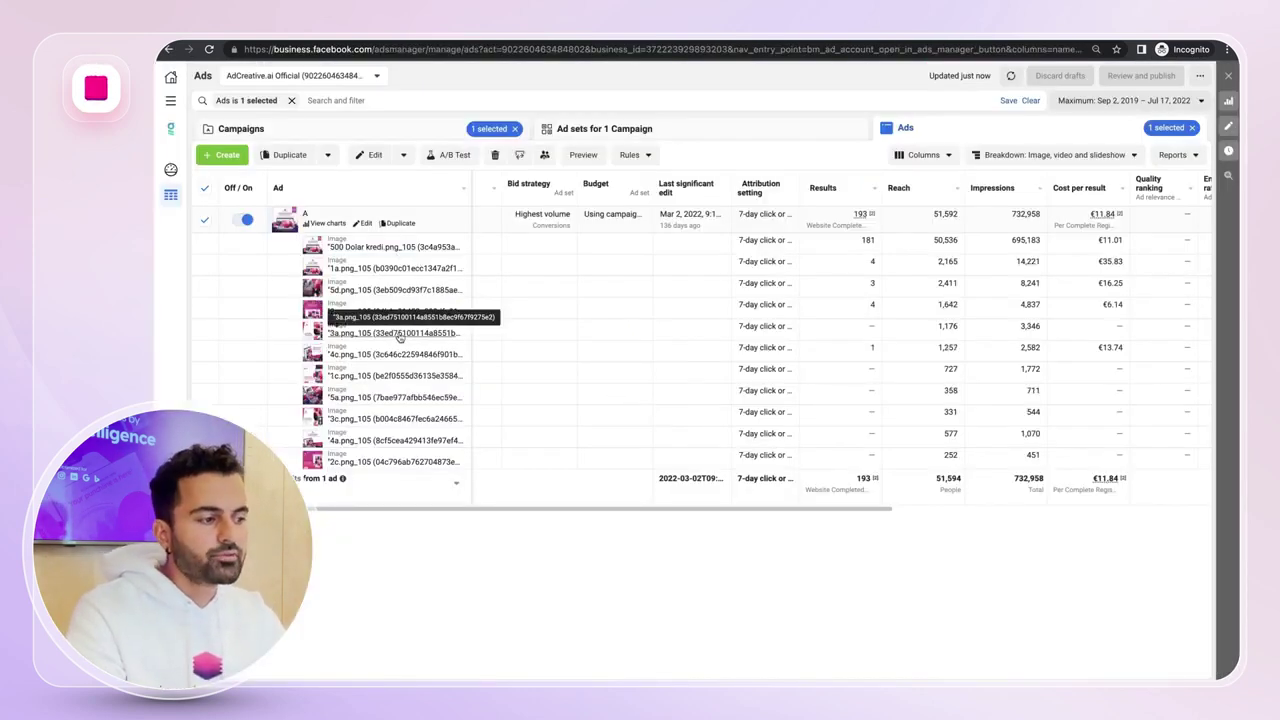
left_click(385, 270)
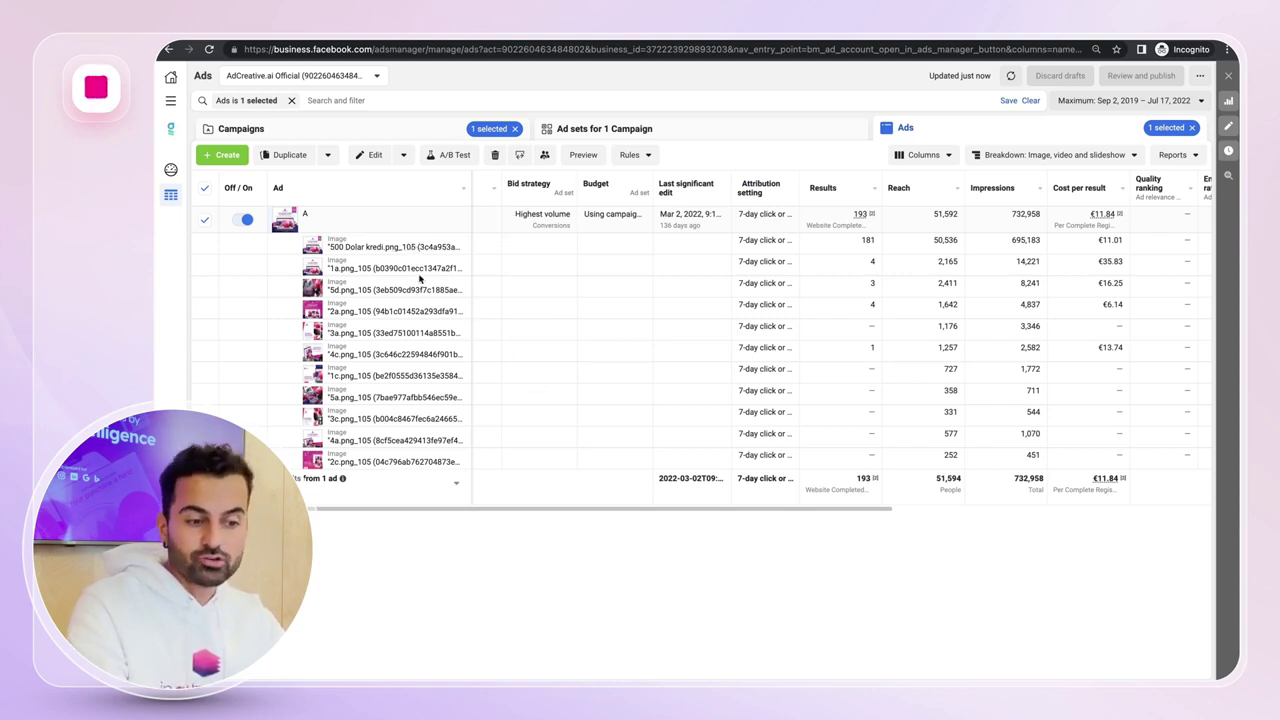
left_click(360, 226)
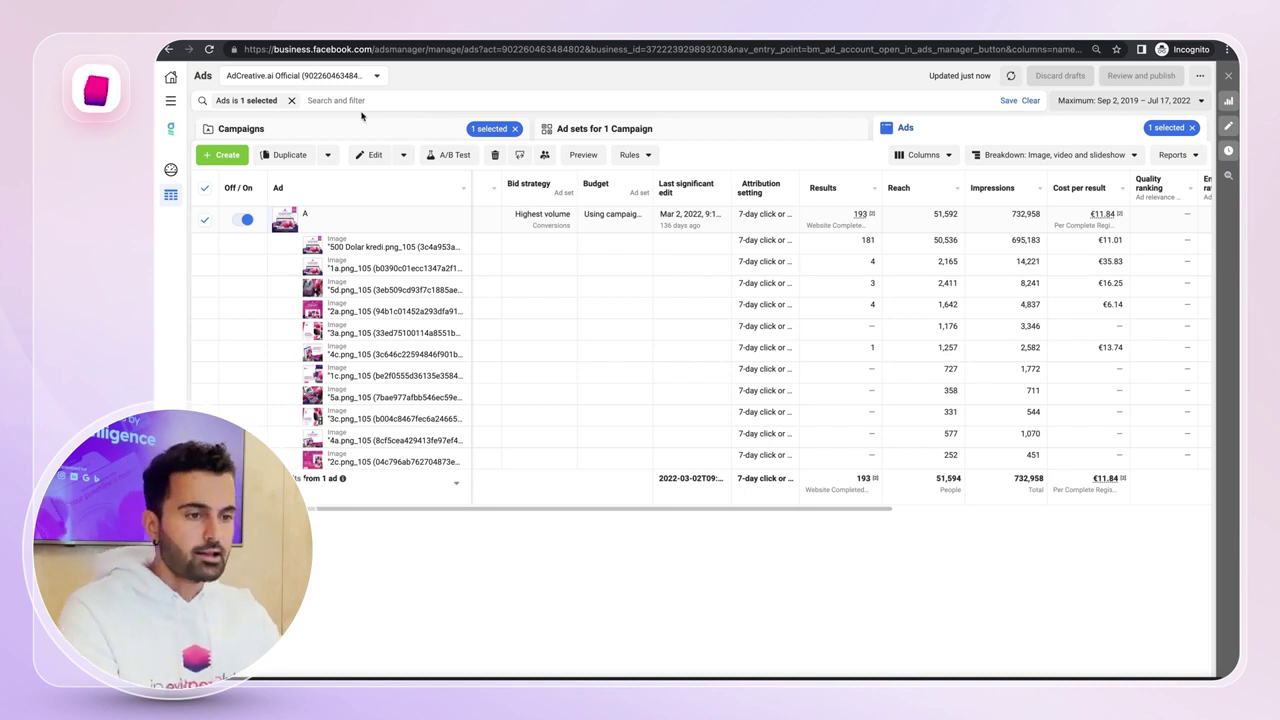
Step: Switch to AdCreative.ai and examine the setup form for creating a new brand
left_click(341, 48)
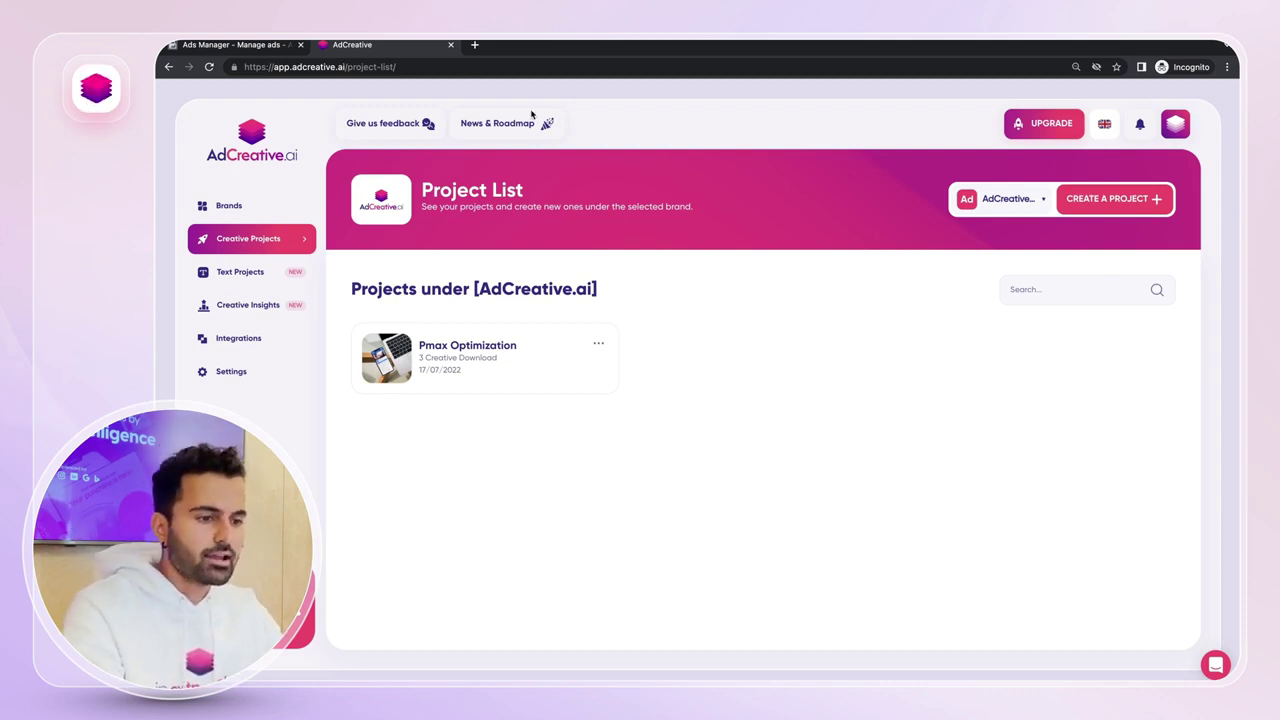
left_click(272, 192)
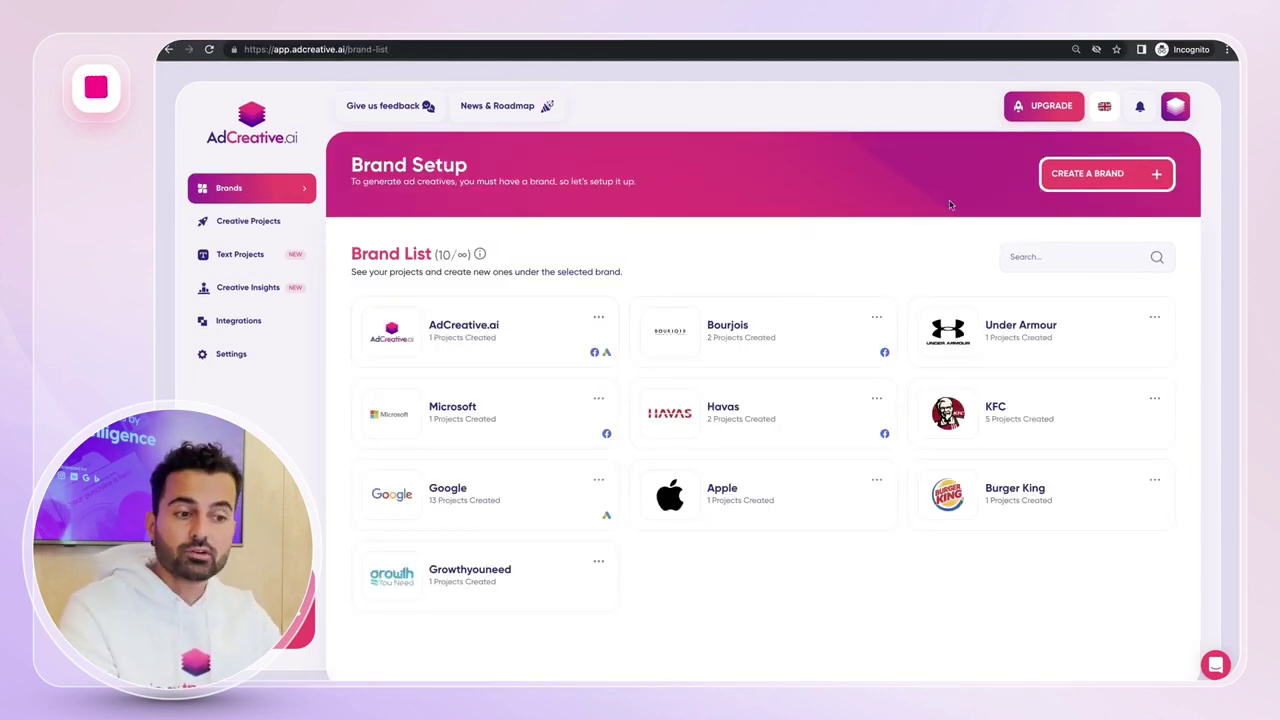
left_click(1130, 174)
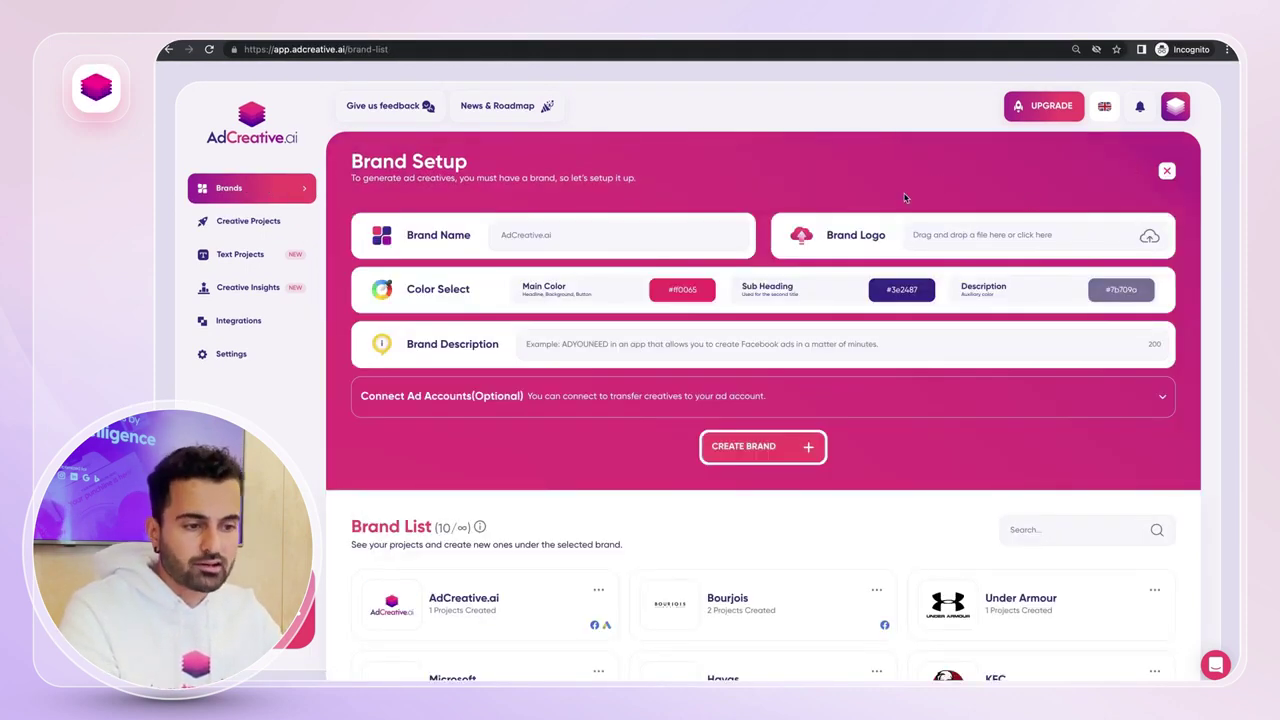
left_click(692, 218)
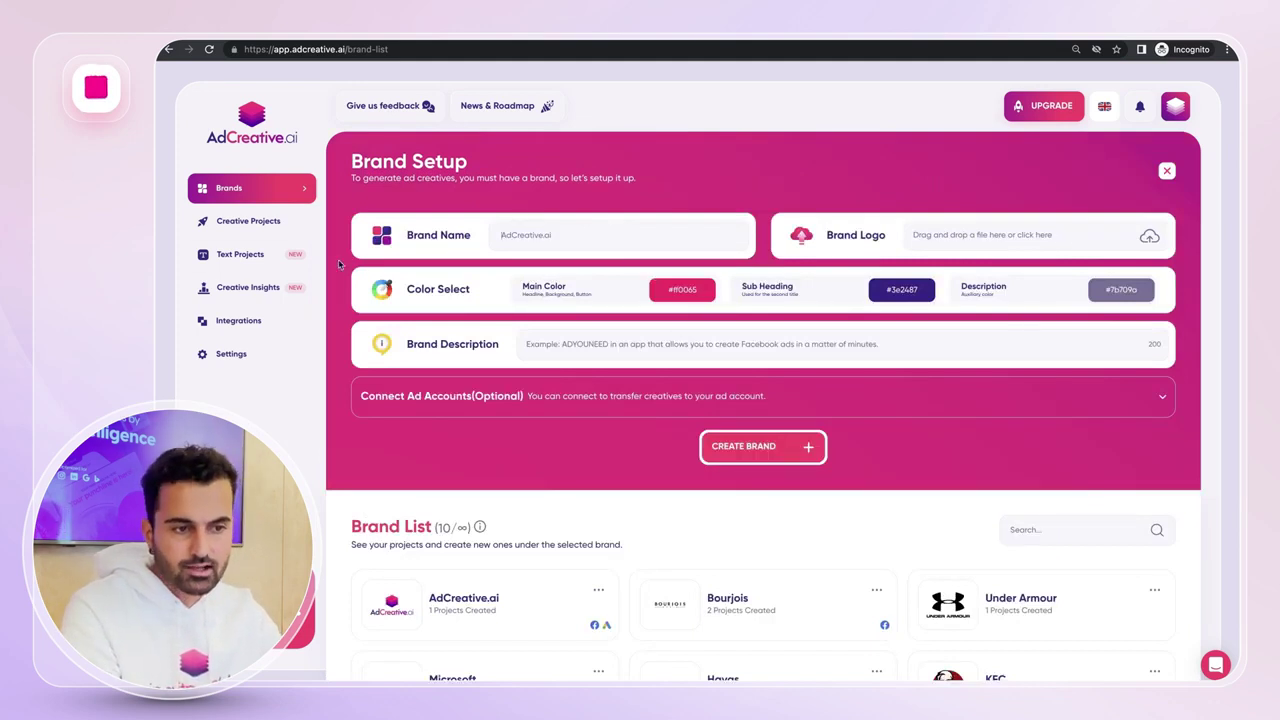
Step: Start a new creative project under the AdCreative.ai brand and view the guide for choosing a creative format
left_click(292, 230)
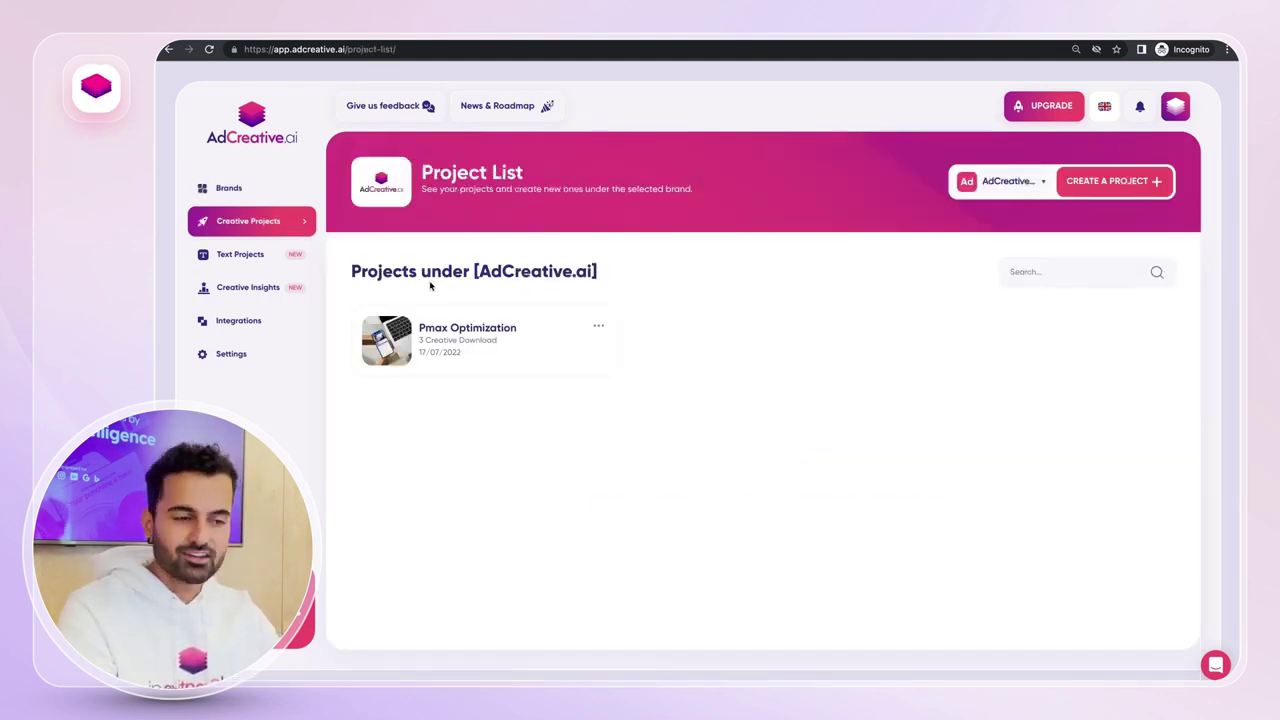
left_click(1108, 182)
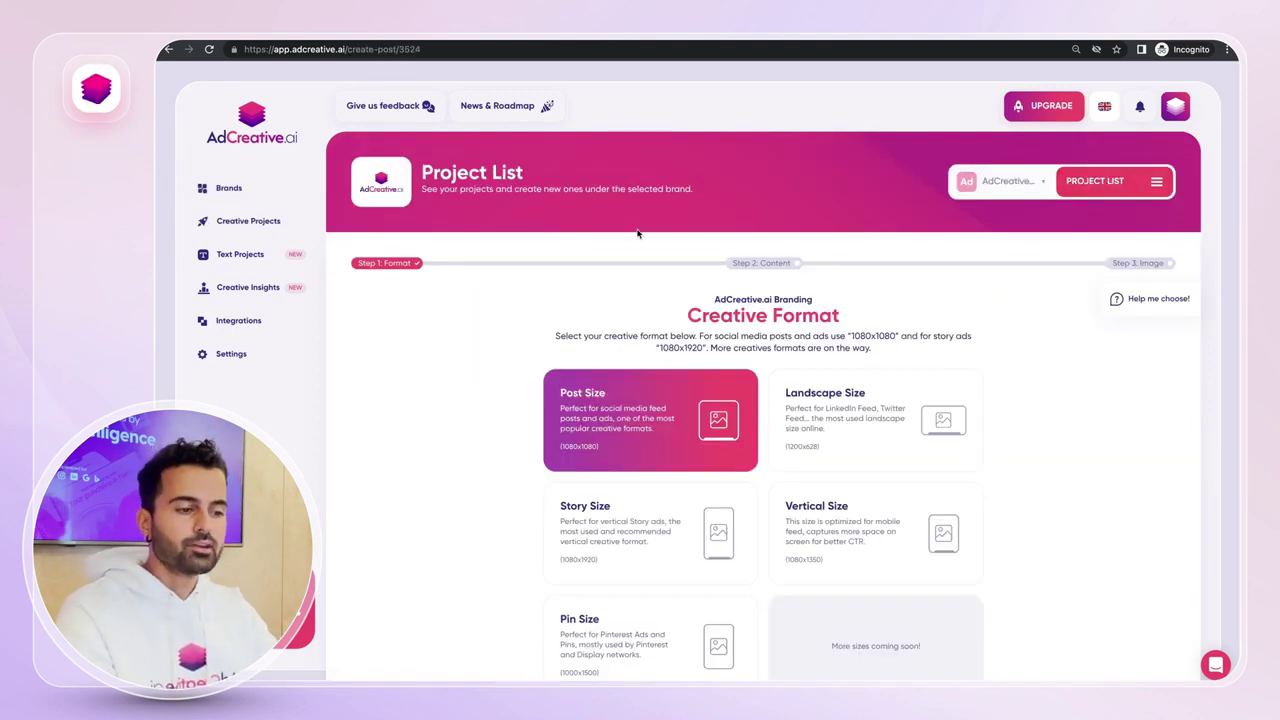
scroll(638, 234, "down", 2)
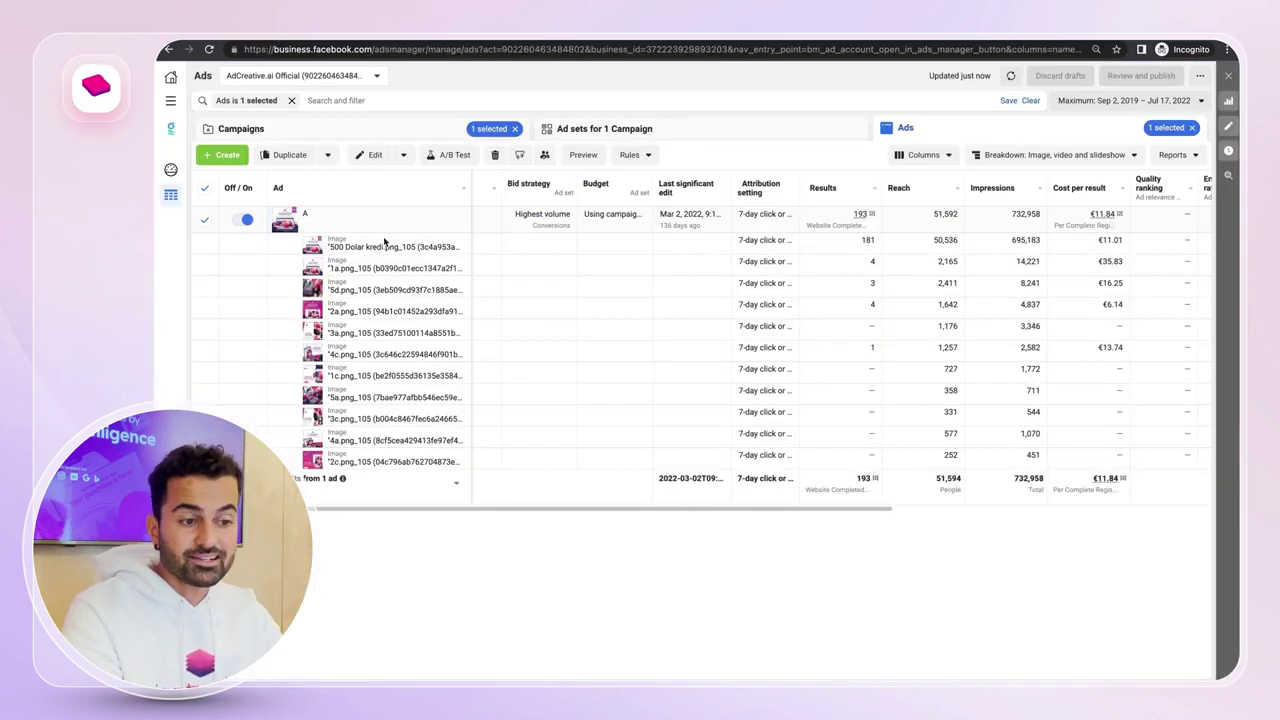
mouse_move(348, 45)
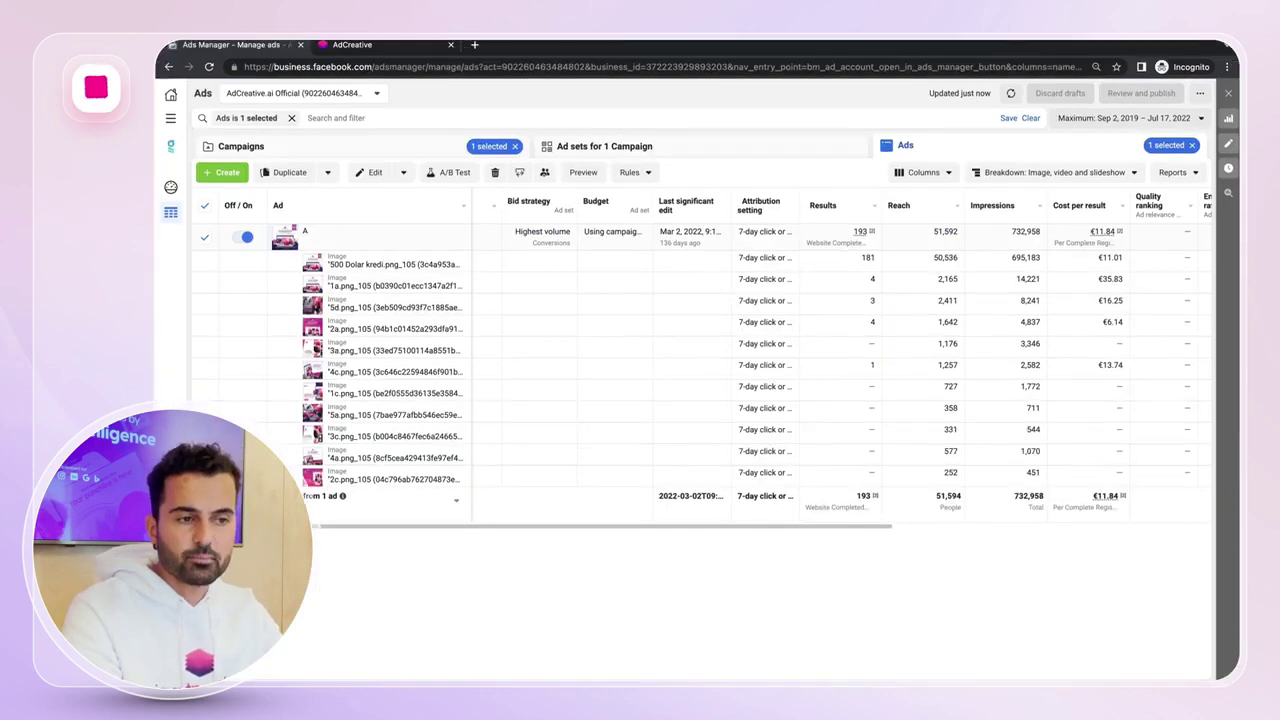
left_click(348, 45)
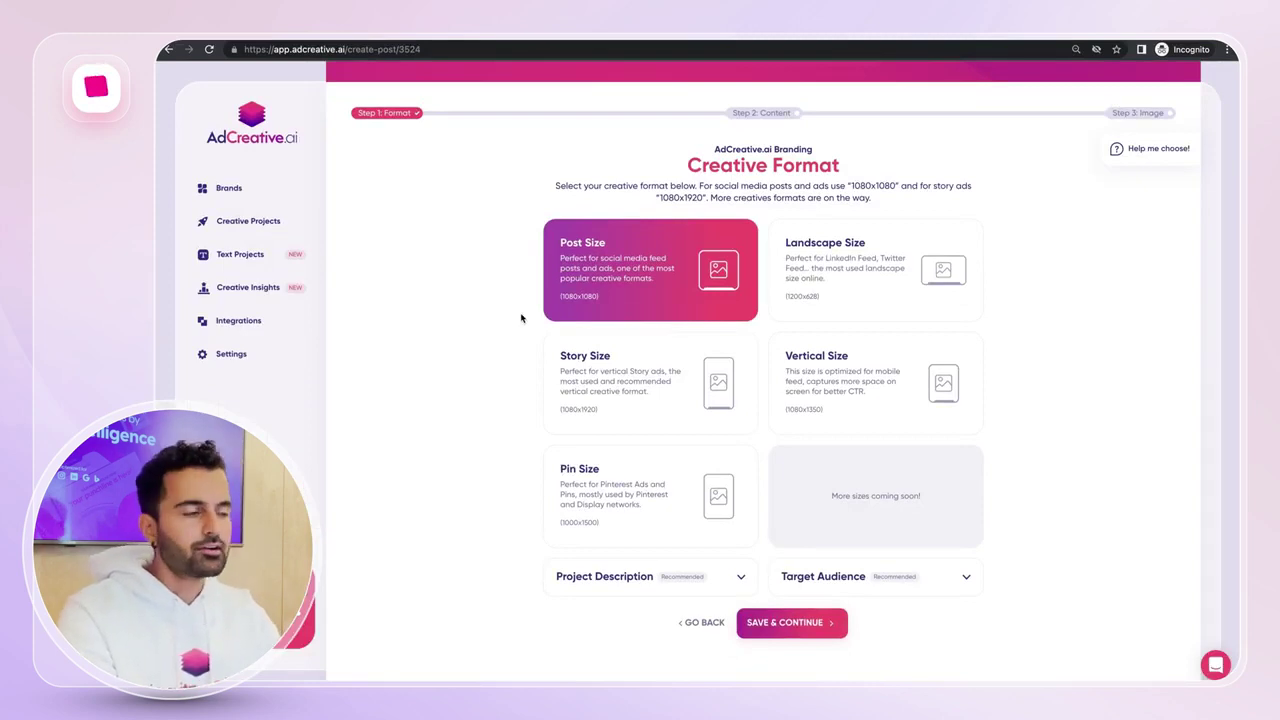
left_click(1160, 152)
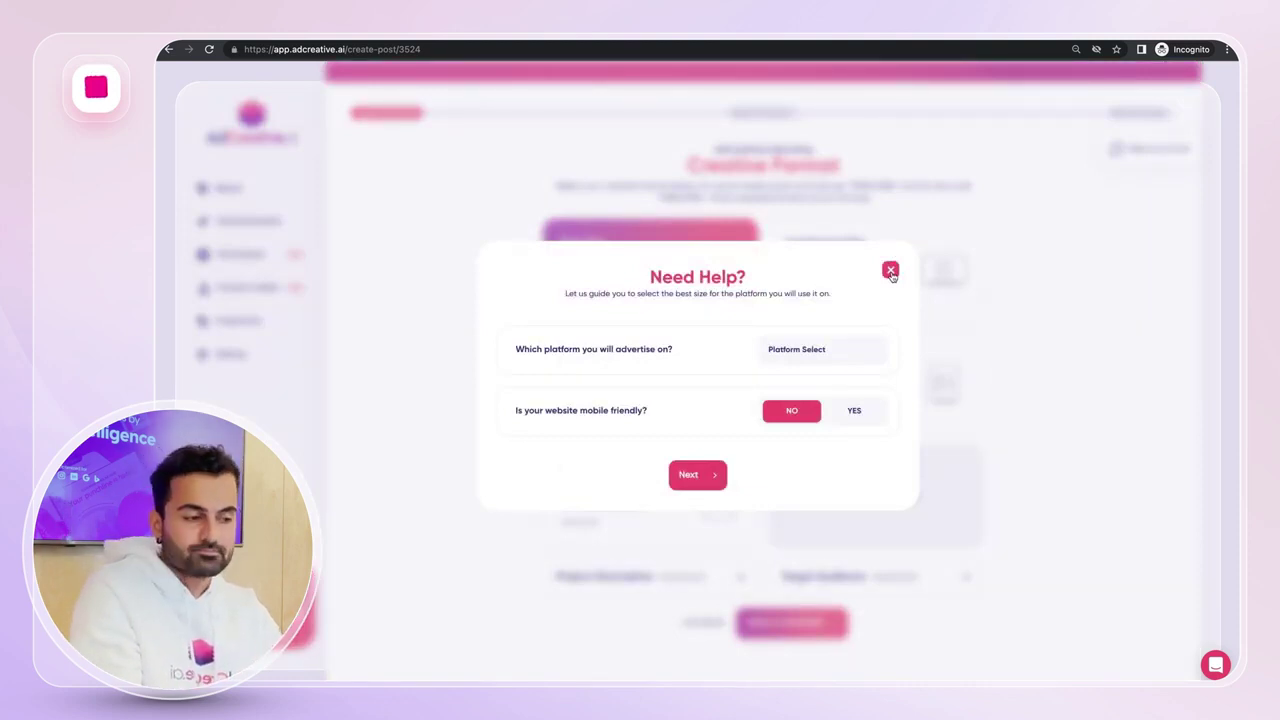
left_click(891, 272)
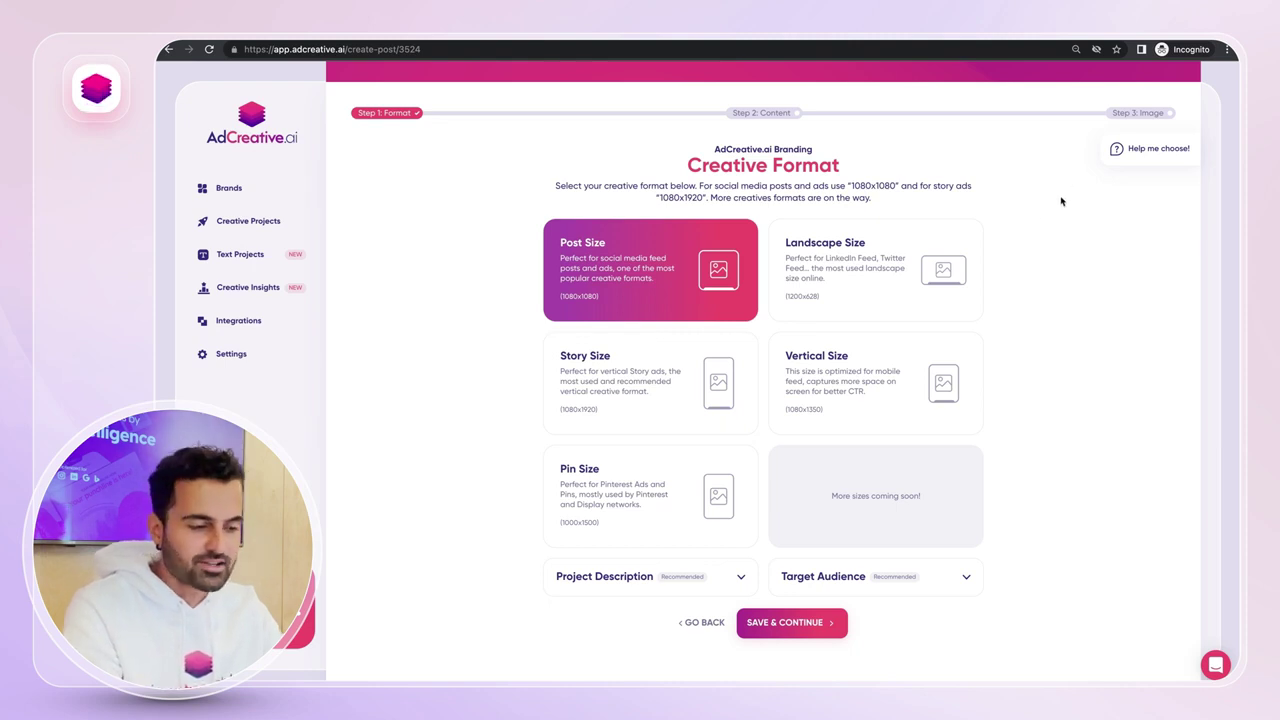
Step: Enter the project description "AdCreative.ai is a Saas platform that allows advertisers to generate conversion focused ad creatives."
left_click(604, 570)
left_click(602, 566)
type("AdCr")
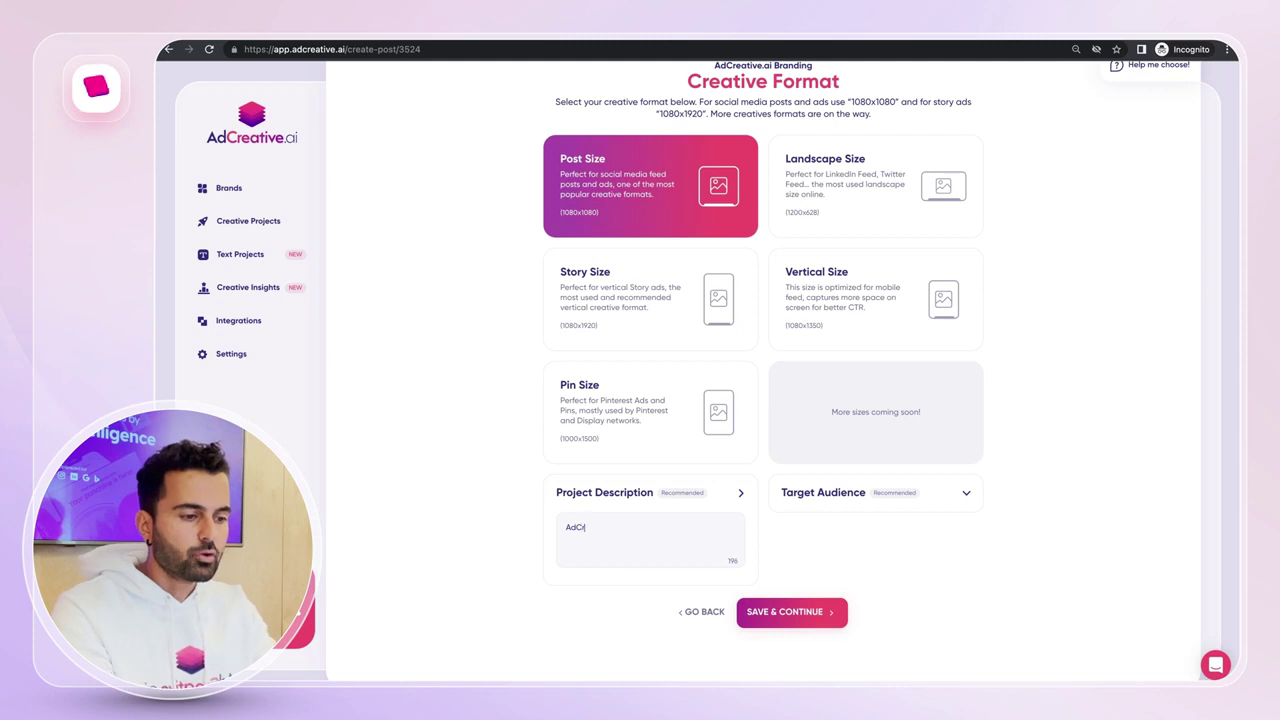
type("eative.ai ")
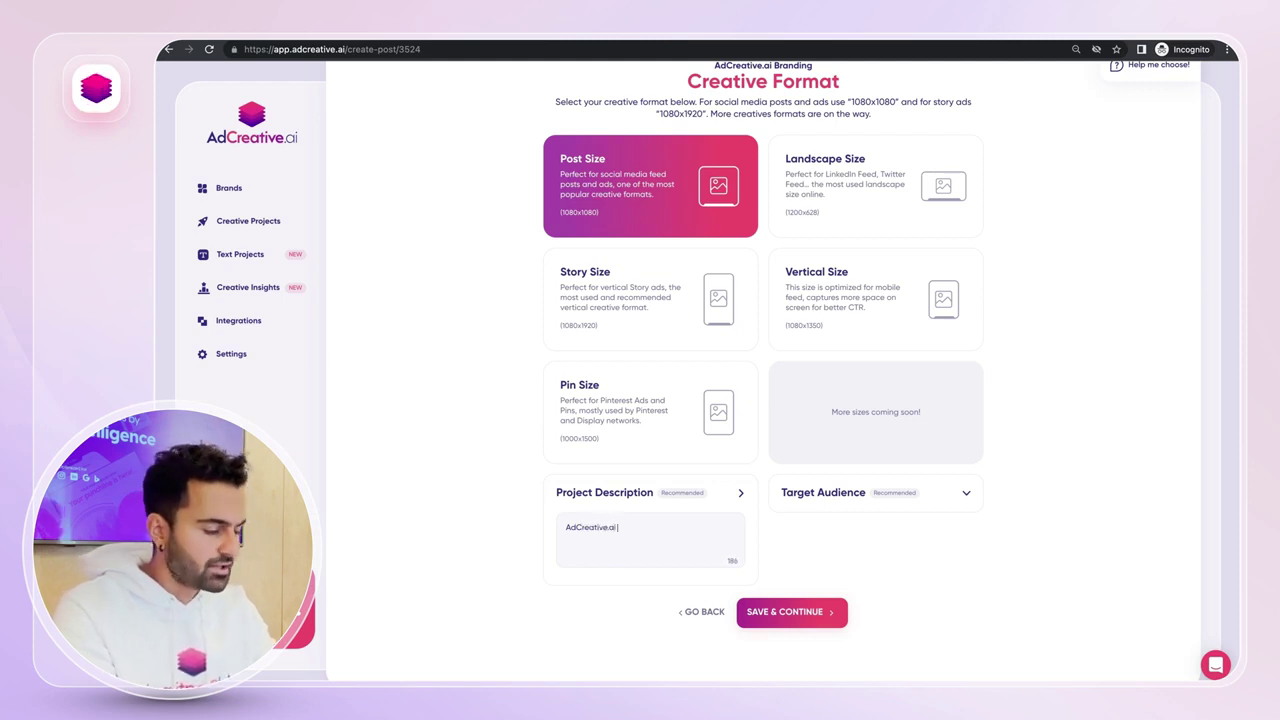
type("is a Saas paltform")
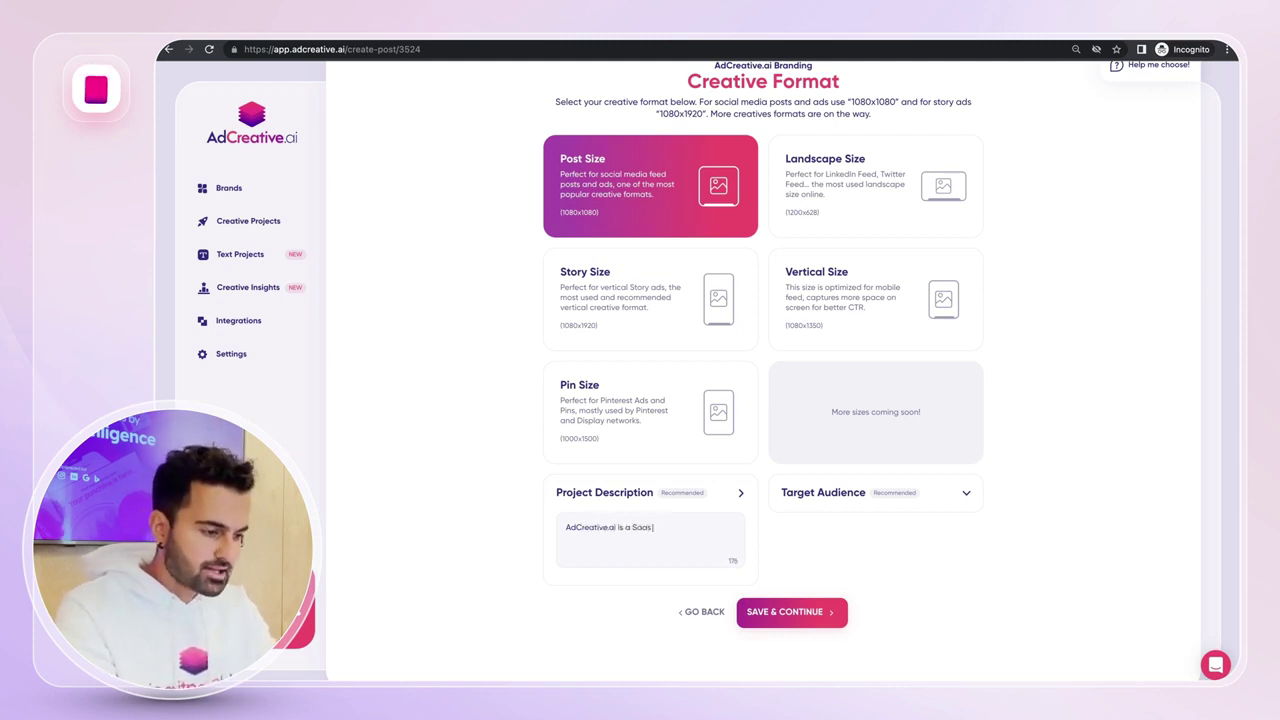
key("BackSpace")
key("BackSpace")
key("BackSpace")
key("BackSpace")
key("BackSpace")
key("BackSpace")
key("BackSpace")
key("BackSpace")
key("BackSpace")
type("platf")
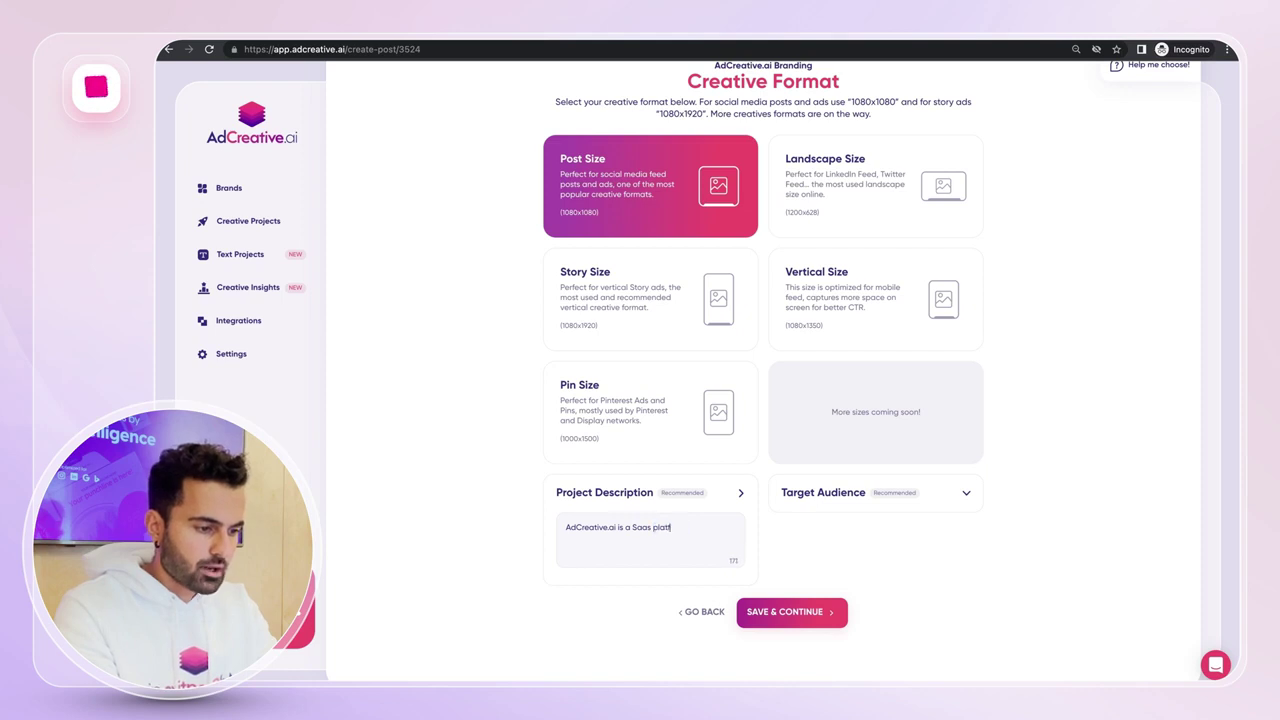
type("orm that allows advertisers to generat")
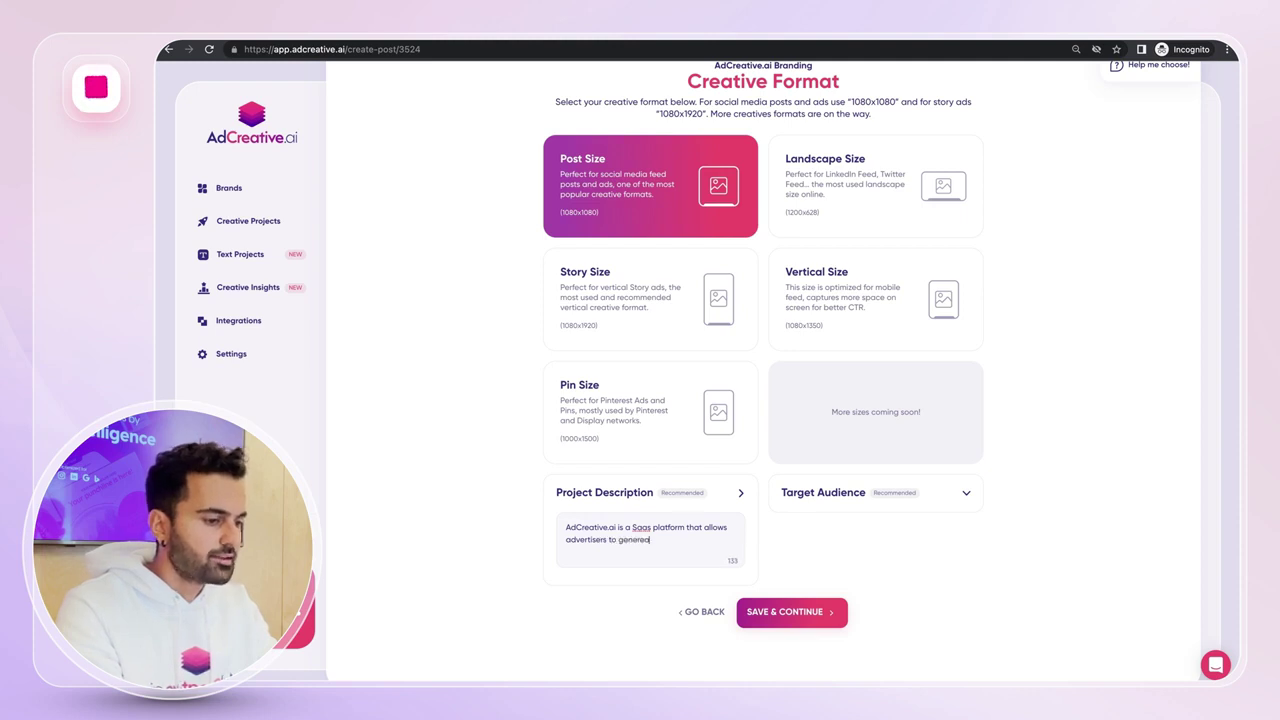
type("e conversi")
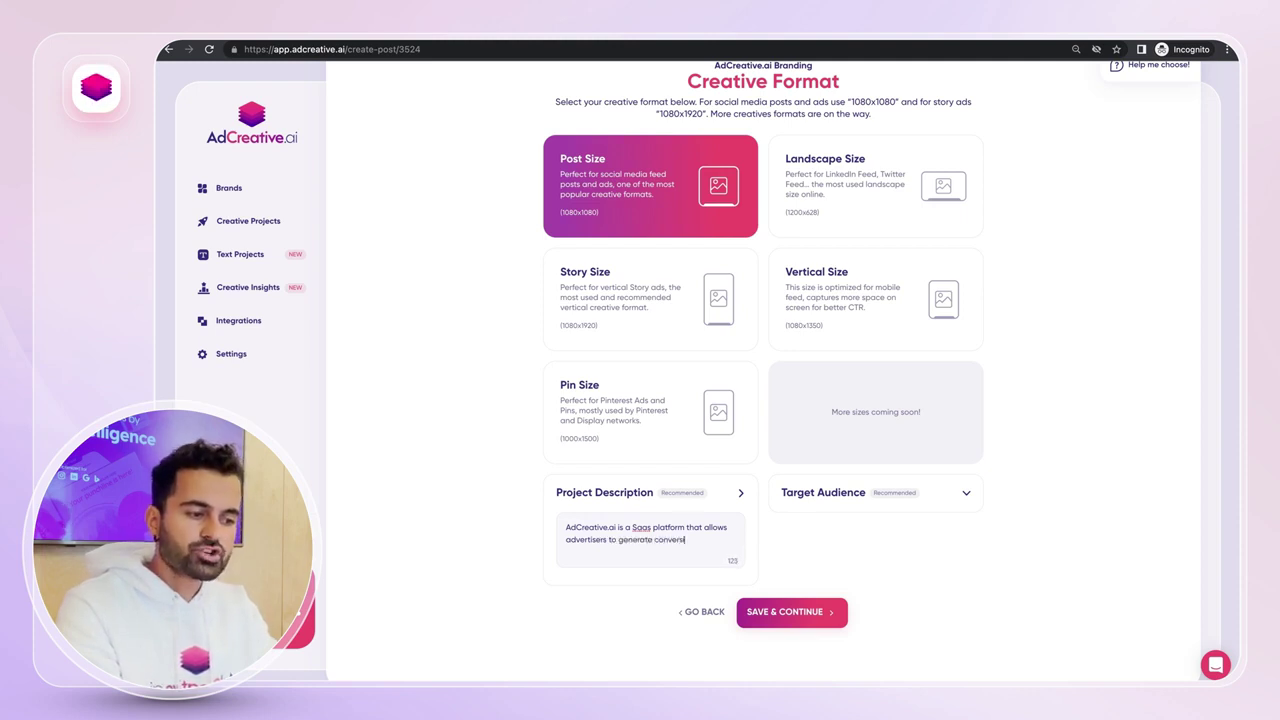
type("on focused")
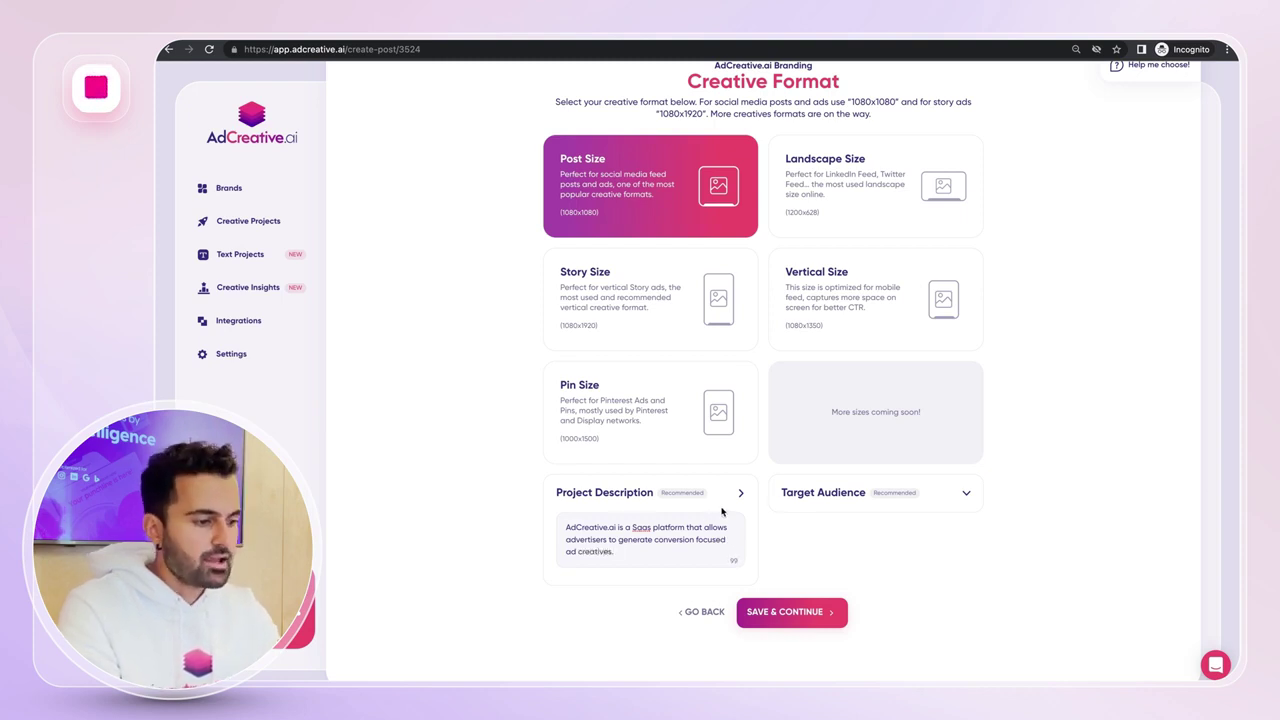
Step: Set the target audience to "advertisers" and save the format step with Post Size (1080x1080) to continue to the content
left_click(814, 492)
type("advertisers")
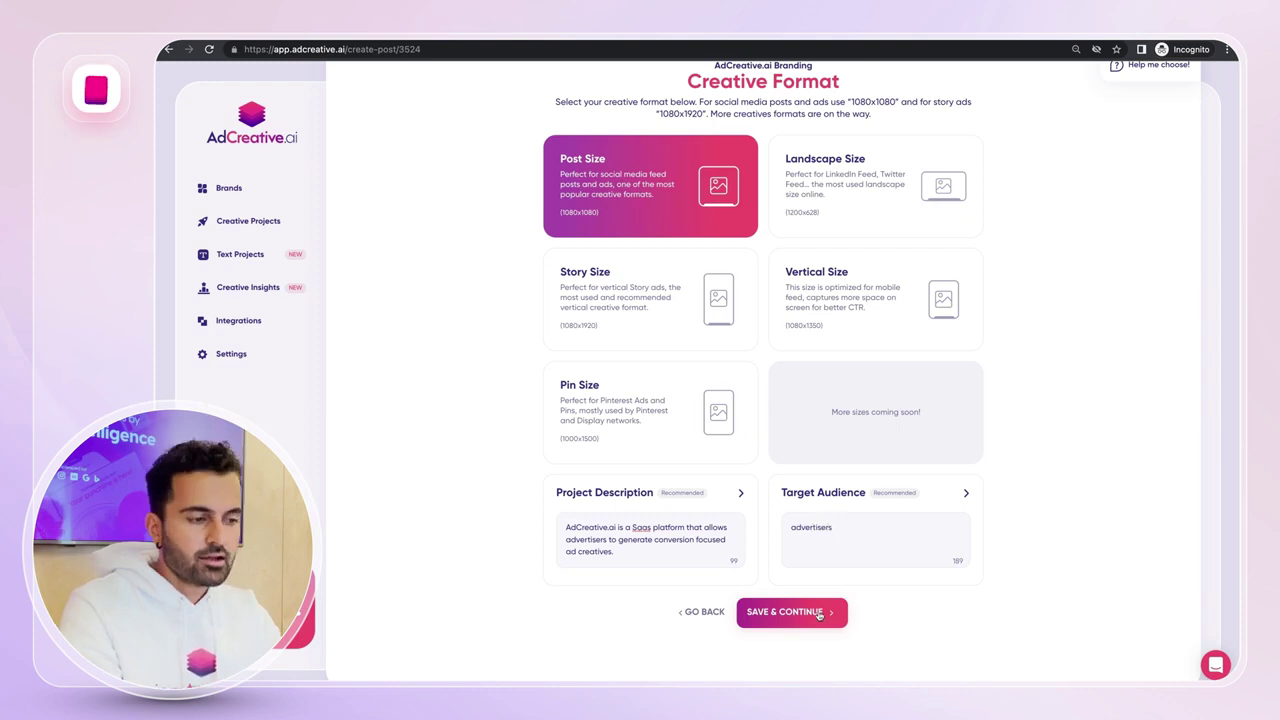
left_click(818, 614)
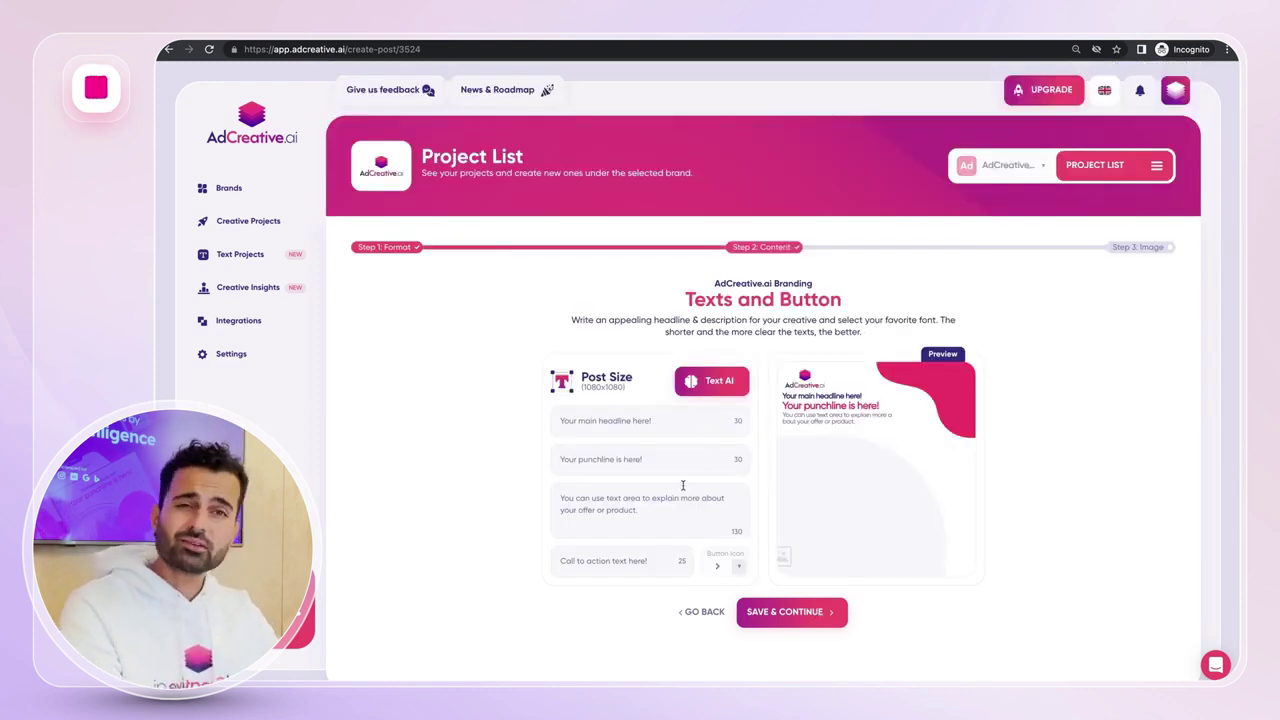
Step: Generate the creative's texts in English with Text AI and change the main headline to "Make your ads work harder!"
left_click(707, 395)
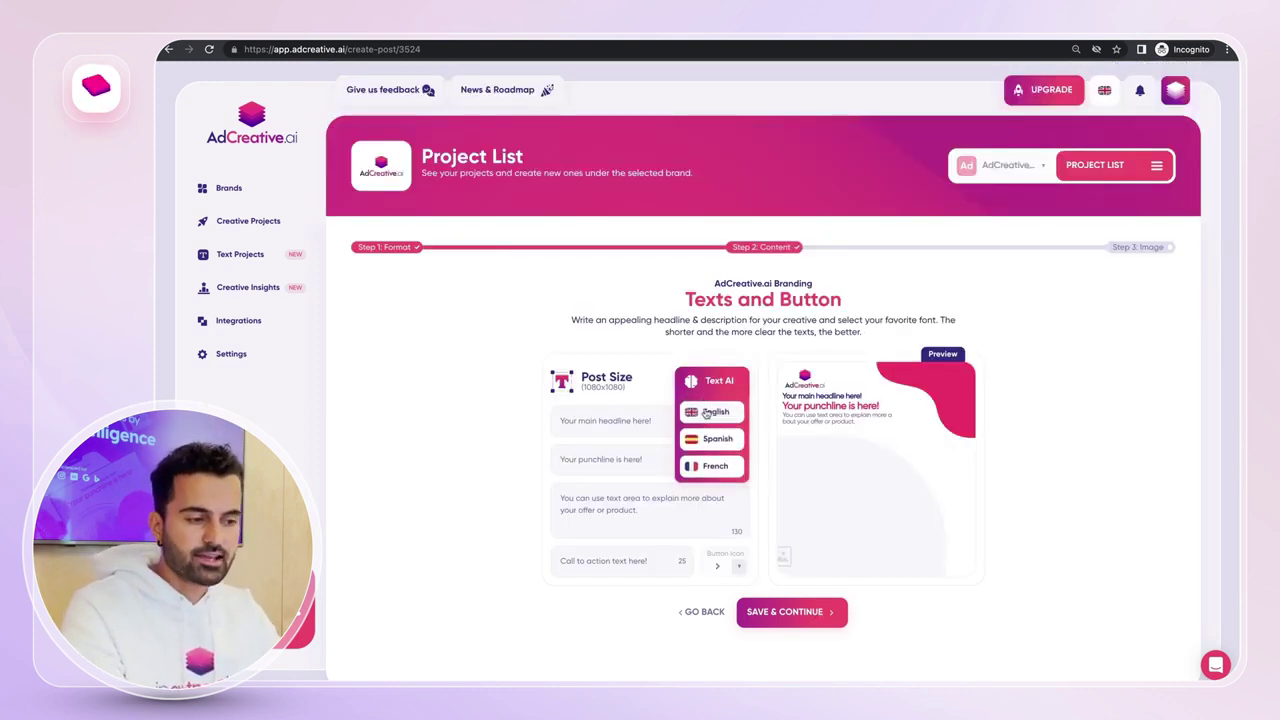
left_click(705, 410)
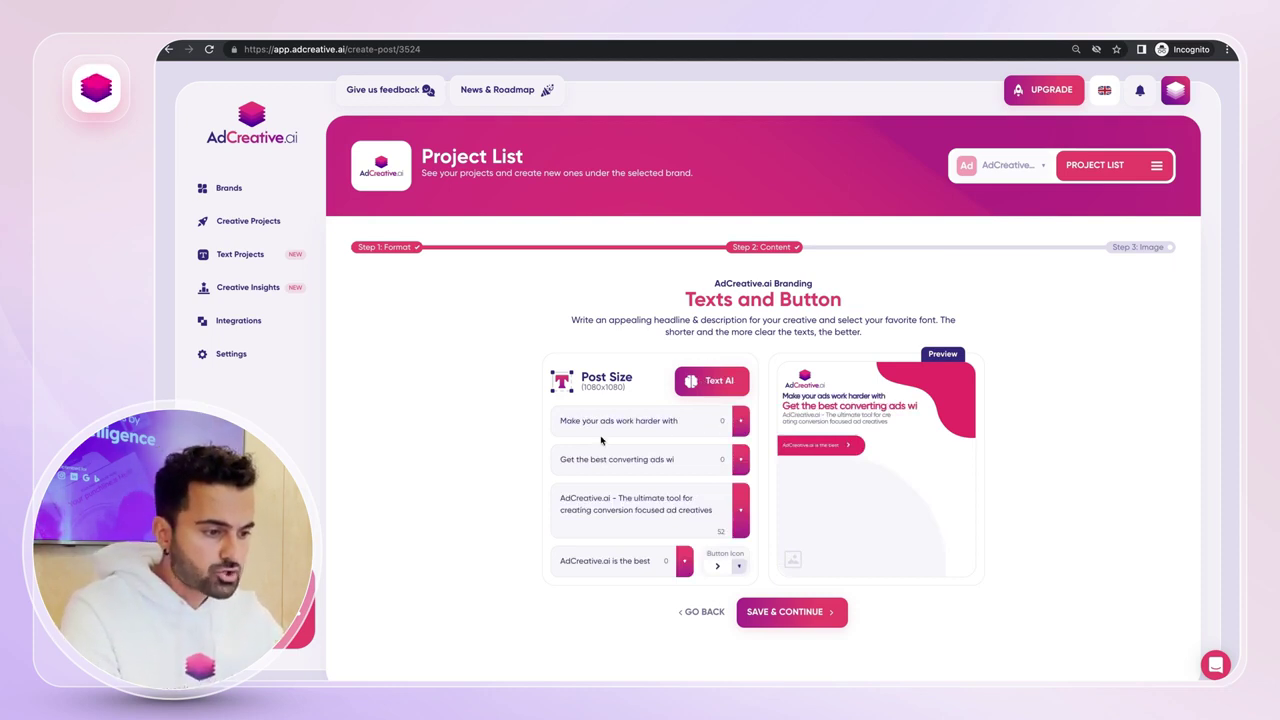
left_click(677, 421)
key("BackSpace")
key("BackSpace")
key("BackSpace")
key("BackSpace")
key("BackSpace")
key("BackSpace")
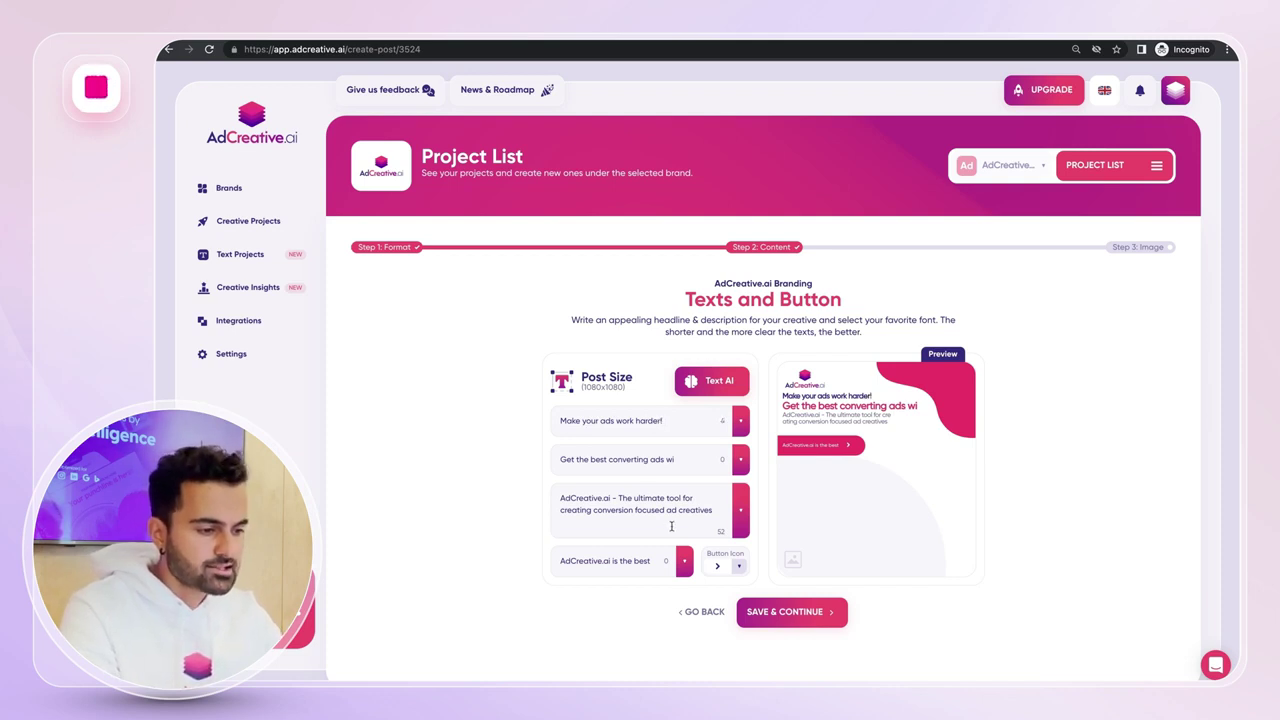
Step: Replace the creative's second headline with "Create ads that get results!", drawing on the AI-suggested texts
left_click(741, 460)
scroll(694, 515, "down", 2)
scroll(694, 515, "down", 4)
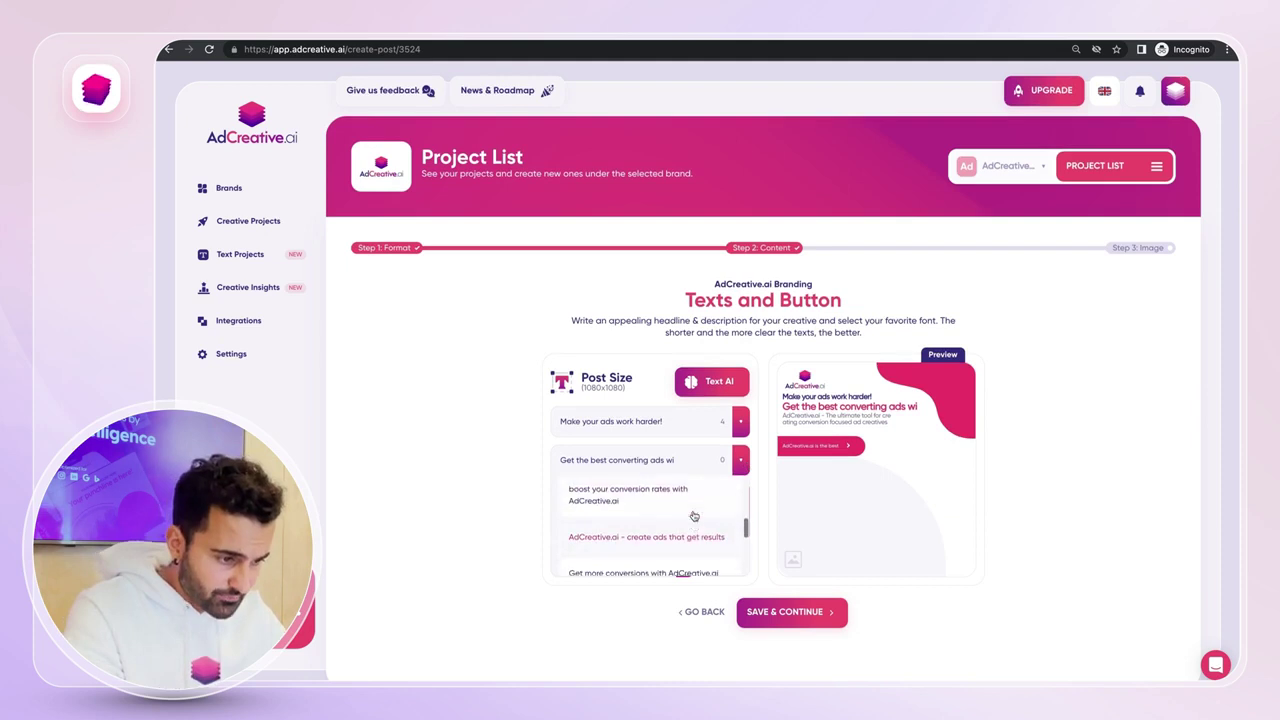
scroll(694, 515, "down", 2)
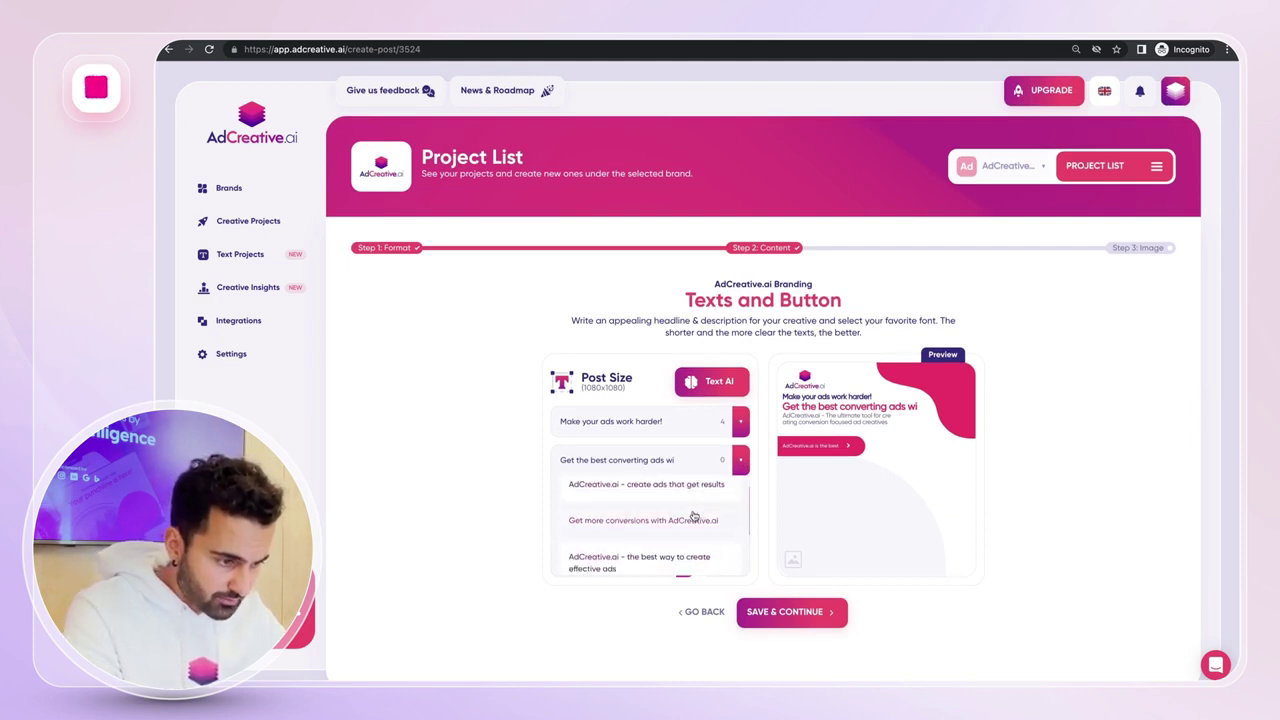
left_click(684, 486)
left_click_drag(622, 461, 536, 466)
type("Create ads that get results!")
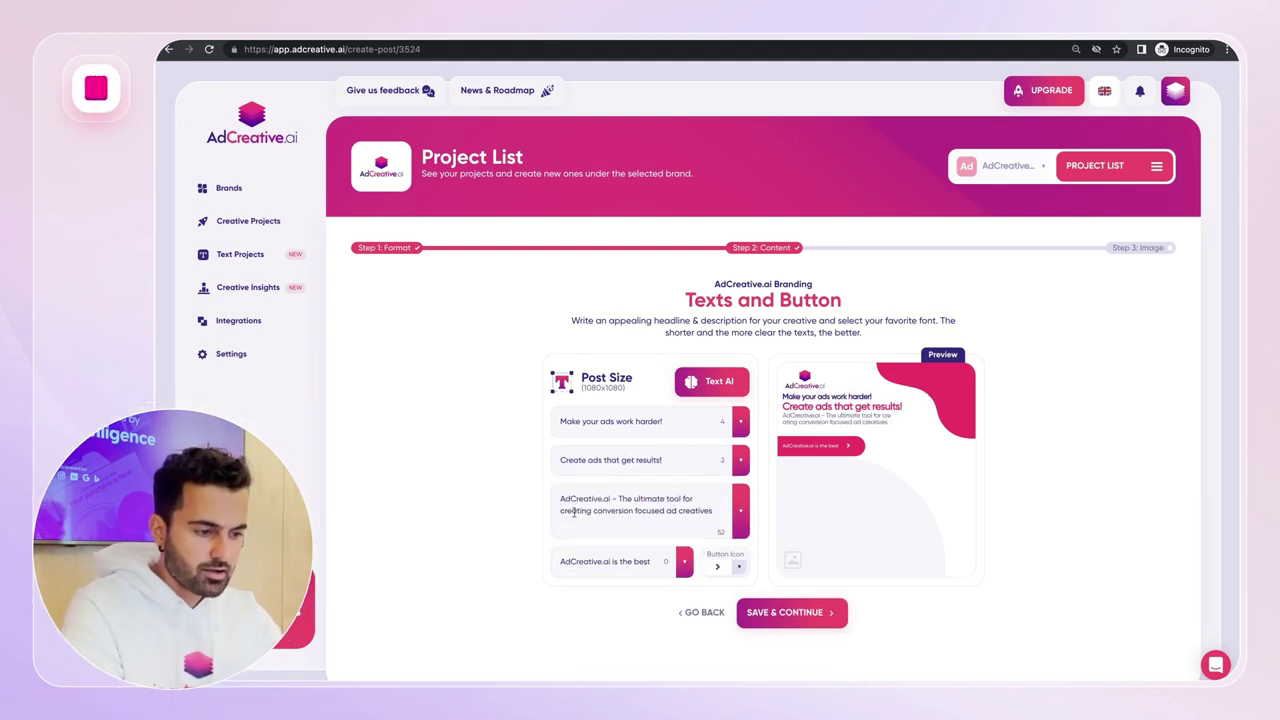
Step: End the description with a period, set the button text to "SIGN UP TODAY!" and continue to the image step
left_click(715, 511)
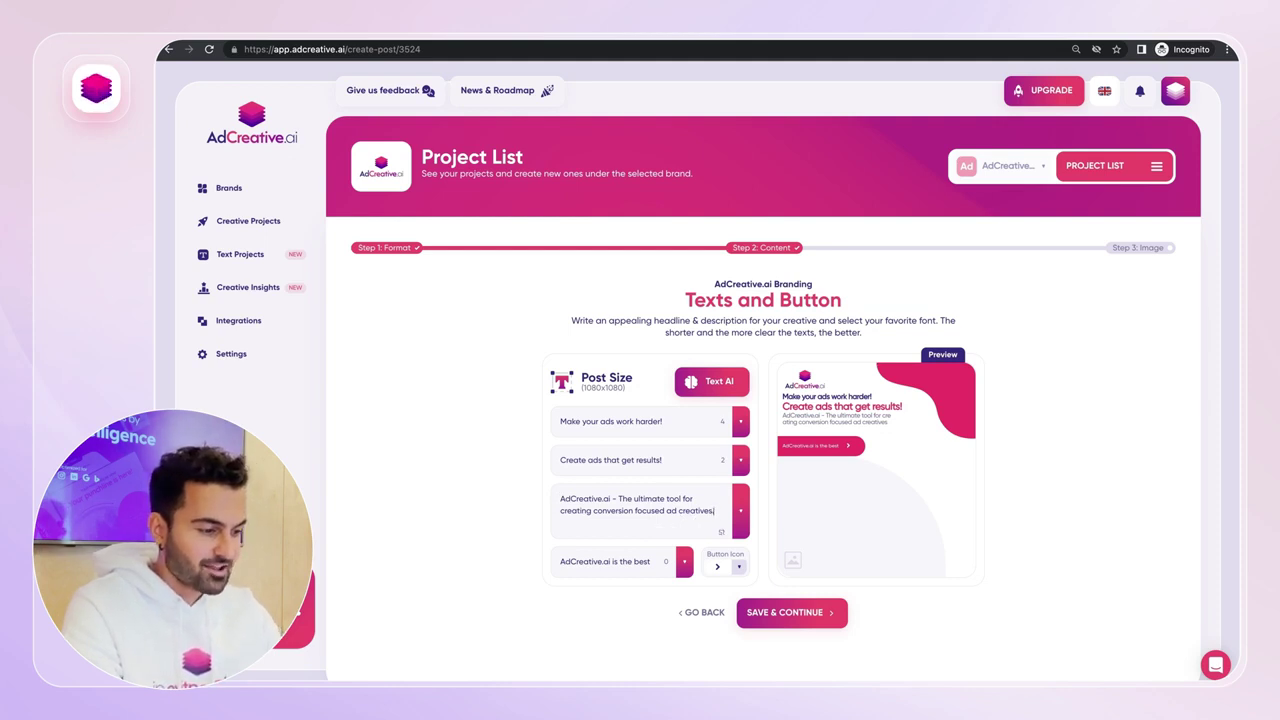
triple_click(610, 568)
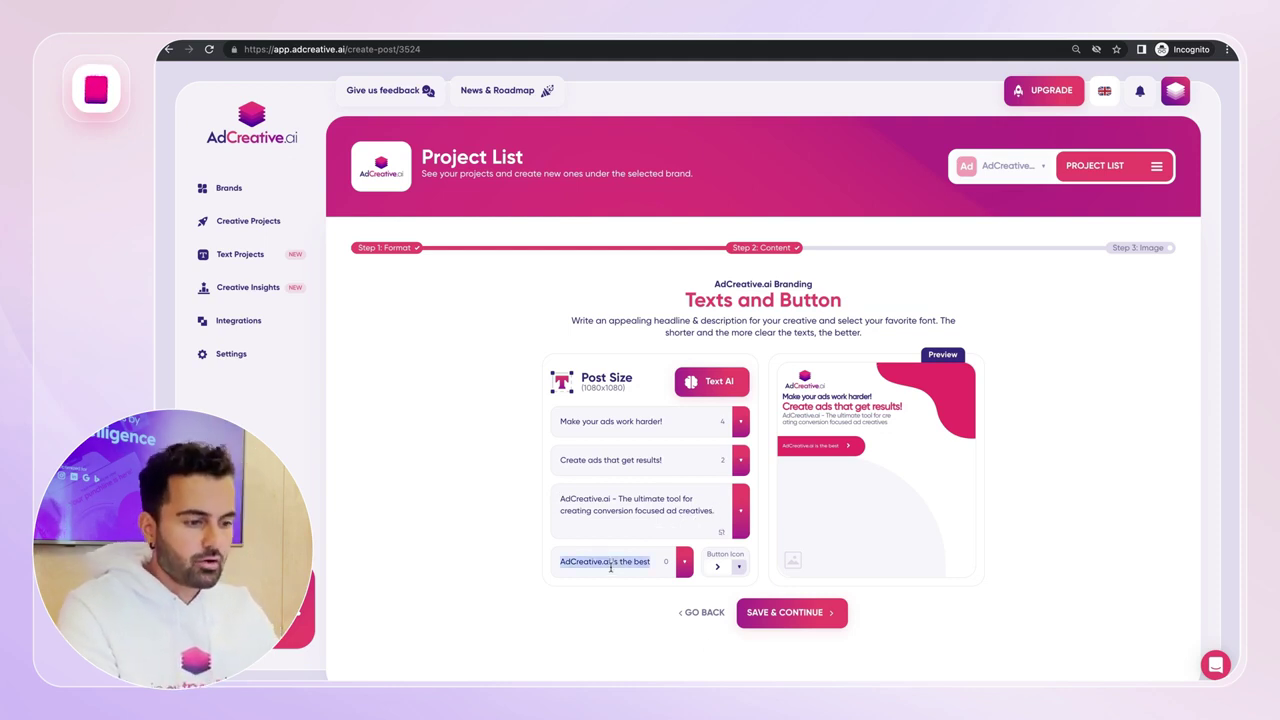
type("SIGN UP")
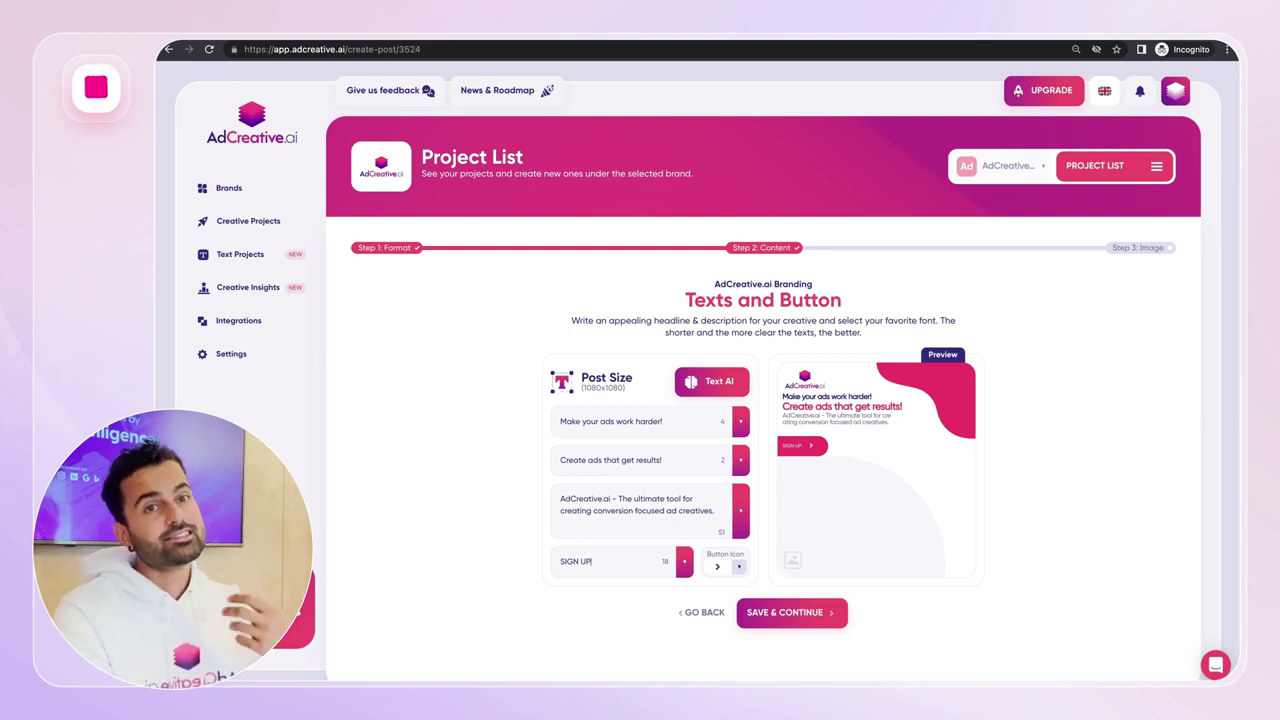
type("TODAY!")
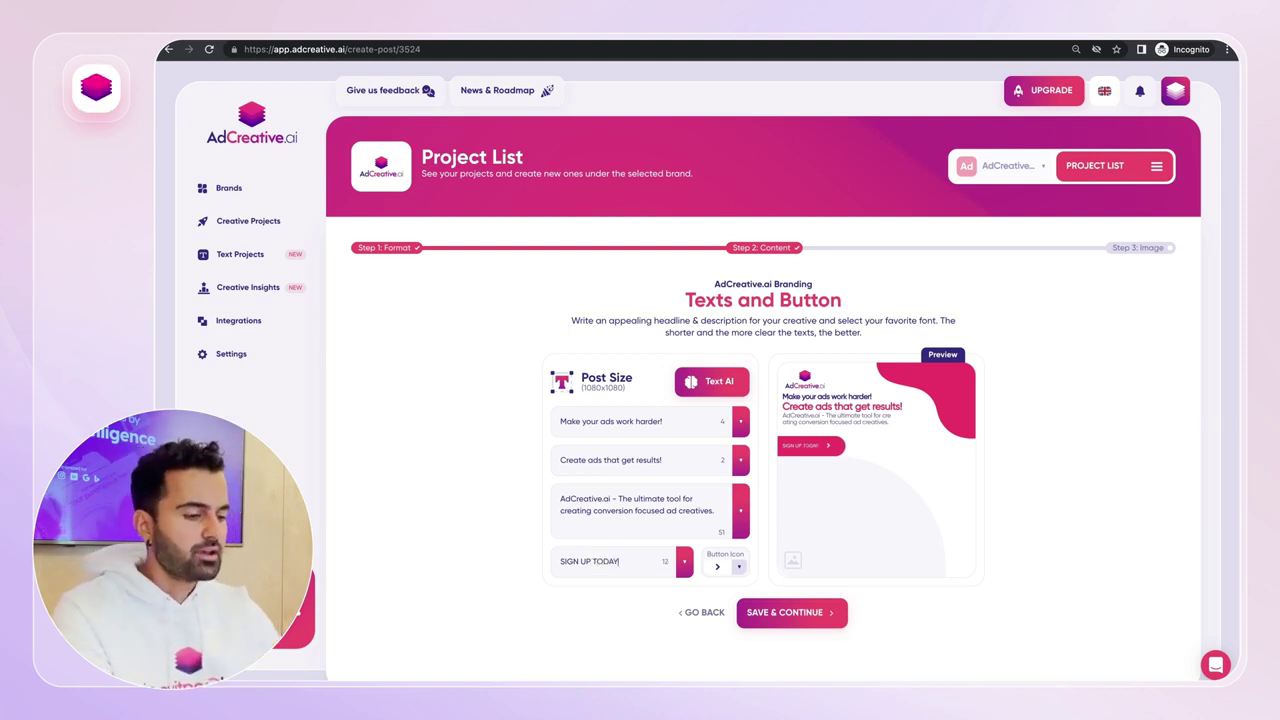
left_click(805, 620)
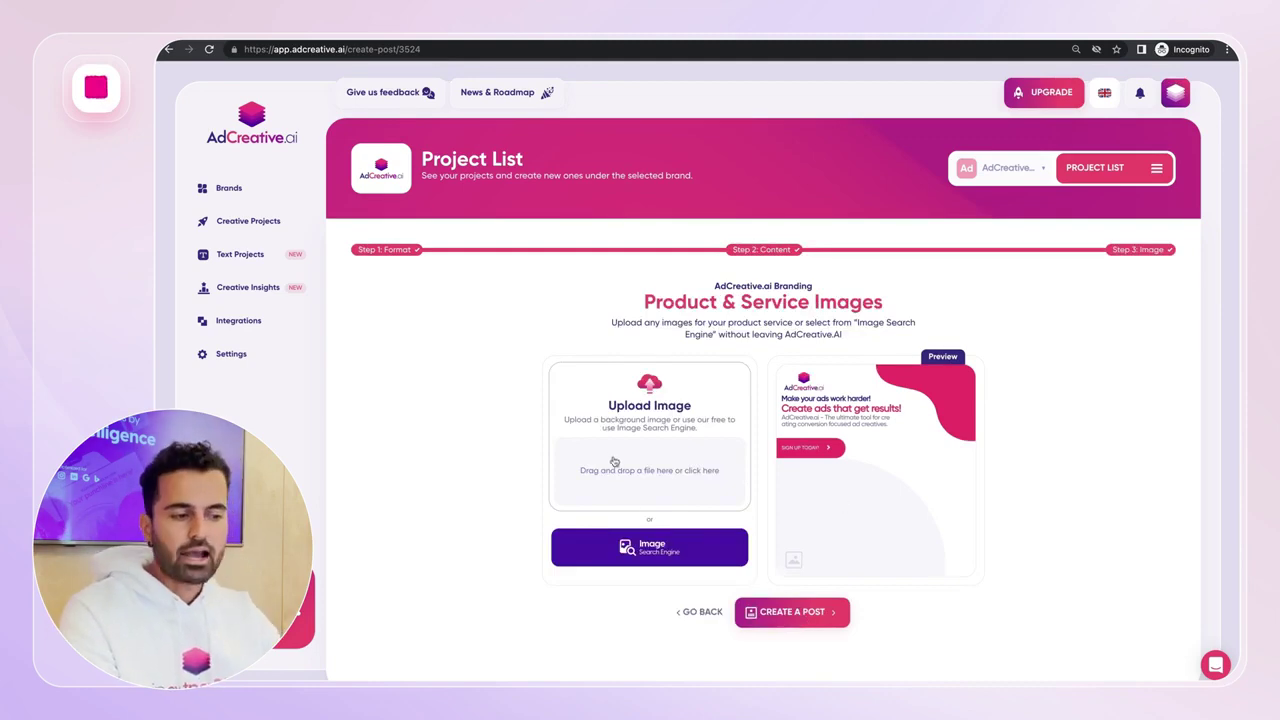
Step: Search the free stock images for "facebook" and use the photo of a phone beside a laptop as the creative's image
left_click(629, 553)
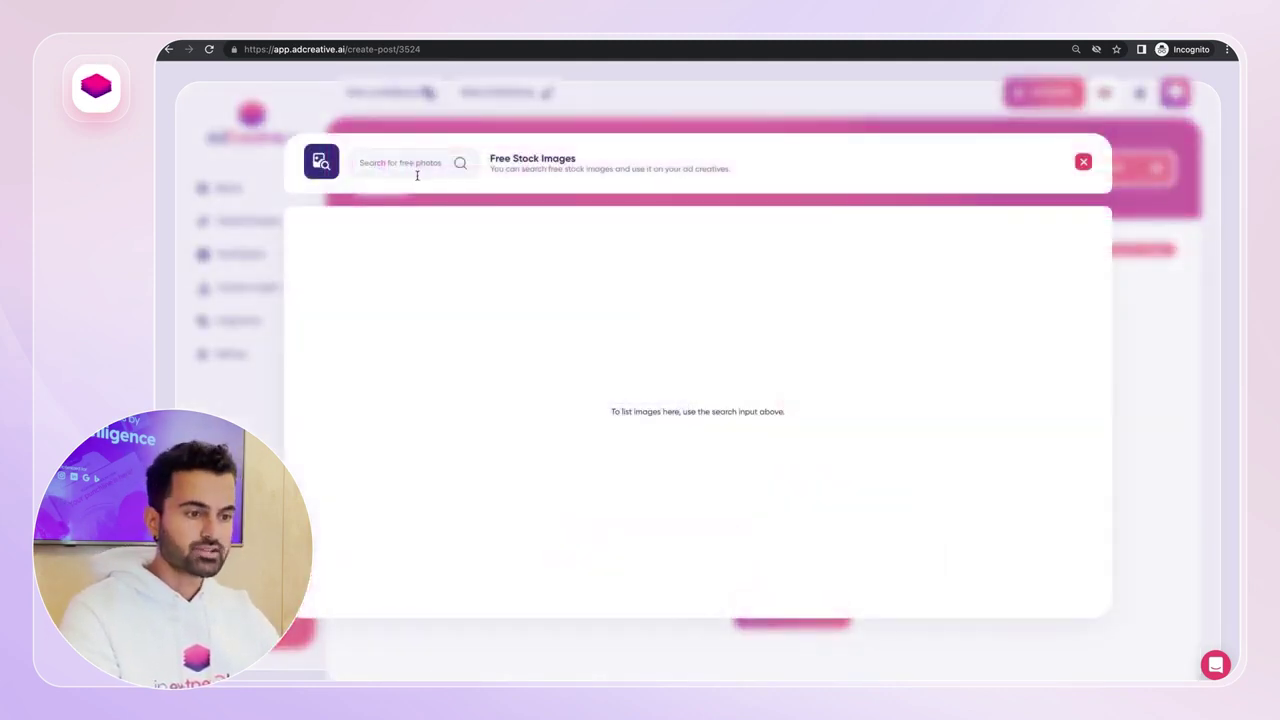
left_click(413, 165)
type("fo")
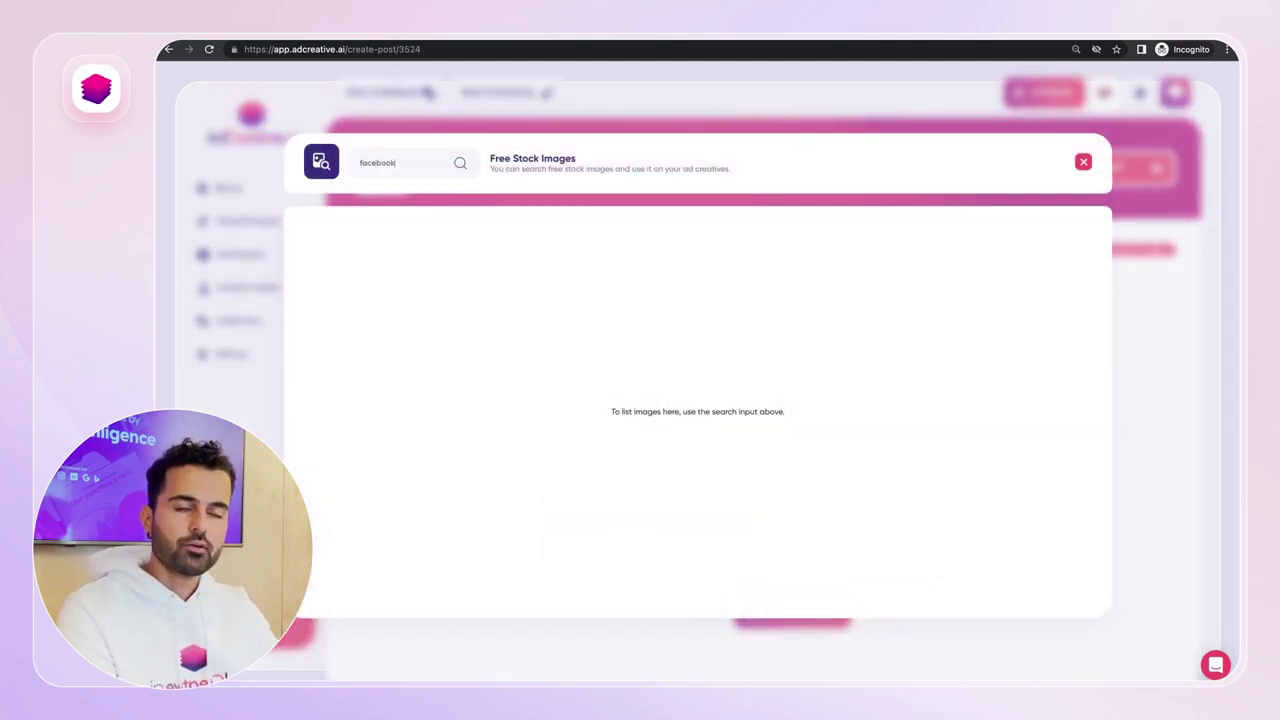
key("Return")
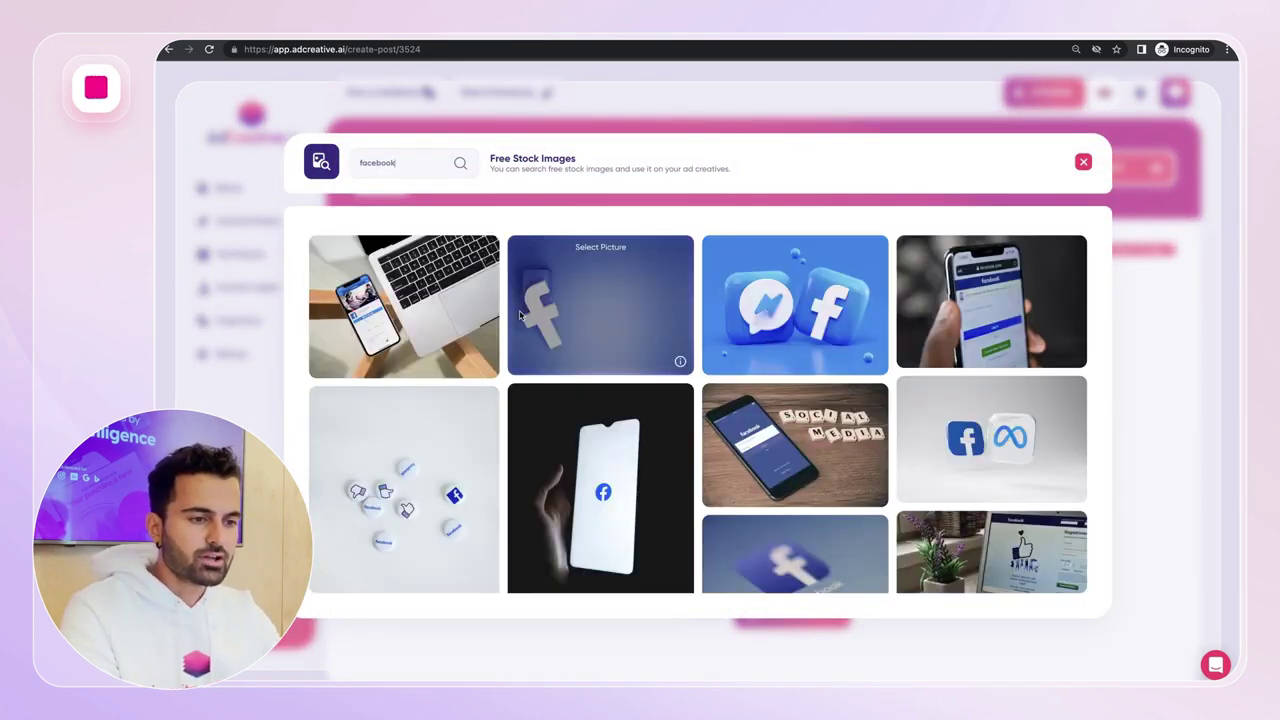
left_click(409, 312)
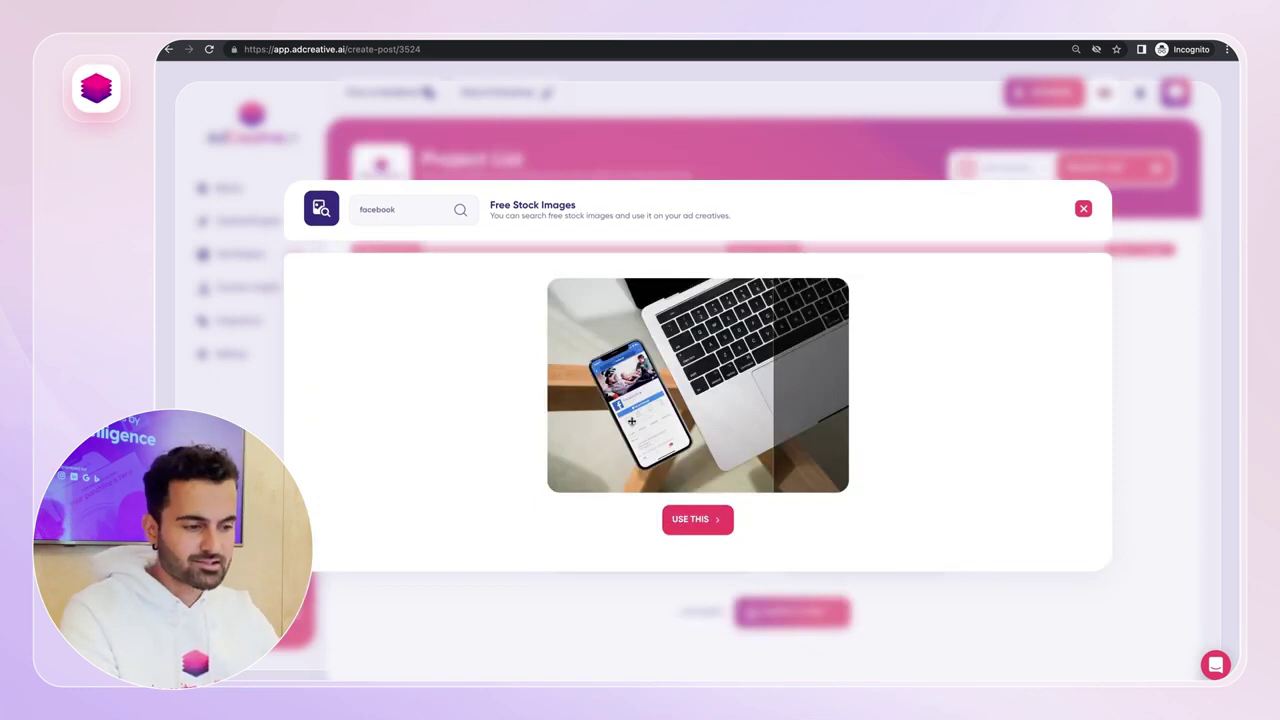
left_click(676, 518)
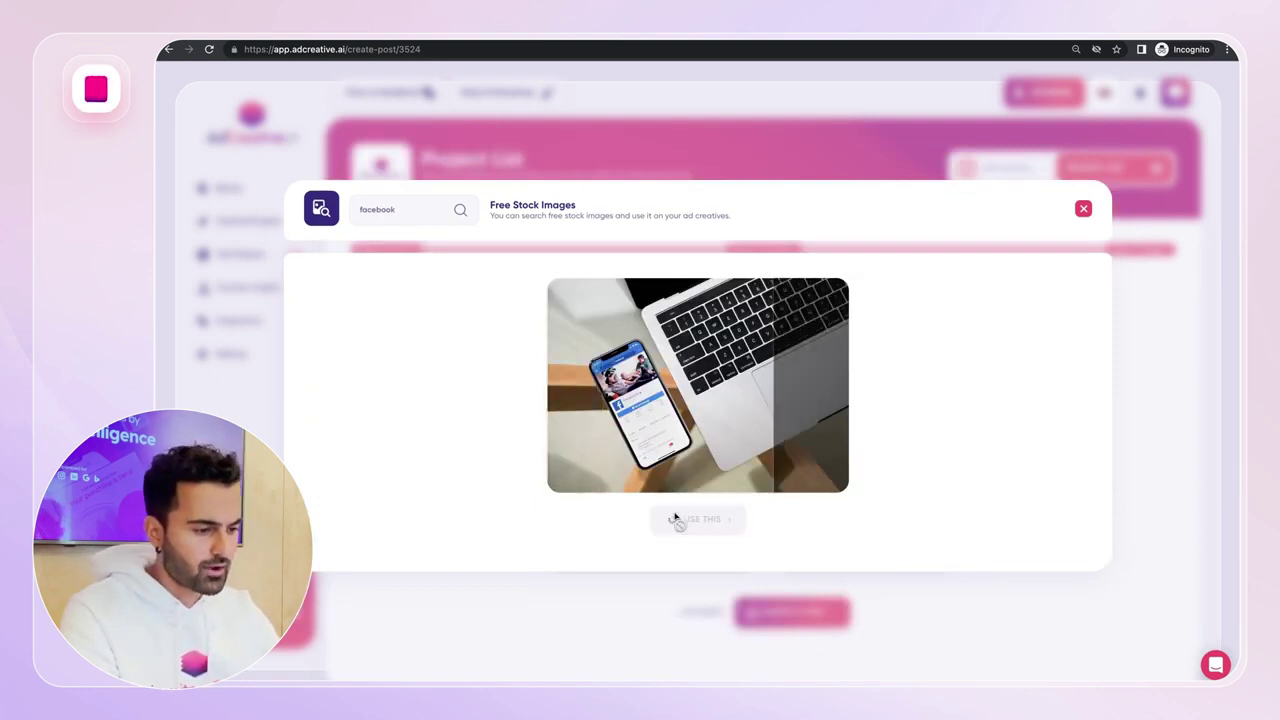
Step: Save the project as "Dynamic Creative Optimization" and generate the posts
left_click(800, 615)
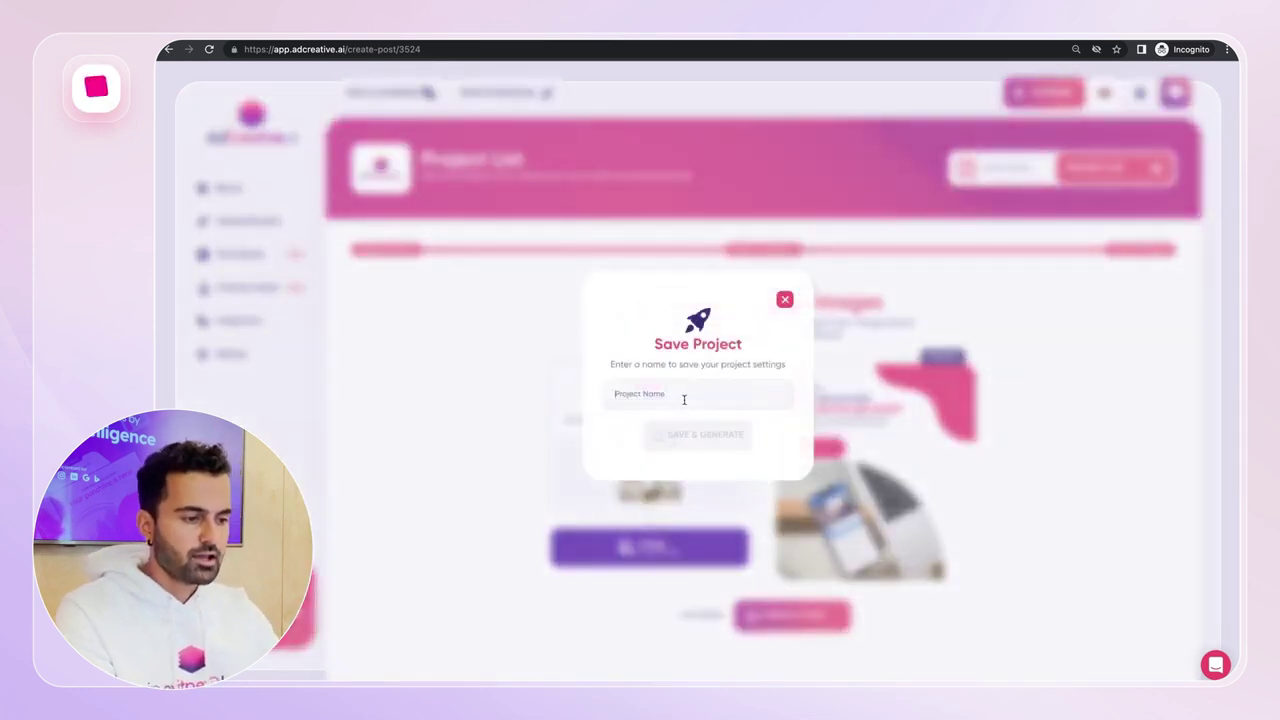
left_click(683, 397)
type("Dynamic Creative Optimization")
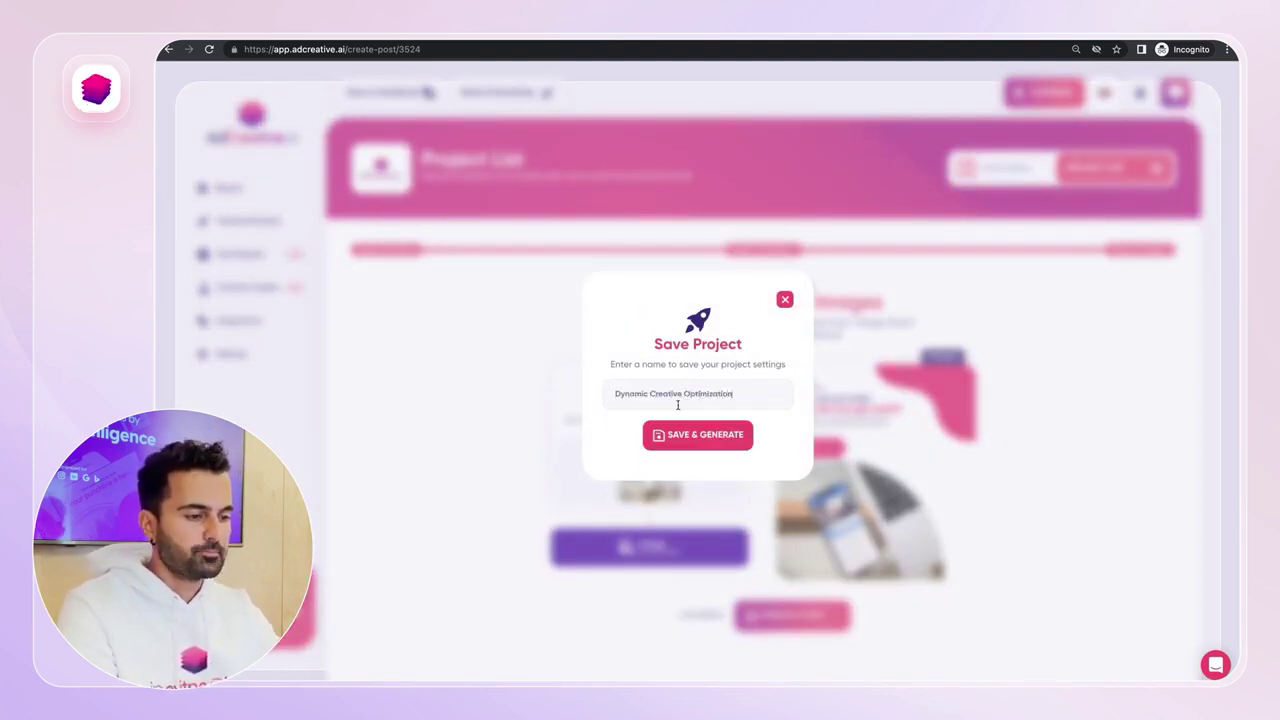
left_click(685, 428)
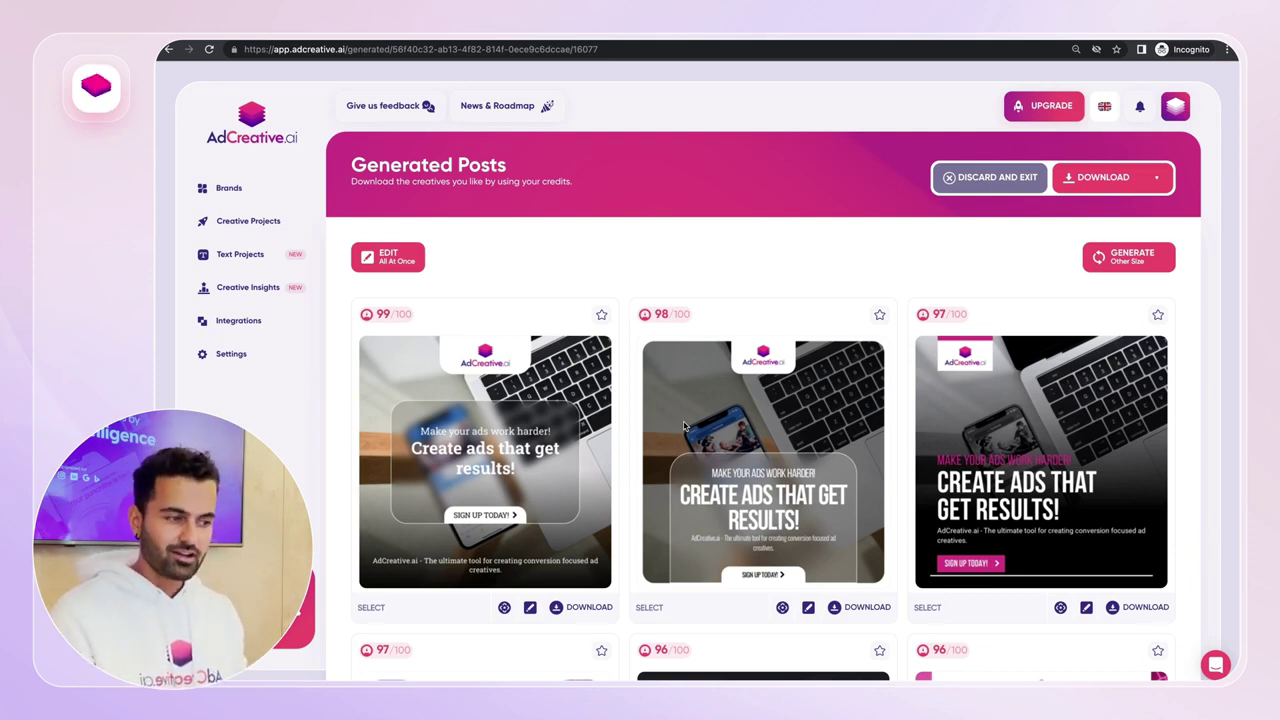
Step: Look through the generated posts and download the 99/100 post and the black 97/100 post from the first row
scroll(684, 426, "down", 2)
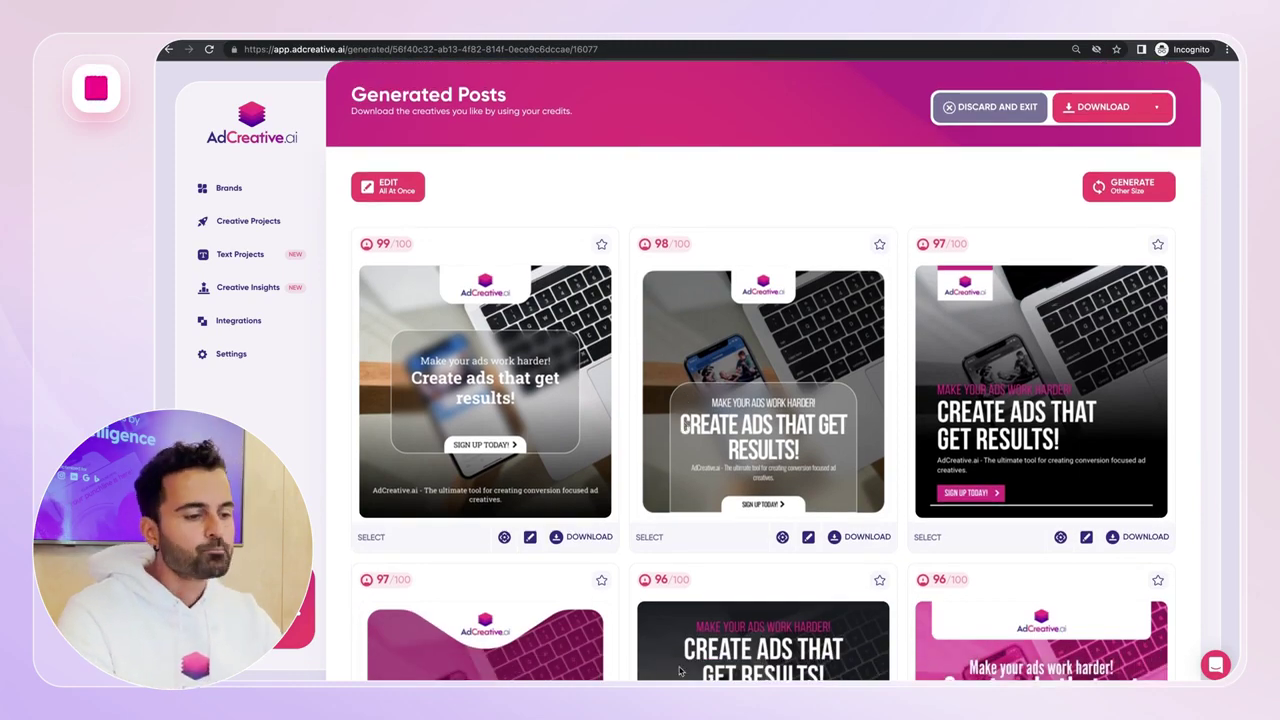
scroll(898, 479, "down", 4)
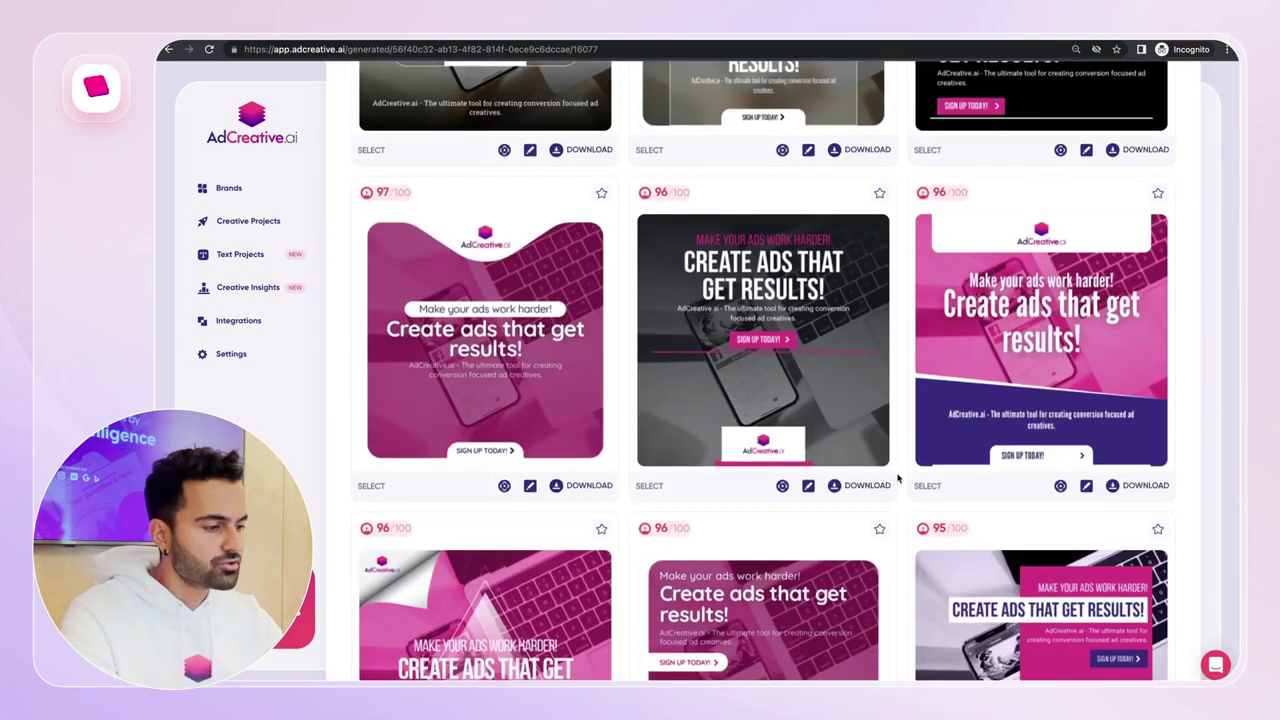
scroll(898, 479, "down", 15)
scroll(898, 479, "down", 10)
scroll(898, 479, "up", 20)
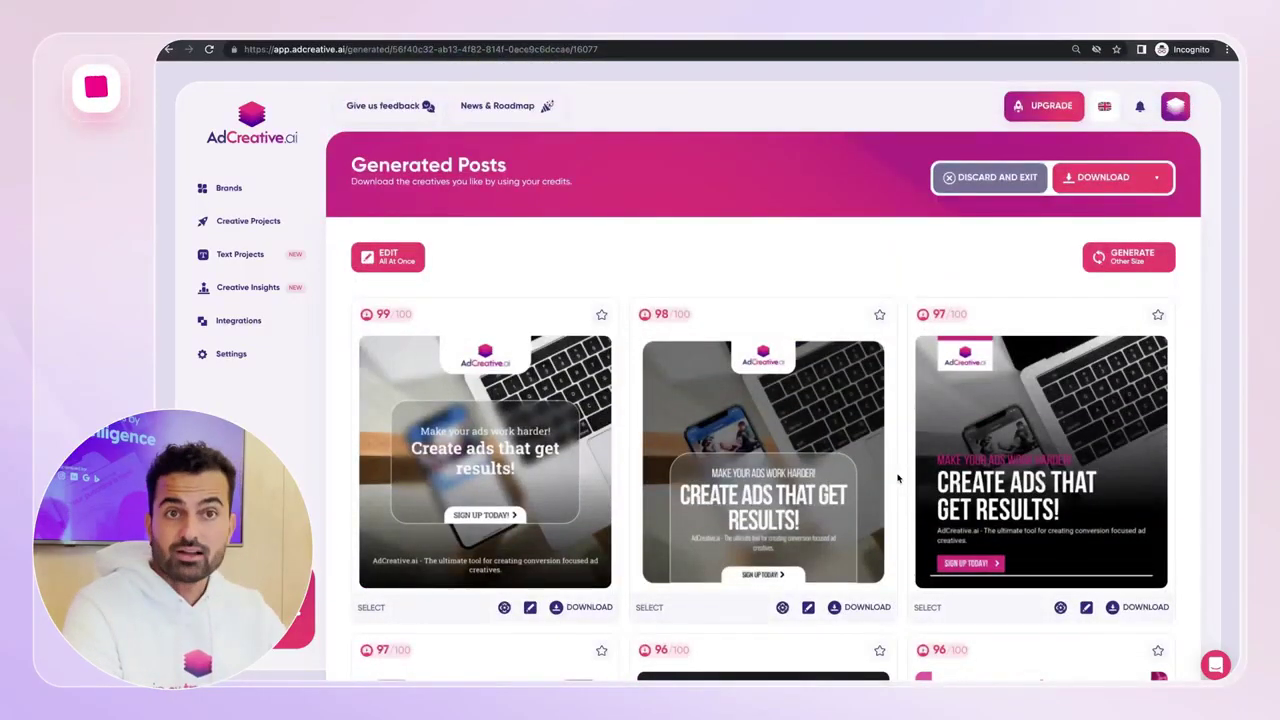
scroll(604, 370, "down", 1)
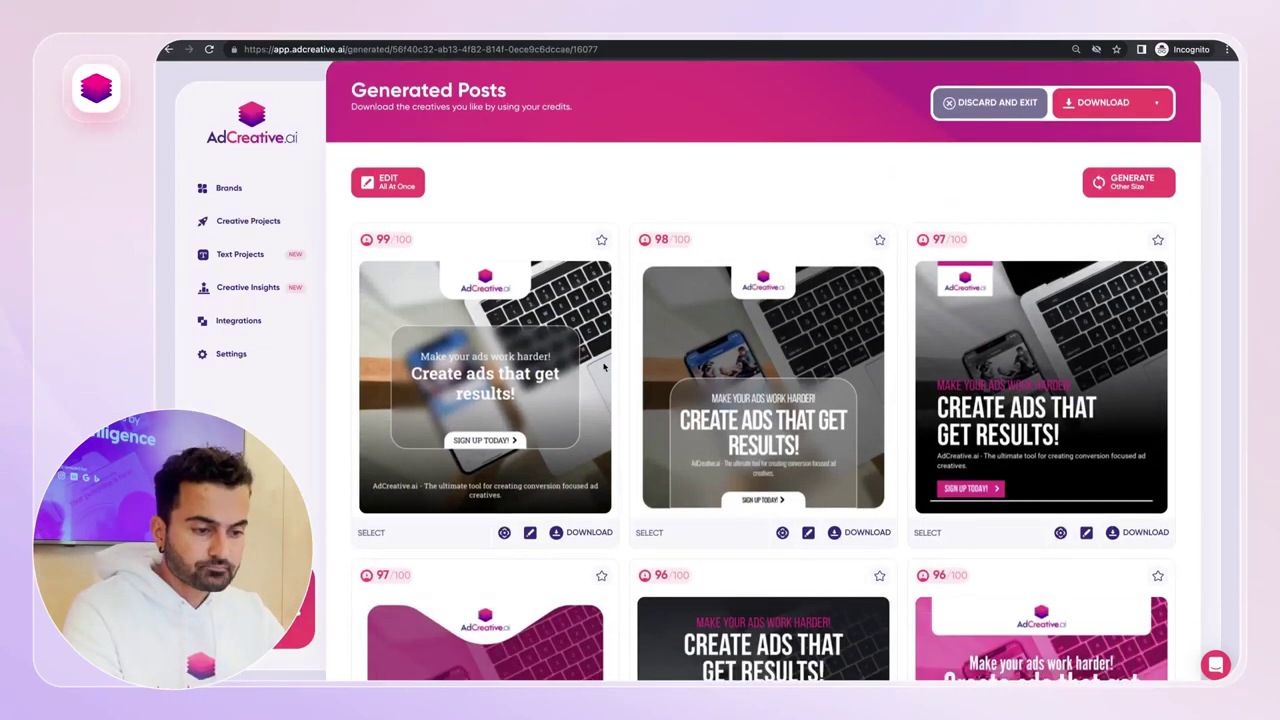
left_click(582, 537)
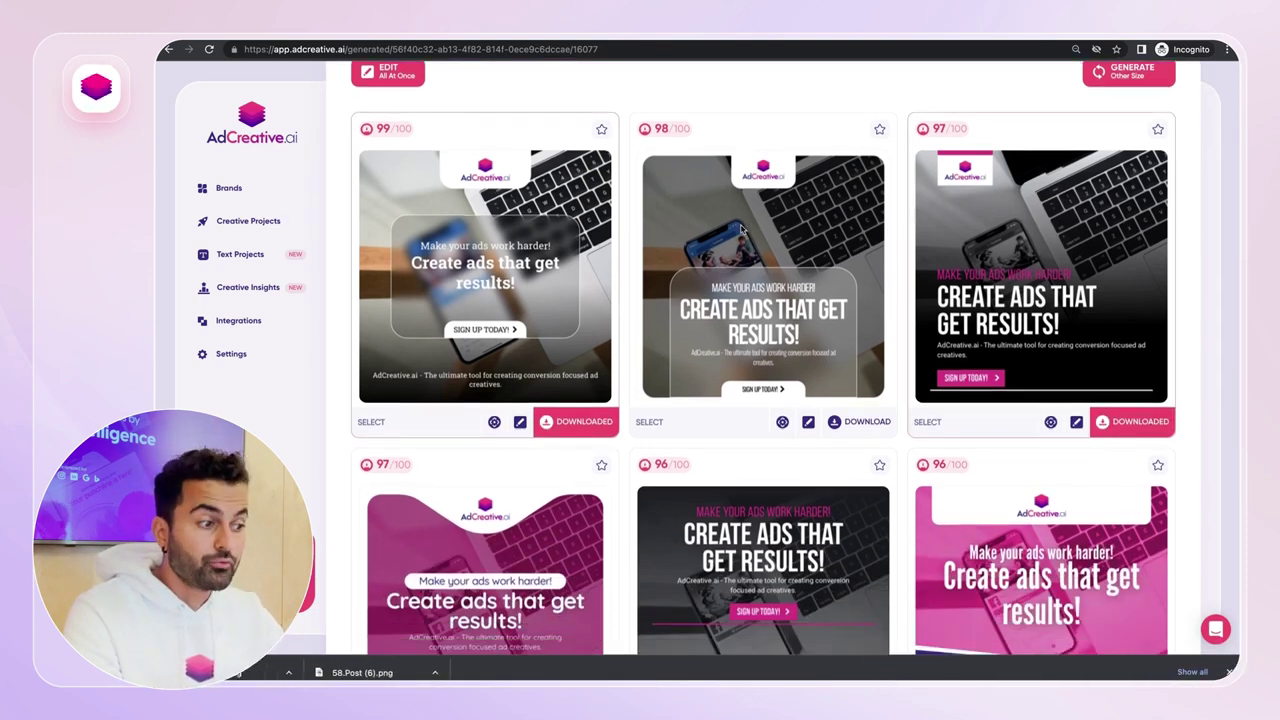
Step: Download the magenta 97/100 post and the dark grey 96/100 post from the second row
scroll(741, 229, "down", 3)
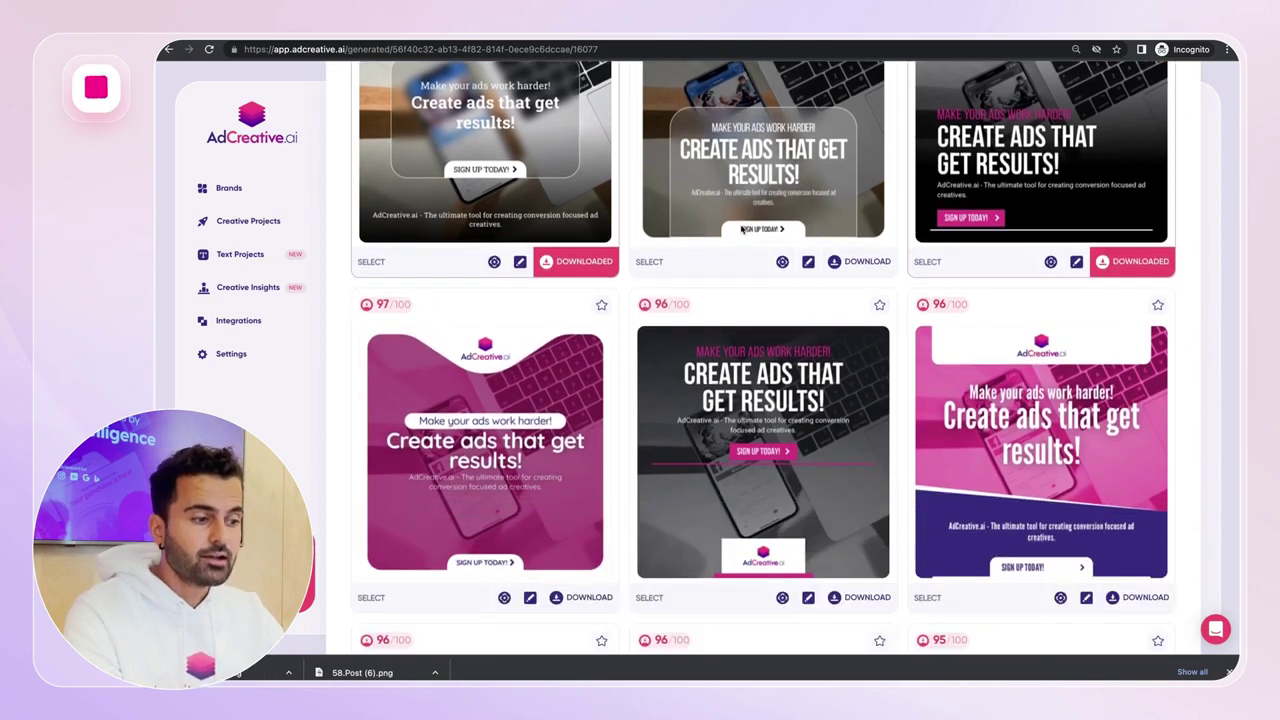
scroll(741, 229, "down", 1)
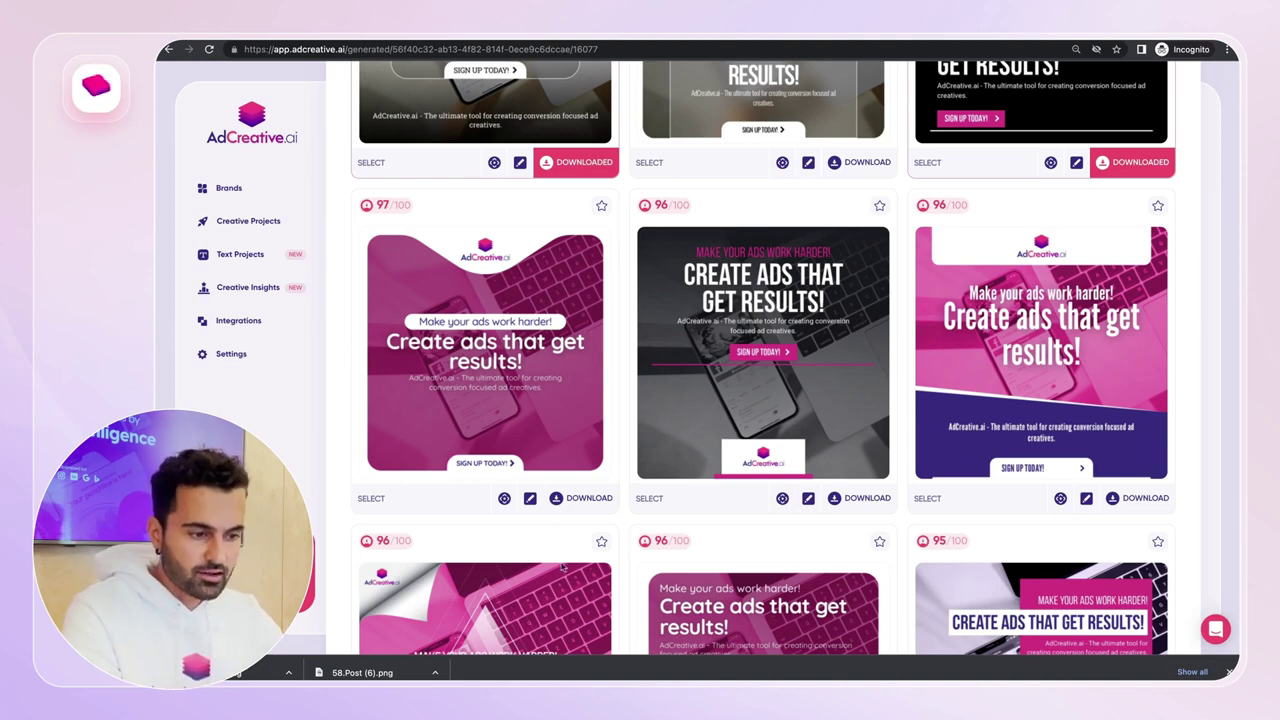
left_click(575, 502)
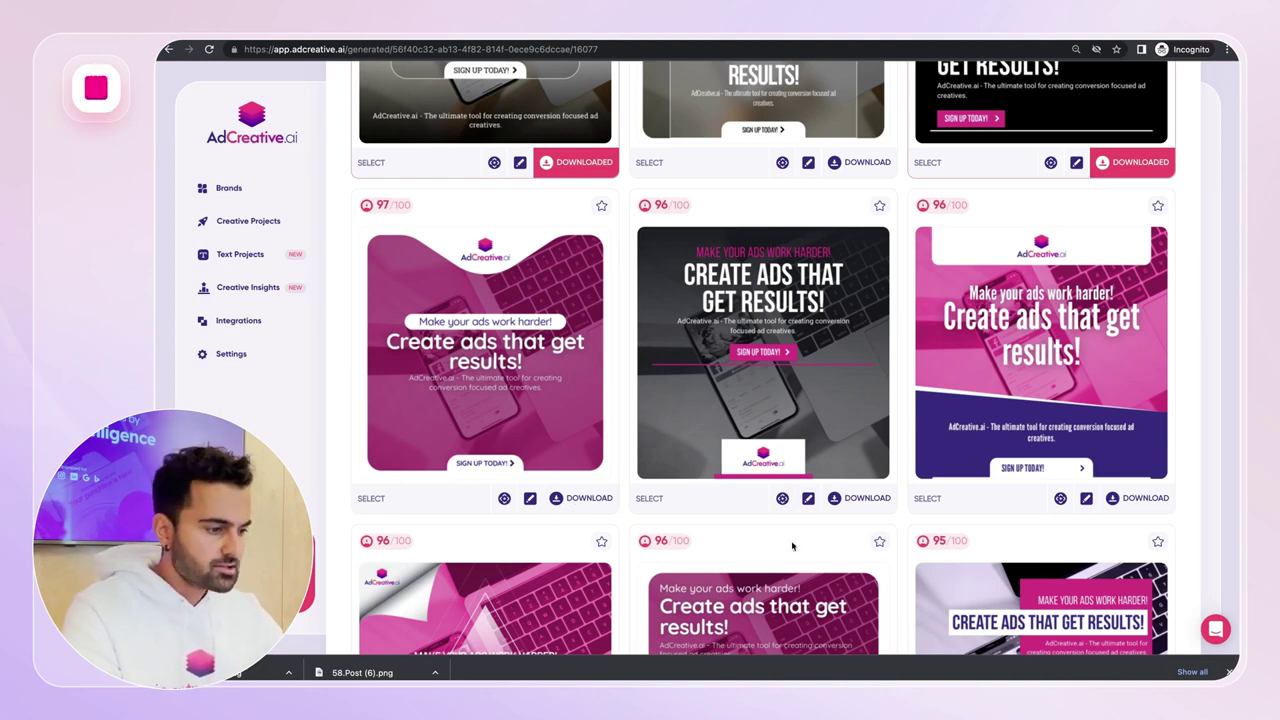
left_click(860, 498)
Step: Download the 94/100 posts with the leaf-shaped overlay and the white background, plus the magenta 89/100 post with the white logo box
scroll(860, 498, "down", 3)
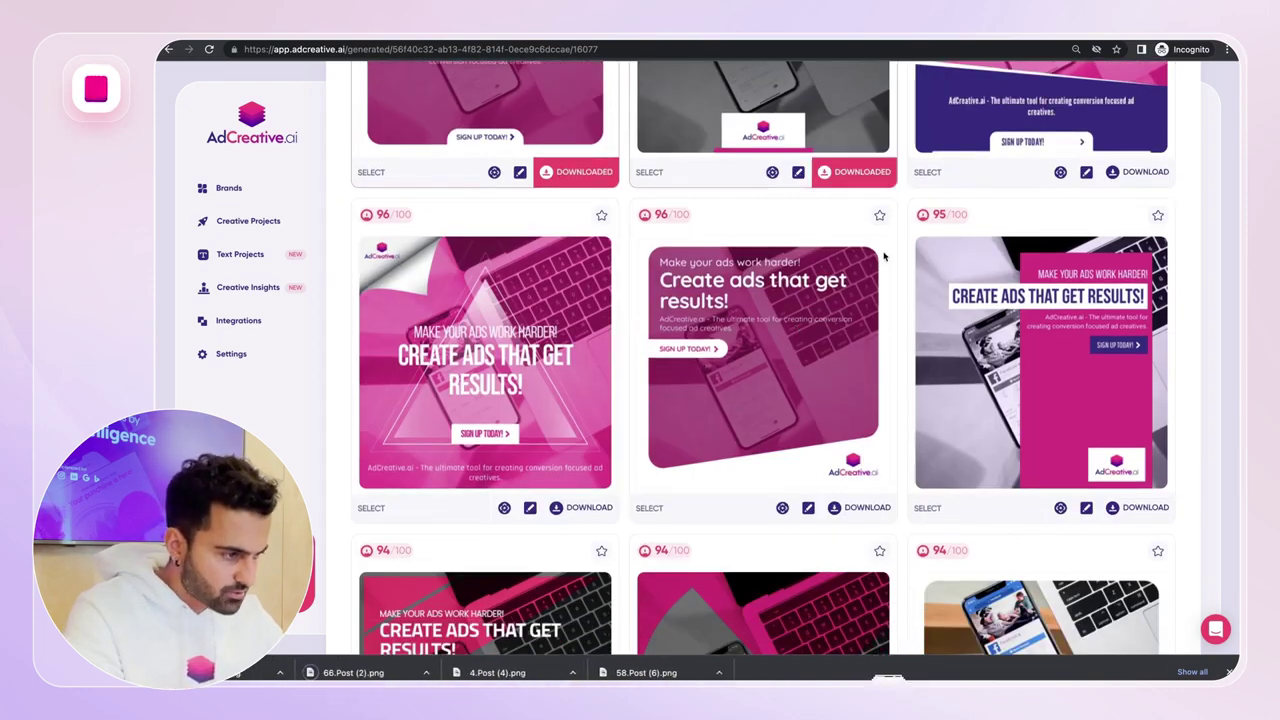
scroll(884, 257, "down", 2)
scroll(884, 257, "down", 2)
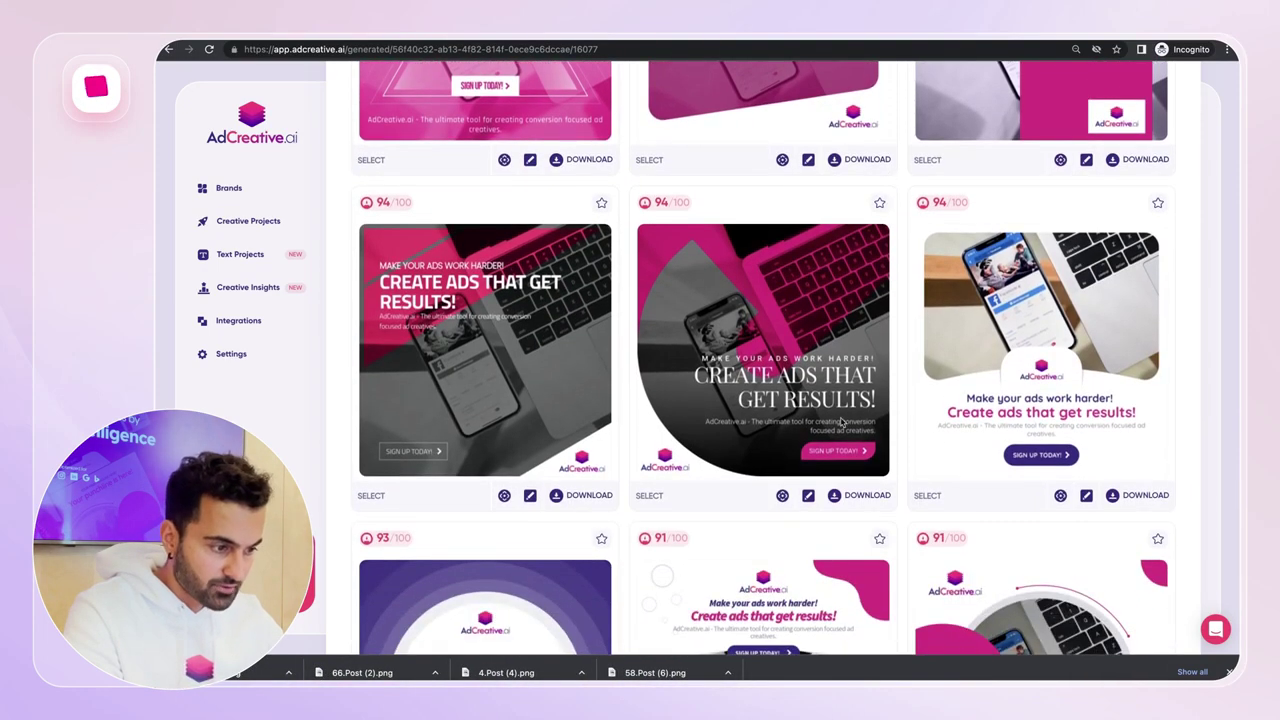
left_click(848, 495)
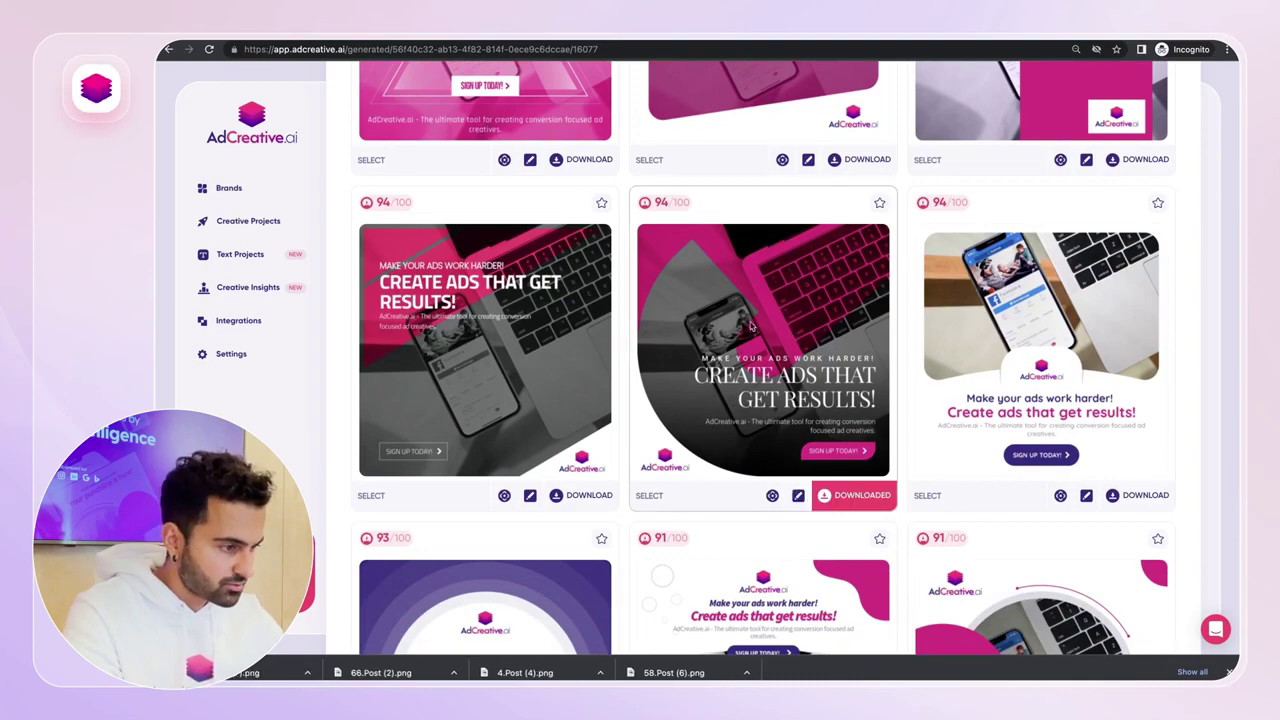
scroll(752, 326, "down", 3)
scroll(752, 326, "up", 2)
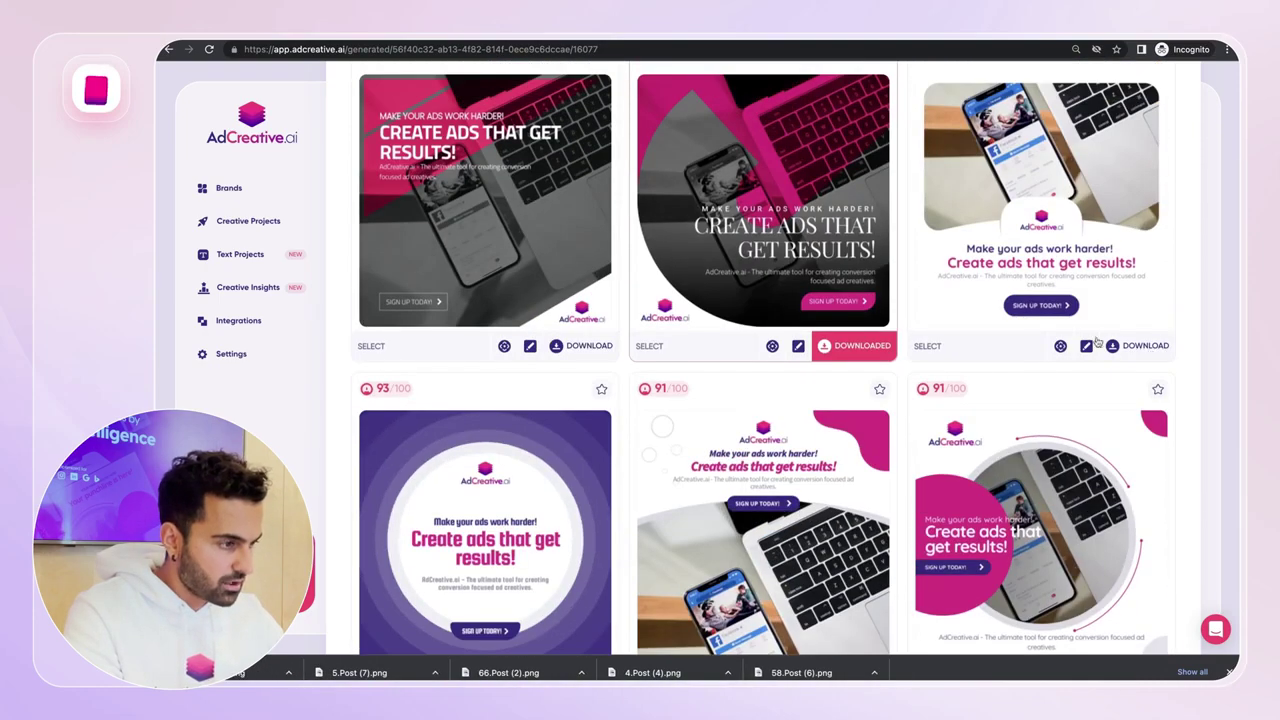
scroll(1049, 219, "down", 5)
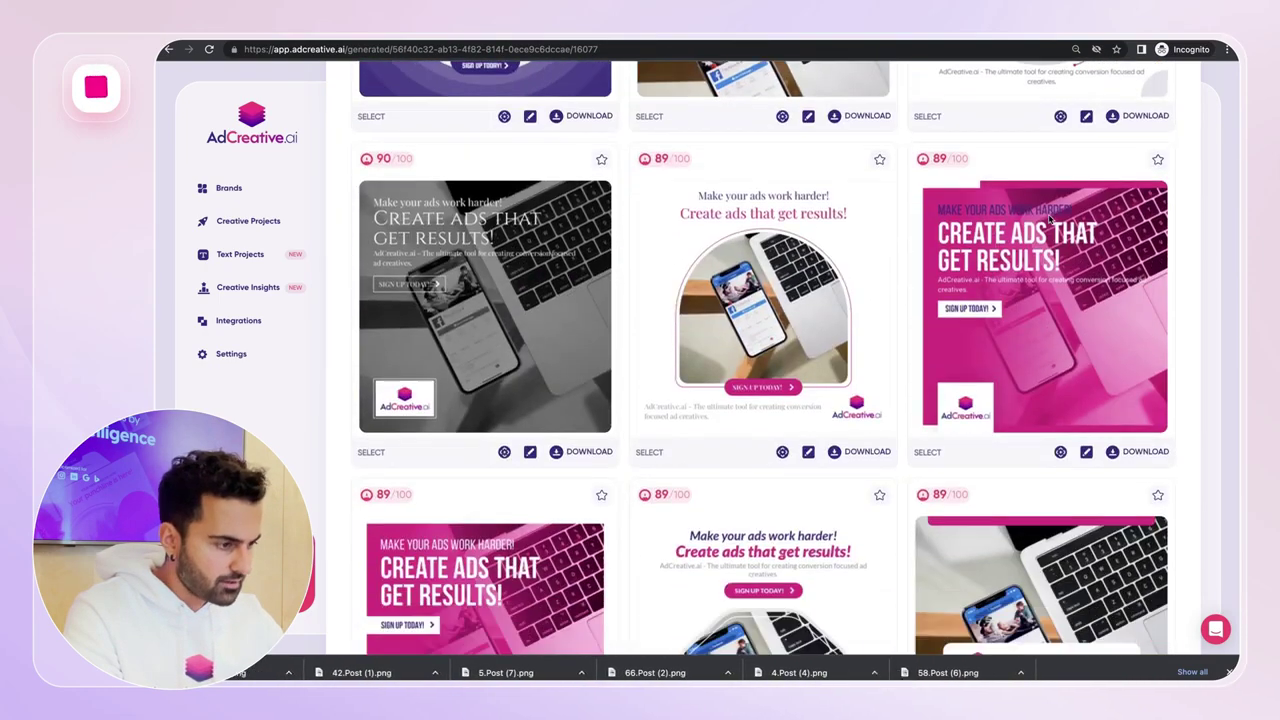
left_click(1120, 458)
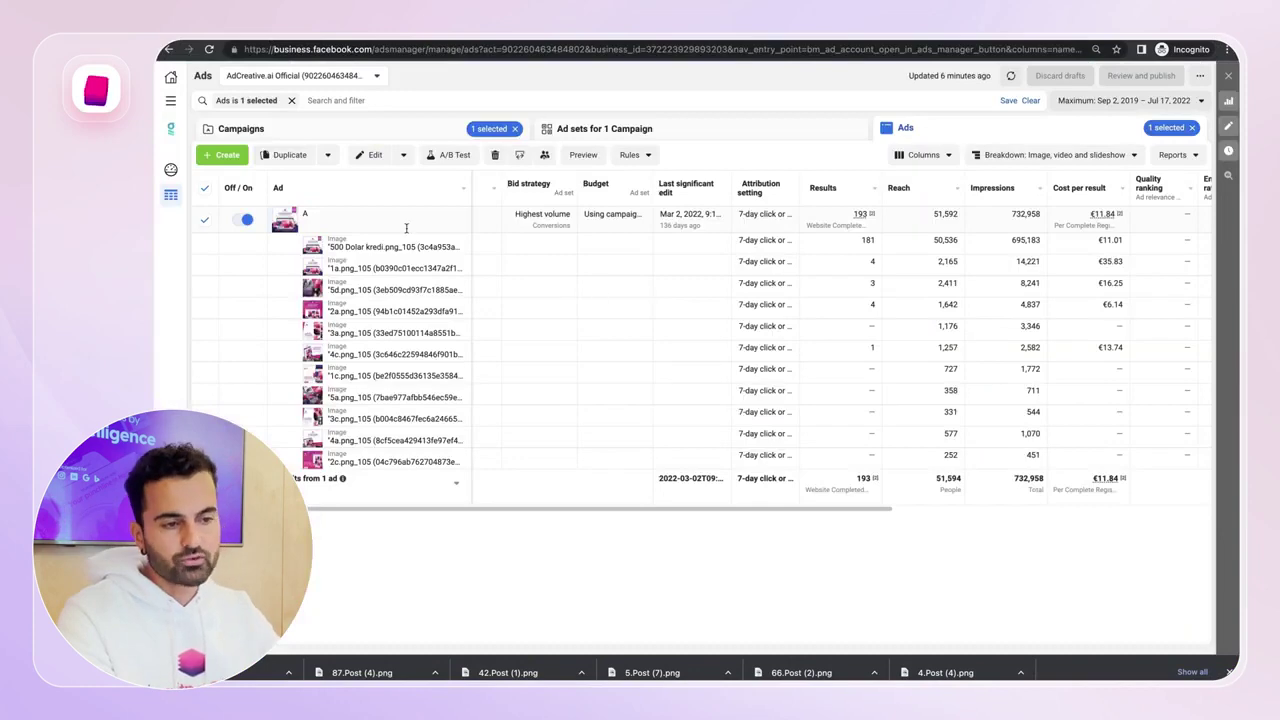
Step: In Meta Ads Manager, view the account images available for ad A's creative and leave the ad editor without changes
left_click(400, 228)
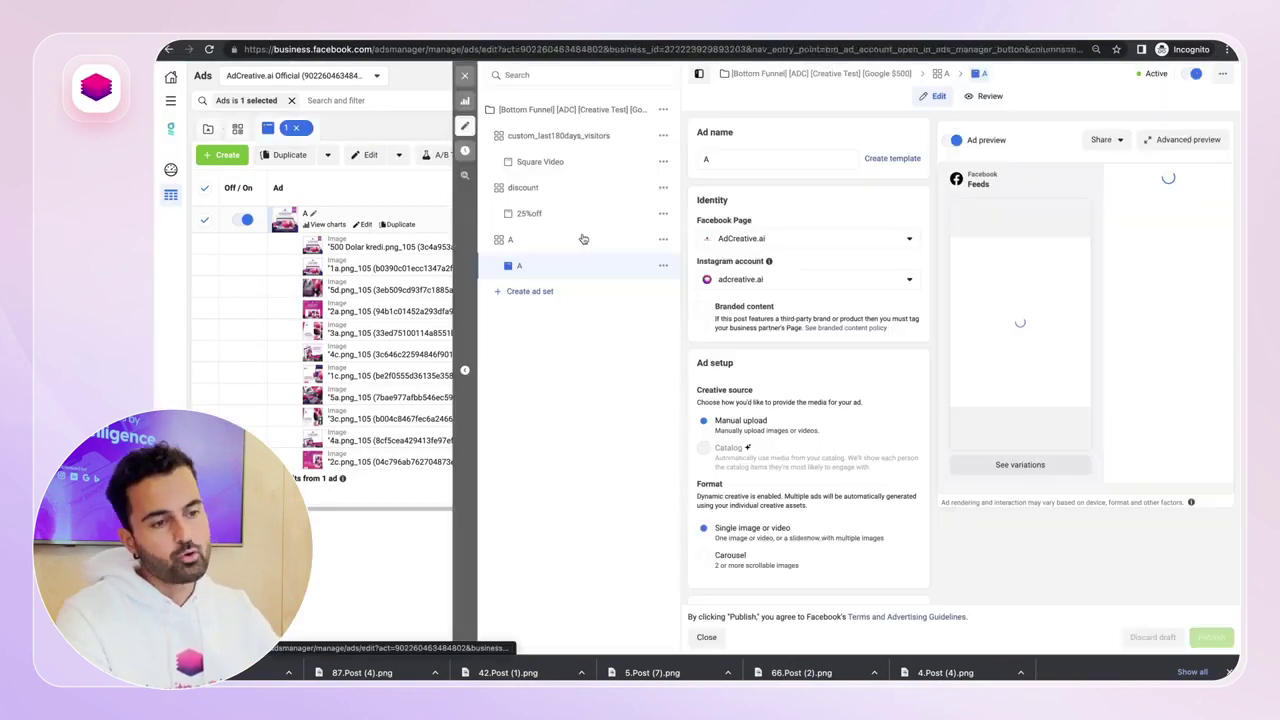
left_click(743, 233)
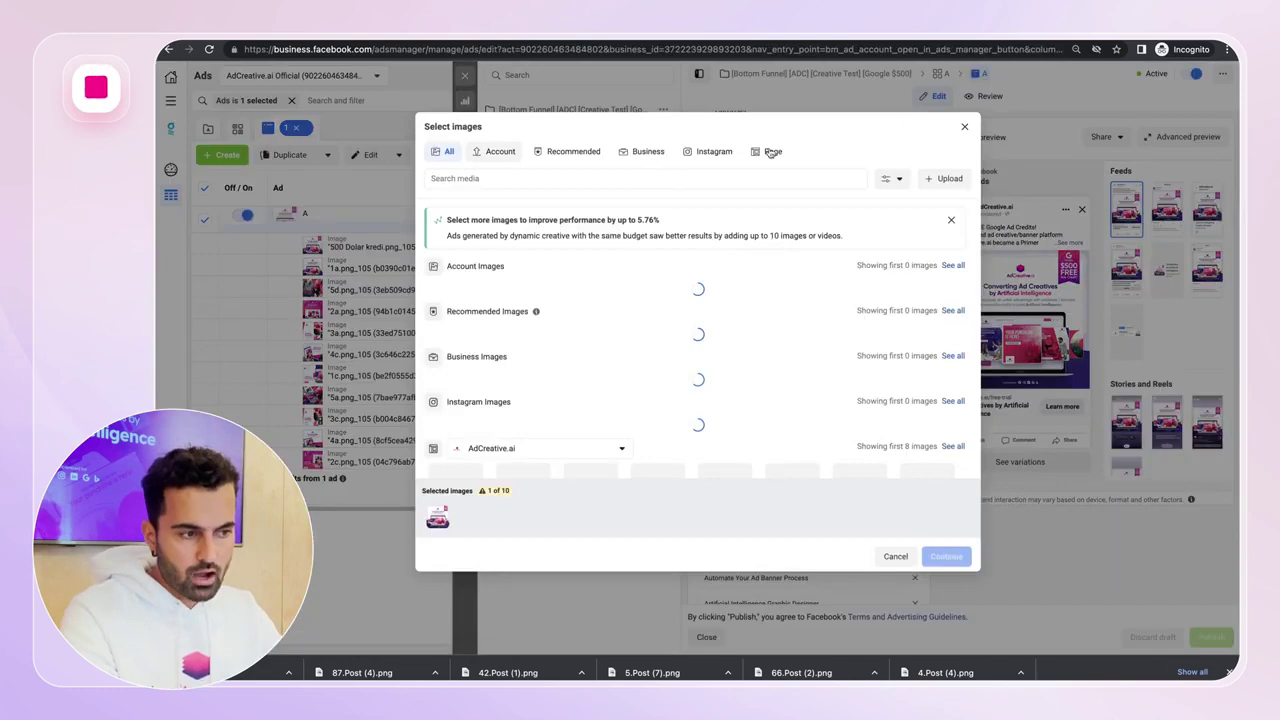
left_click(494, 152)
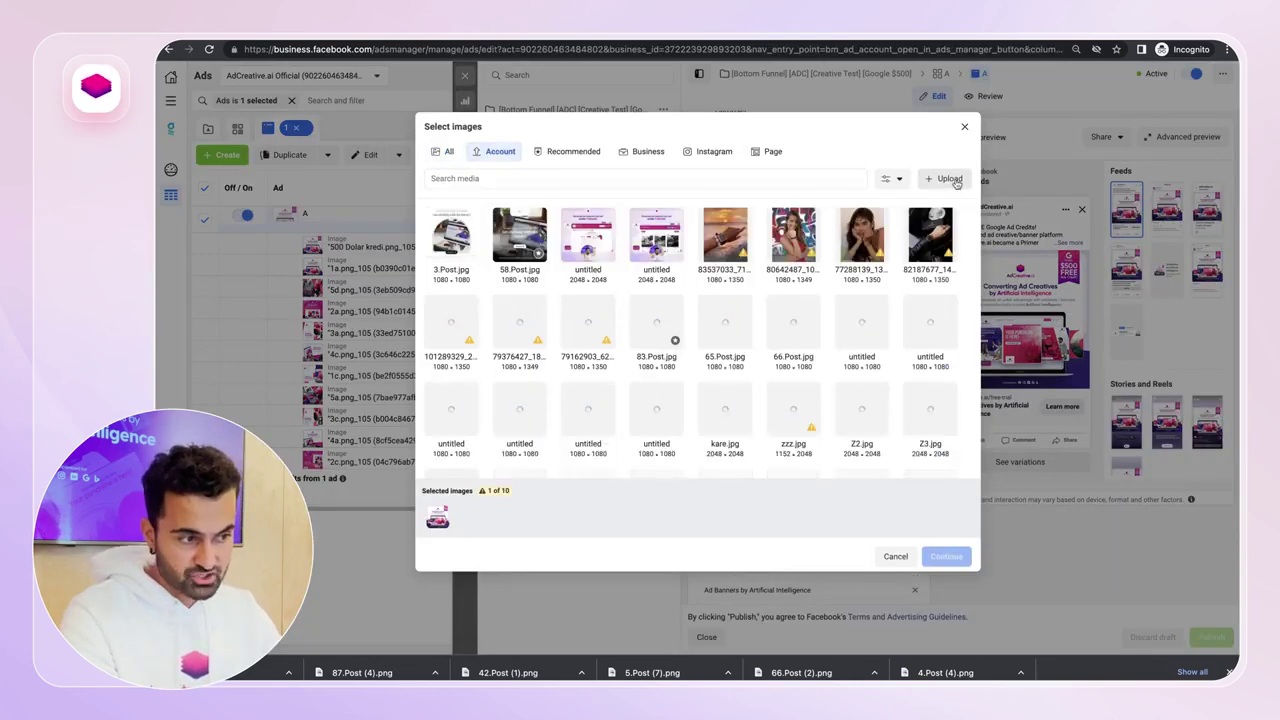
left_click(961, 127)
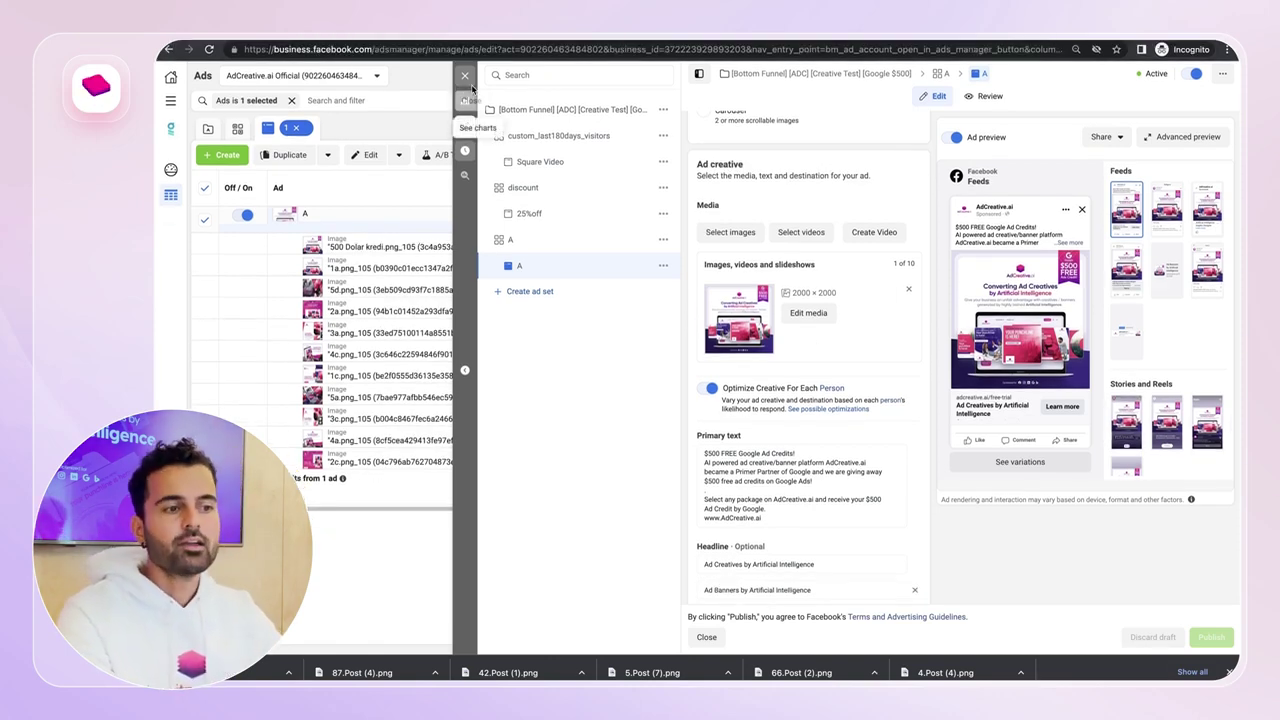
left_click(464, 76)
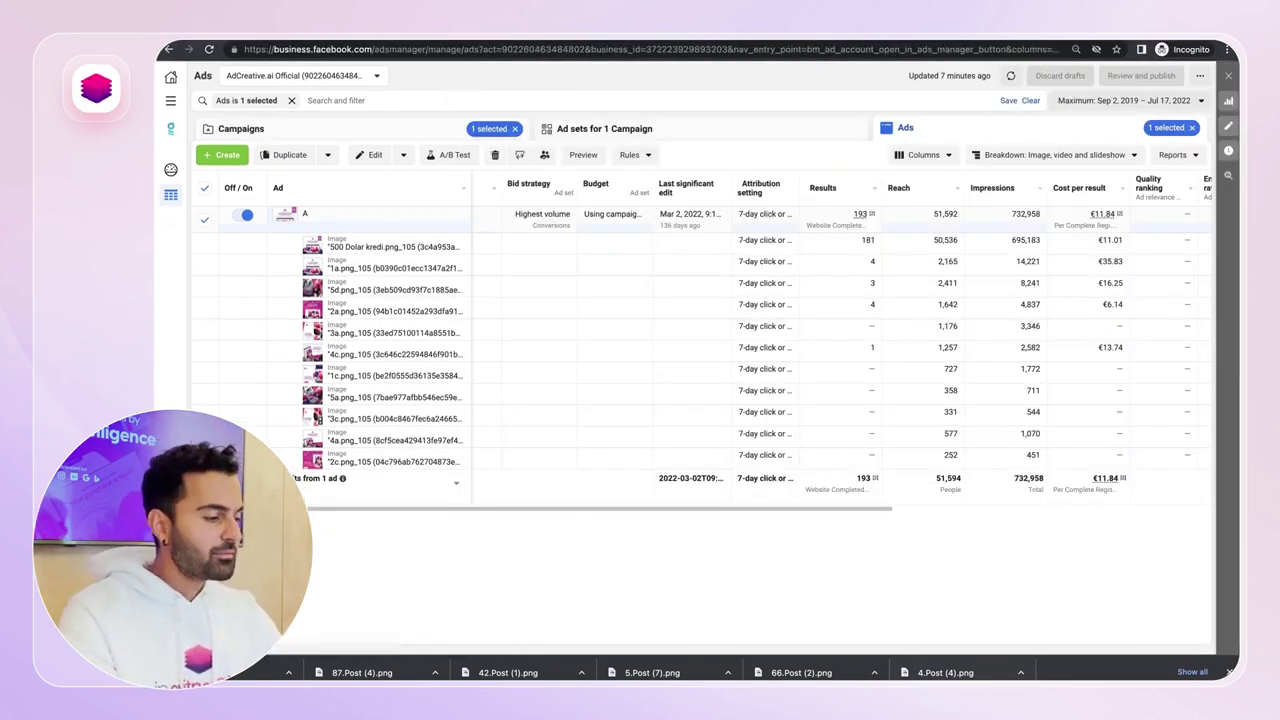
Step: Break down ad A's results by the Text dynamic creative element
left_click(1229, 672)
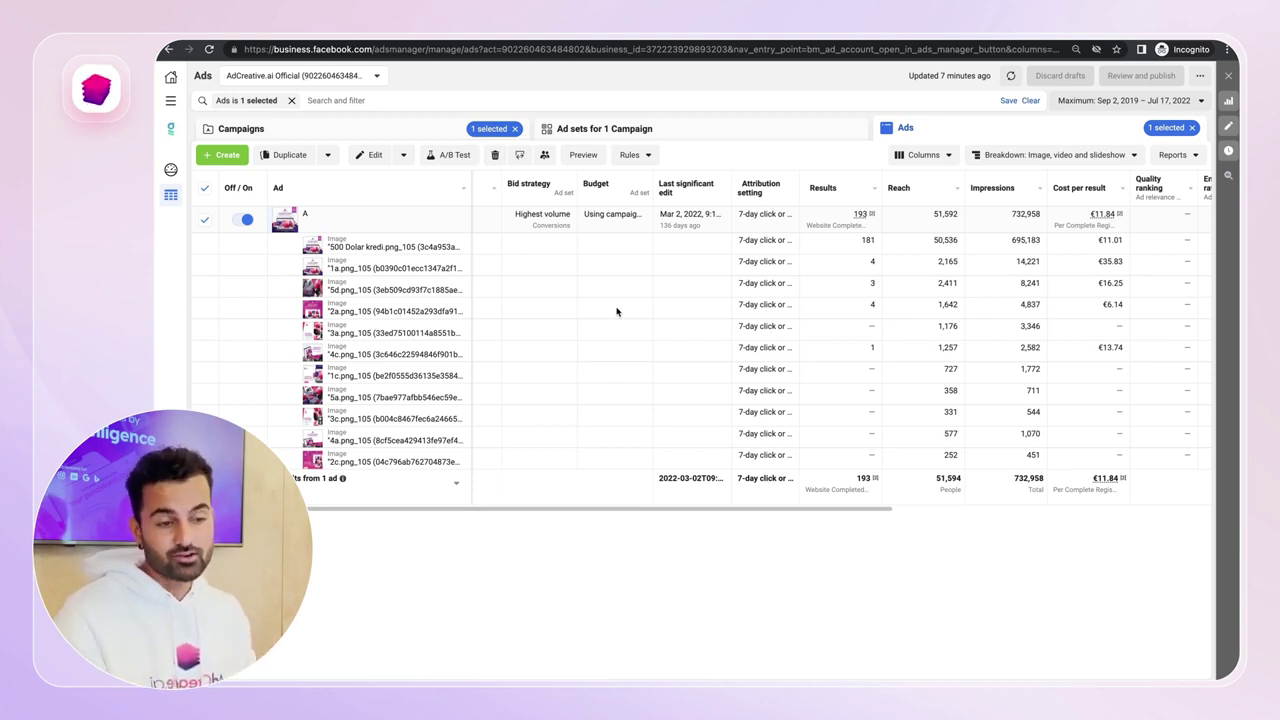
left_click(1113, 158)
left_click(1051, 285)
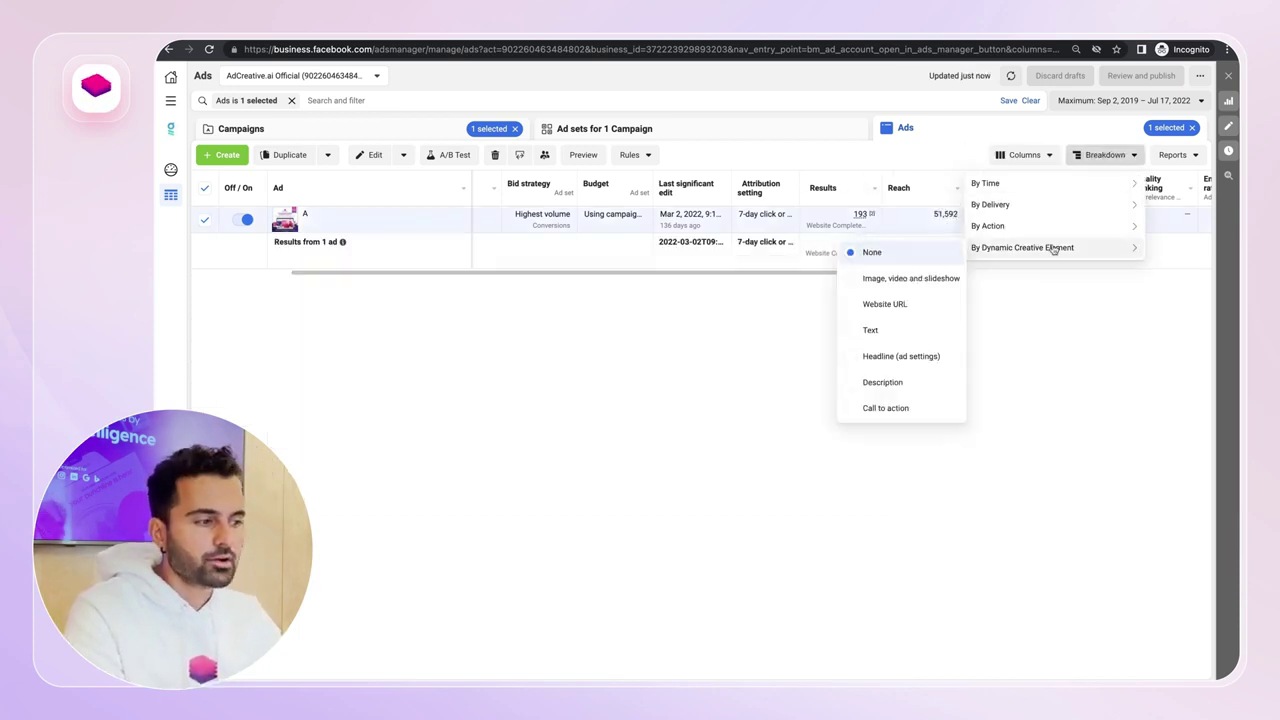
mouse_move(1060, 247)
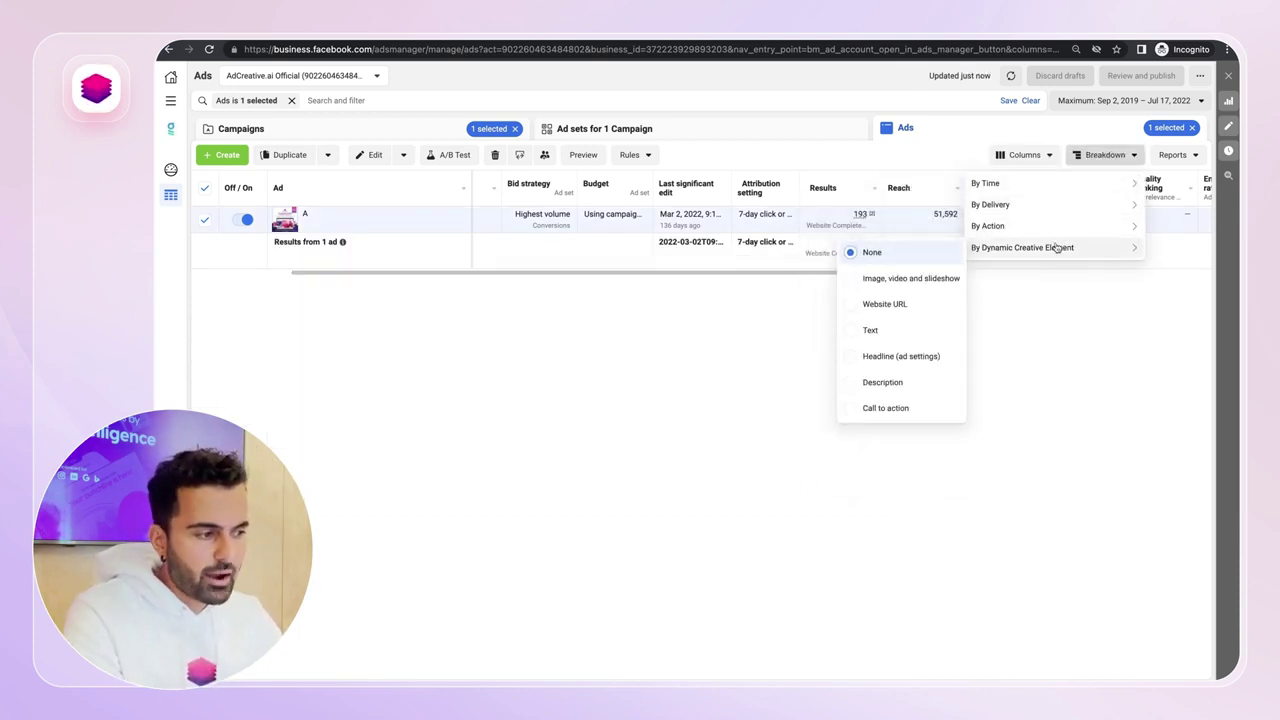
left_click(892, 339)
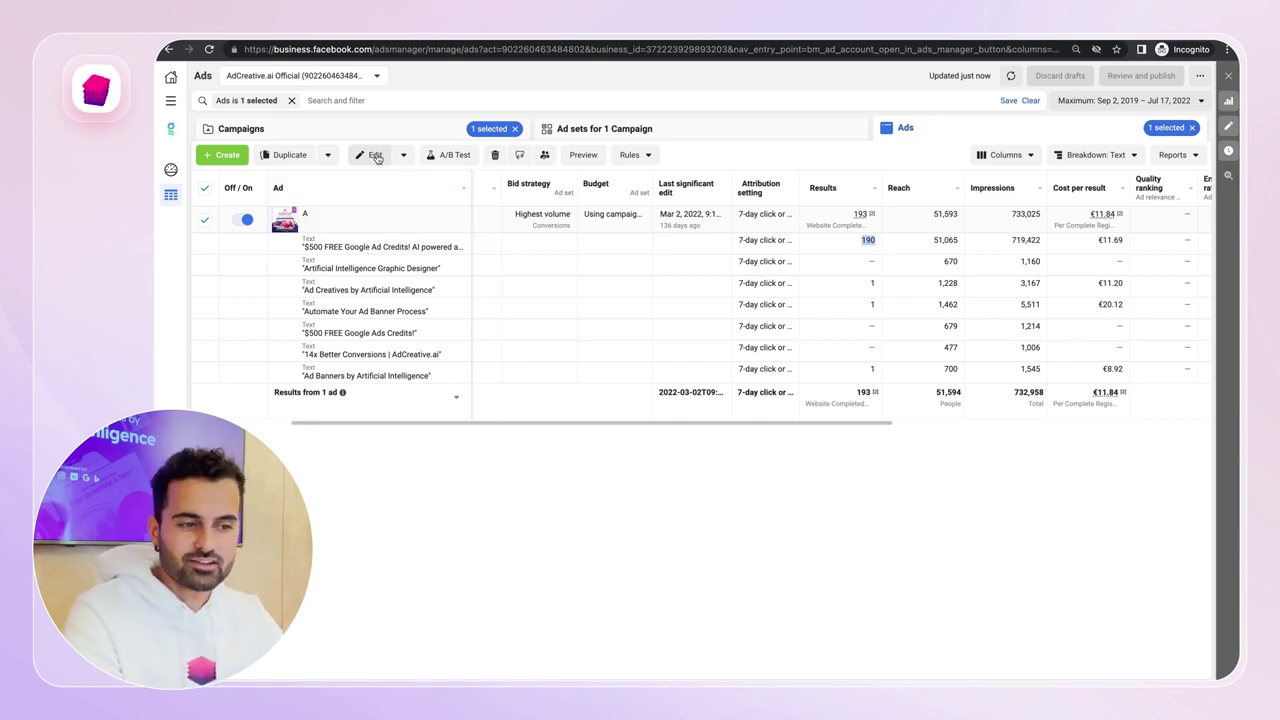
Step: Open ad A for editing and expand its primary text
left_click(322, 224)
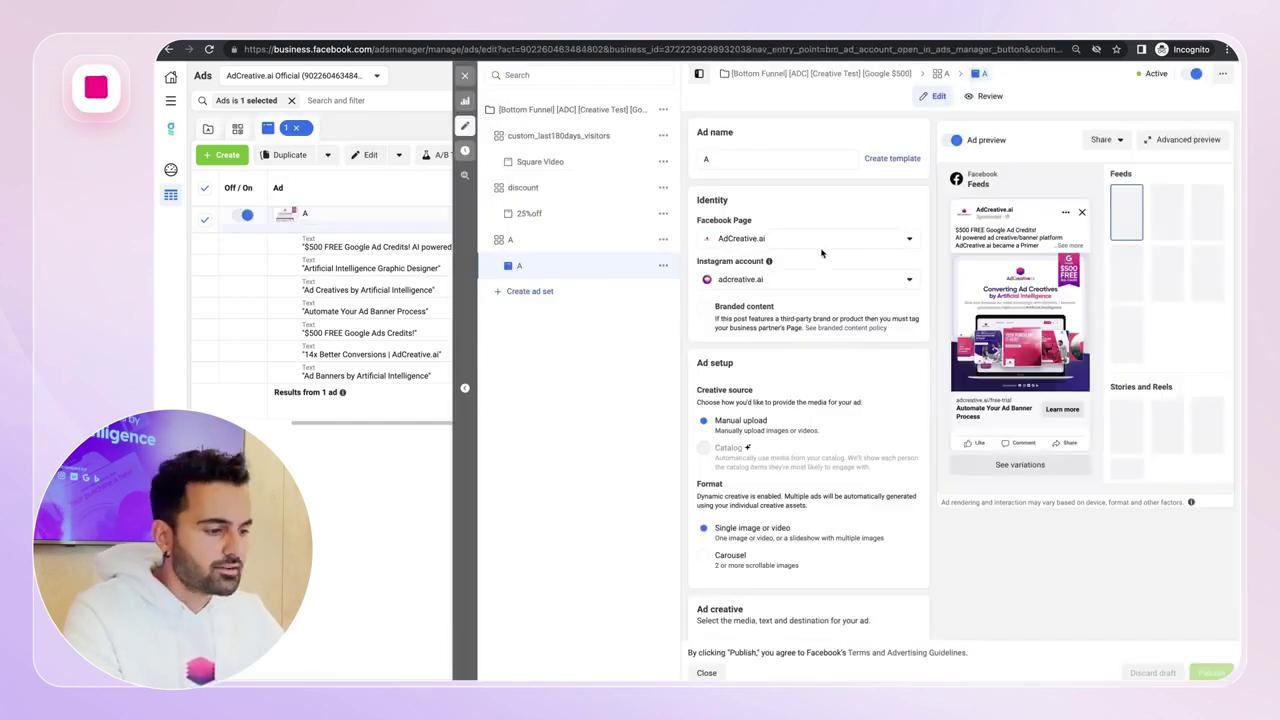
scroll(815, 300, "down", 5)
scroll(821, 253, "down", 1)
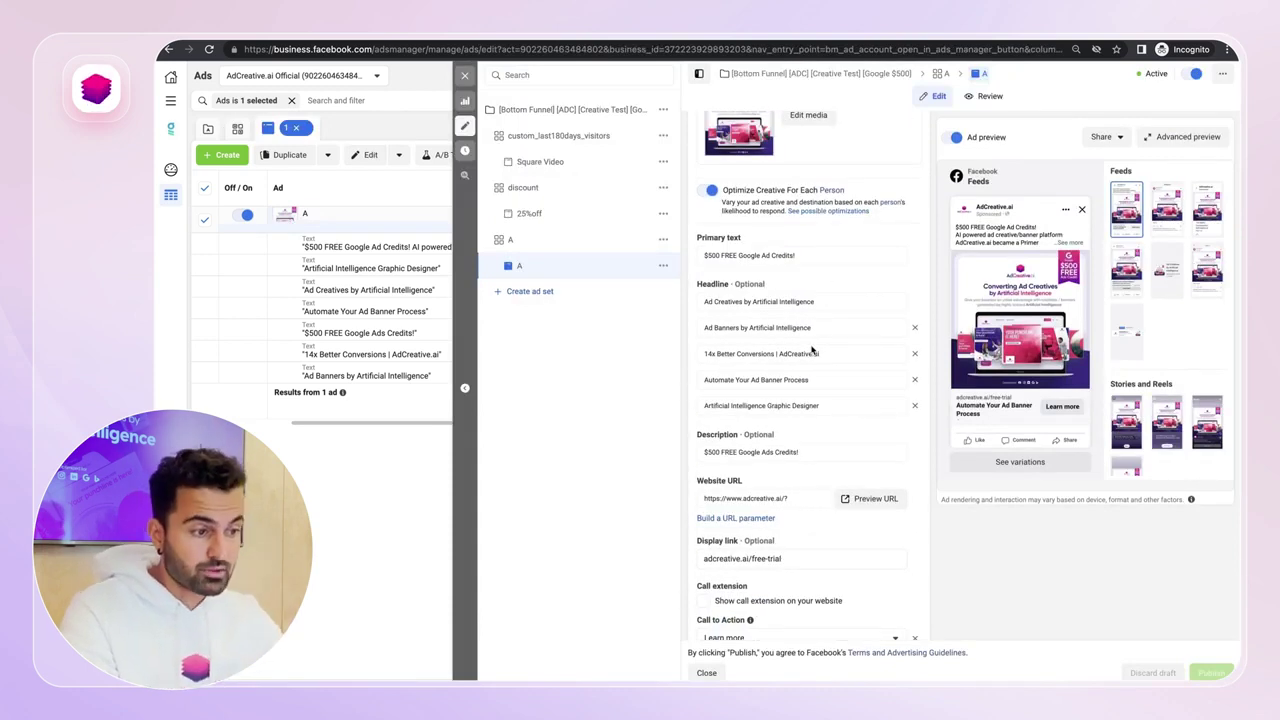
left_click(818, 258)
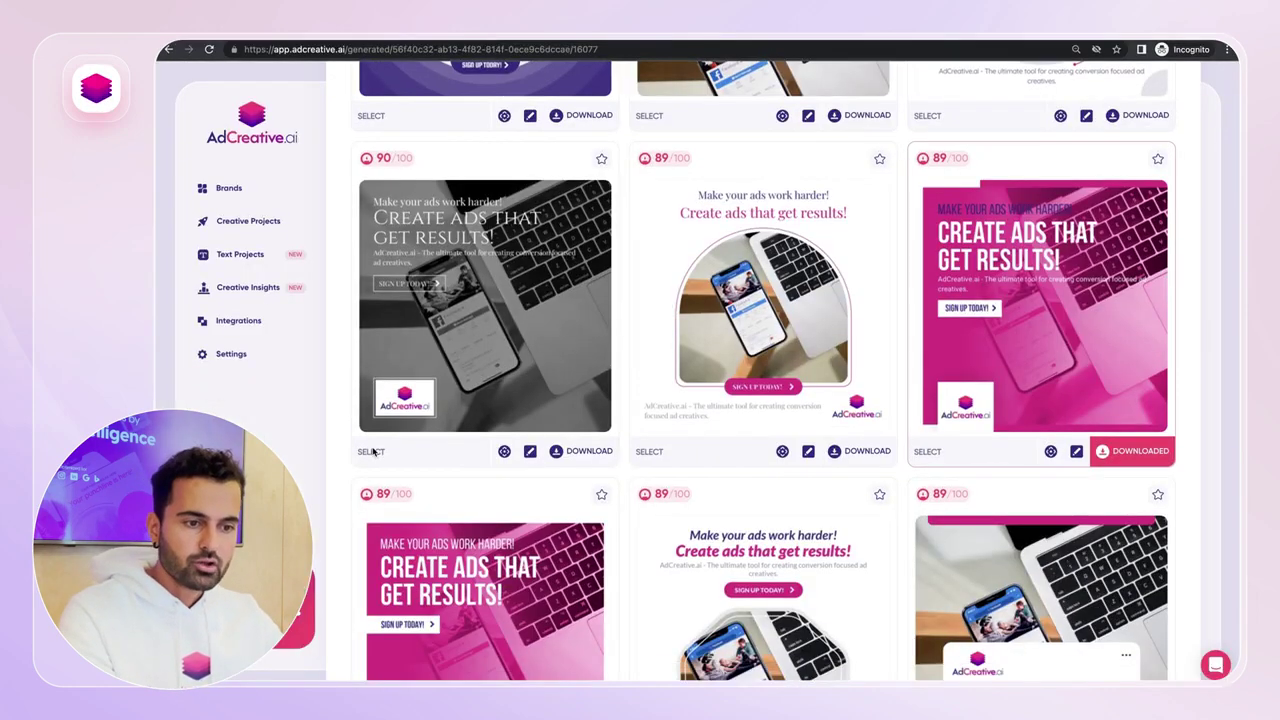
Step: Switch to AdCreative.ai, start a new text project and enter AdCreative.ai as the name in the AI inputs
left_click(243, 255)
left_click(1108, 184)
left_click(628, 370)
type("AdCreative.ai")
left_click(633, 393)
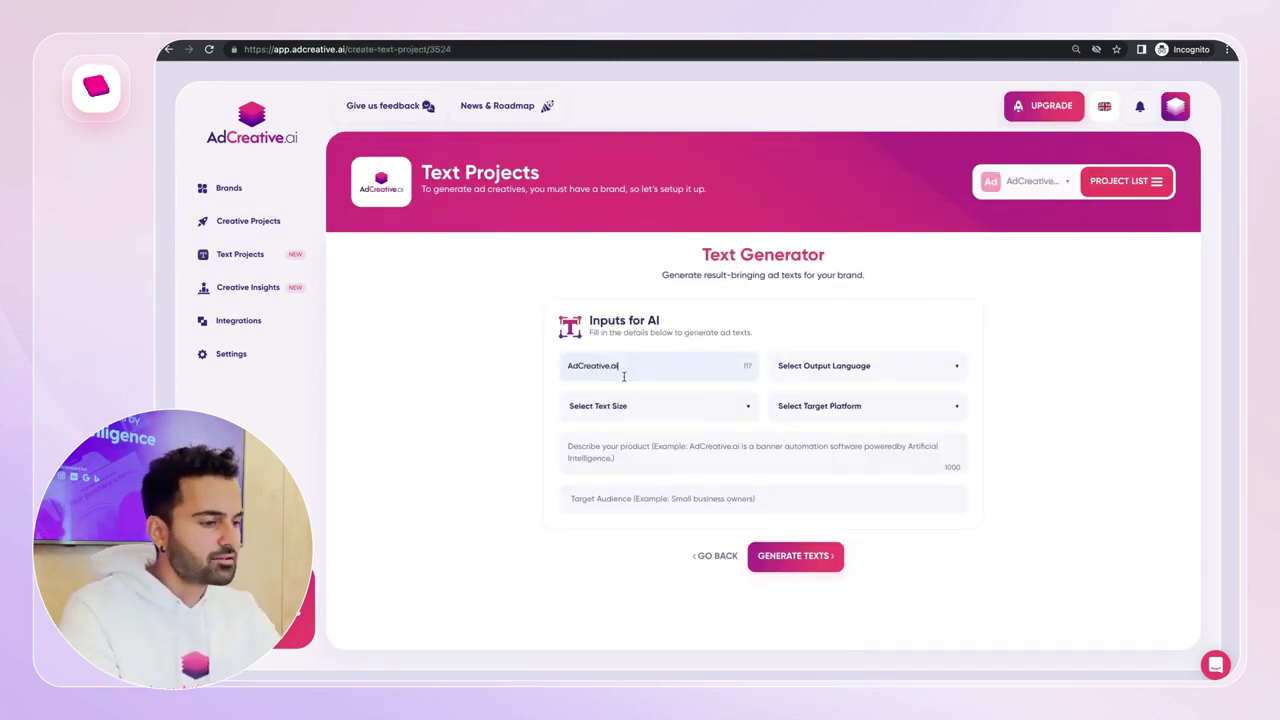
Step: Set the output language to English, text size to Ad Copy (Up To 260 Characters) and target platform to Facebook
left_click(845, 372)
left_click(815, 394)
left_click(689, 410)
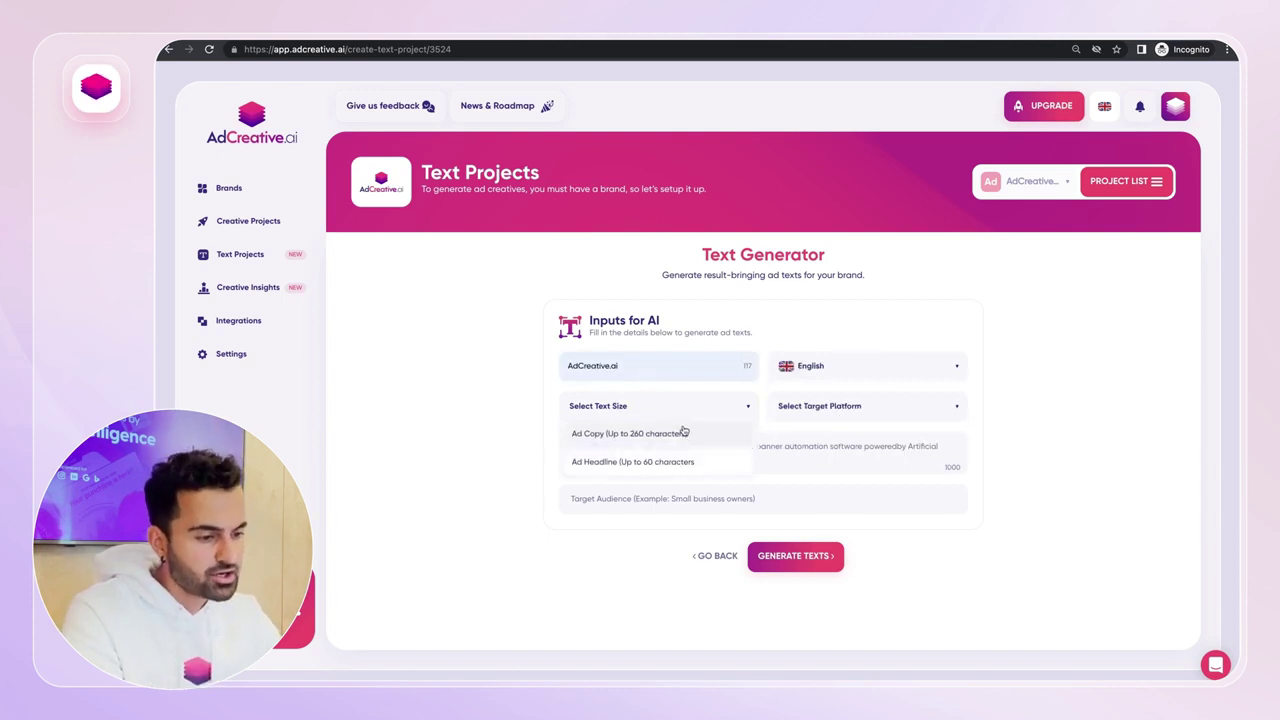
left_click(638, 438)
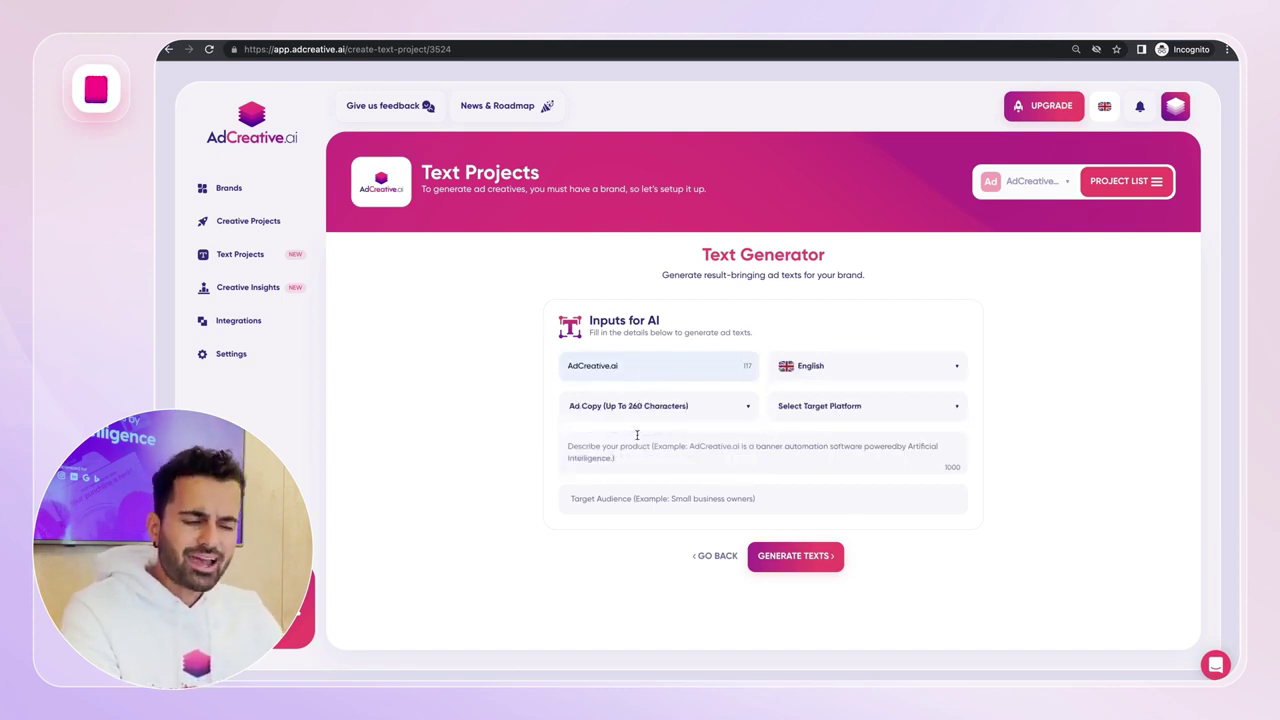
left_click(810, 412)
left_click(807, 463)
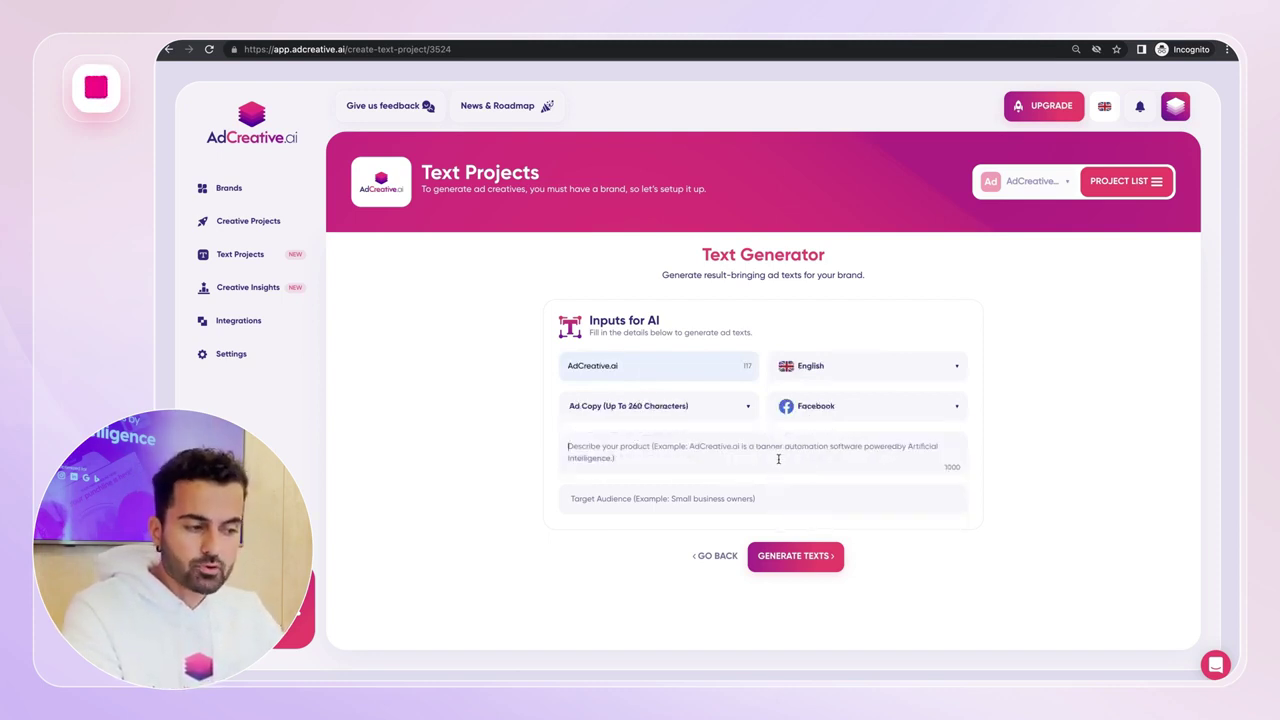
Step: Describe the product as "AdCreative.ai is a Saas platform that allows advertisers to generate conversion focused ad creatives." and set the target audience to advertisers
left_click(778, 459)
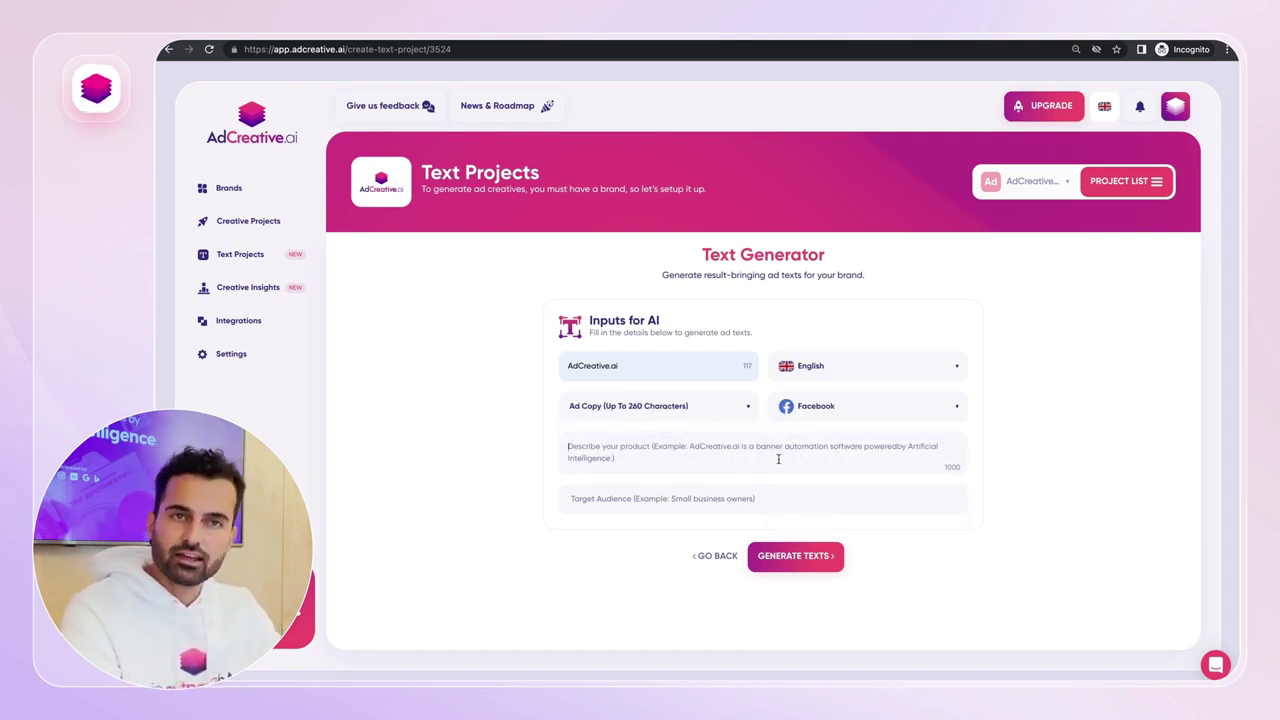
type("AdCreative.ai is a Saa")
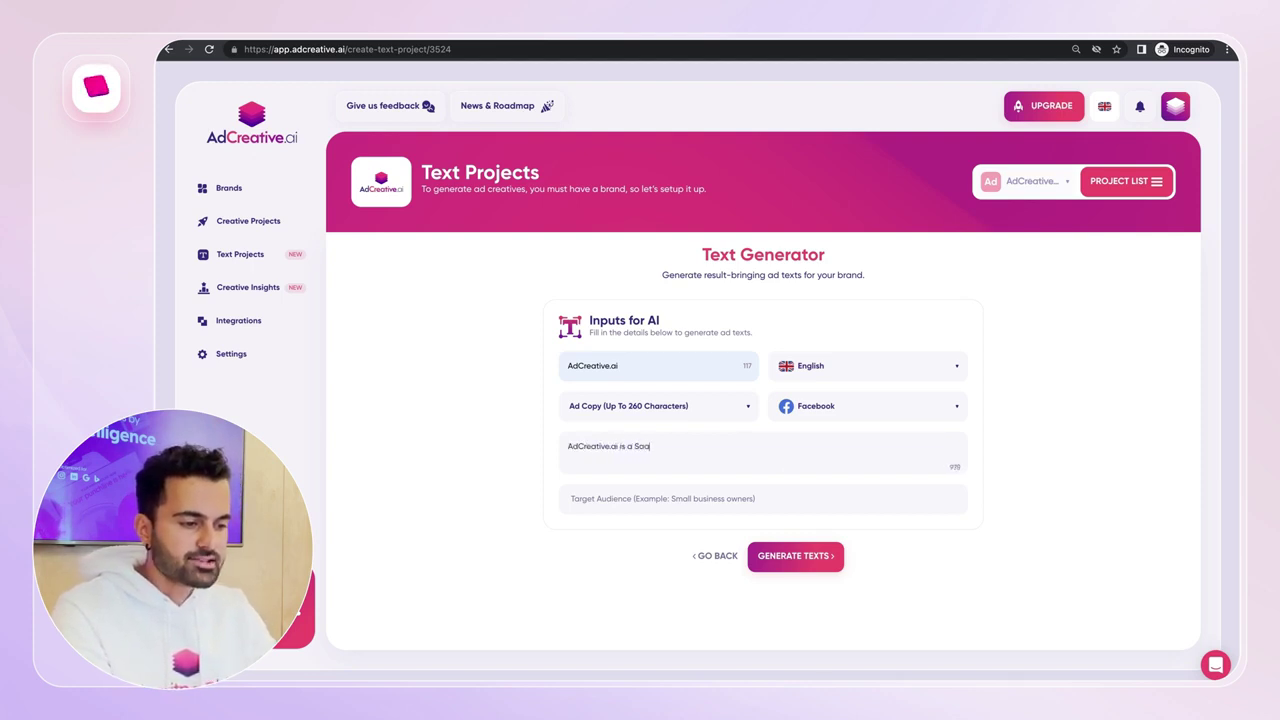
type("s platform that al")
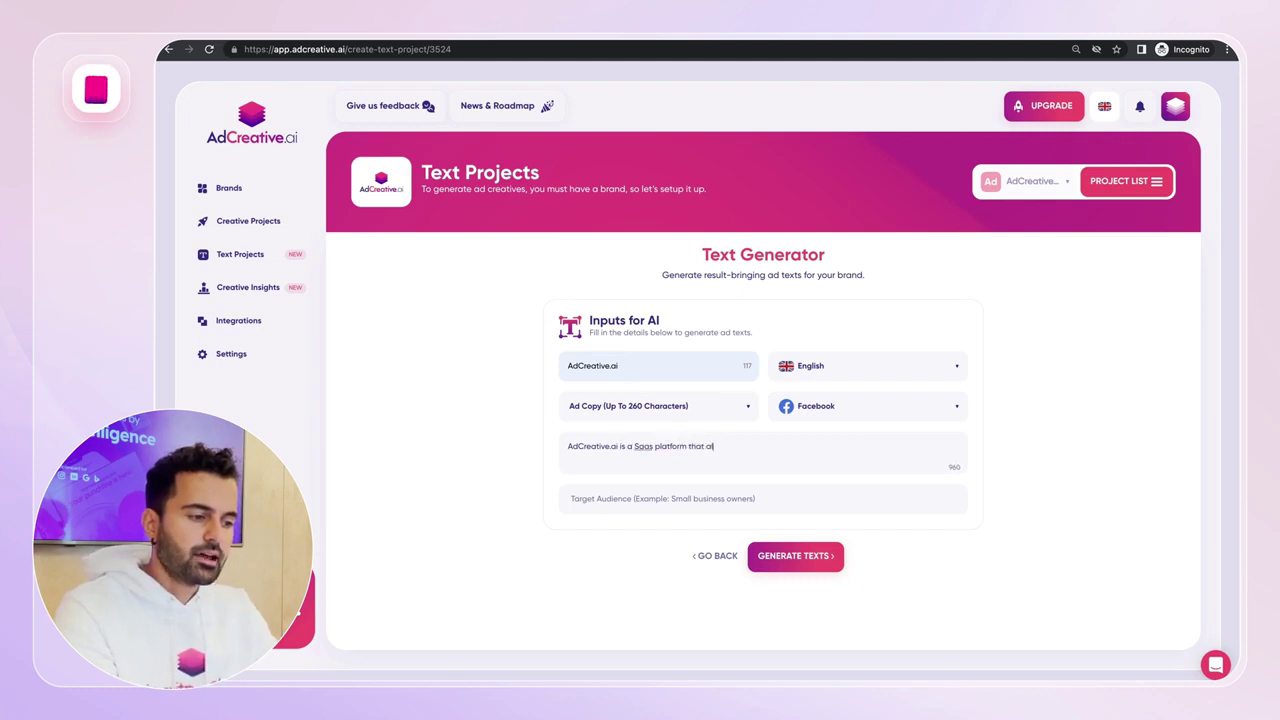
type("lows advertisers ")
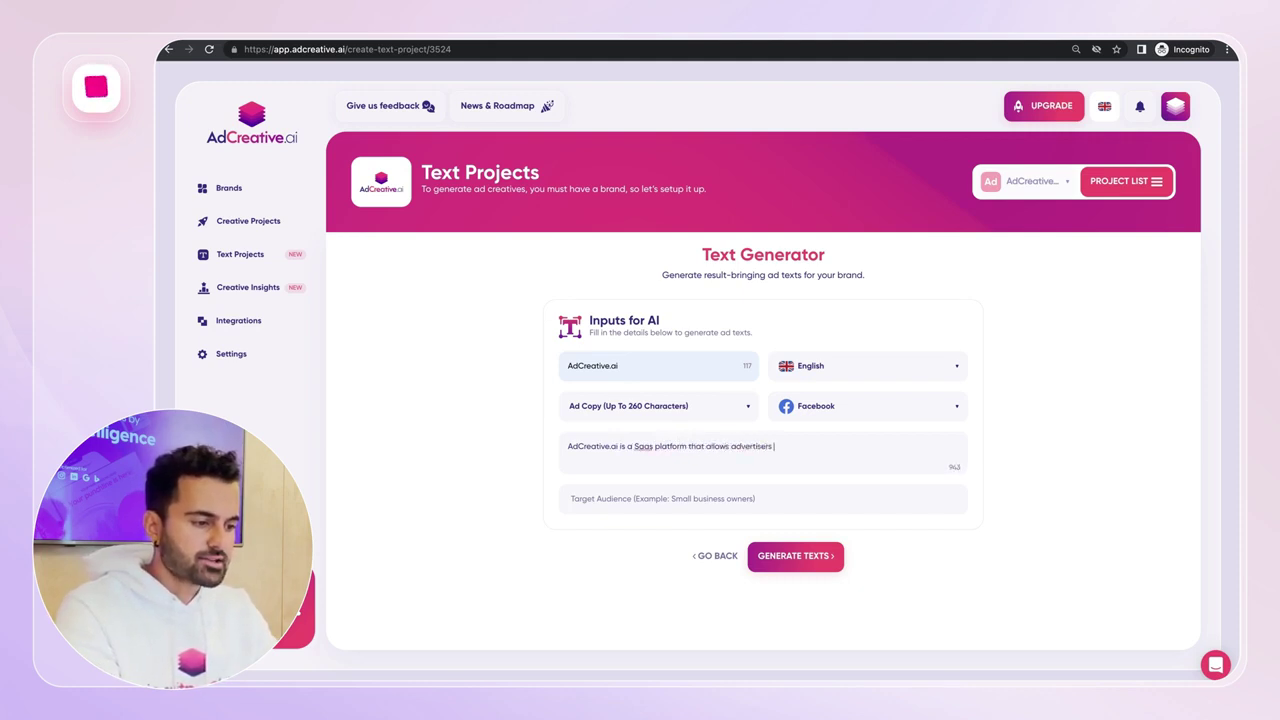
type("to generate conversion focused ad creatives.")
key("Tab")
type("advertisers")
Step: Generate the ad texts, saving the project as Dynamic Creative Optimization
left_click(771, 558)
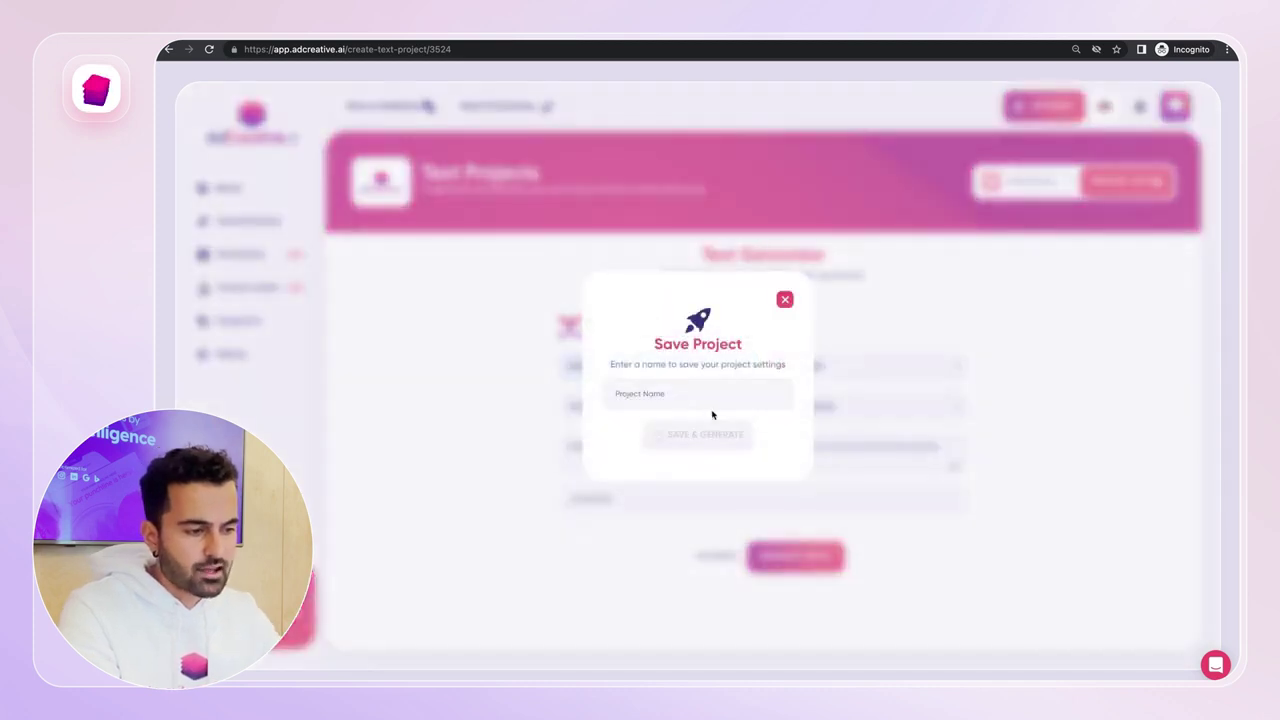
type("Dynamic Cr")
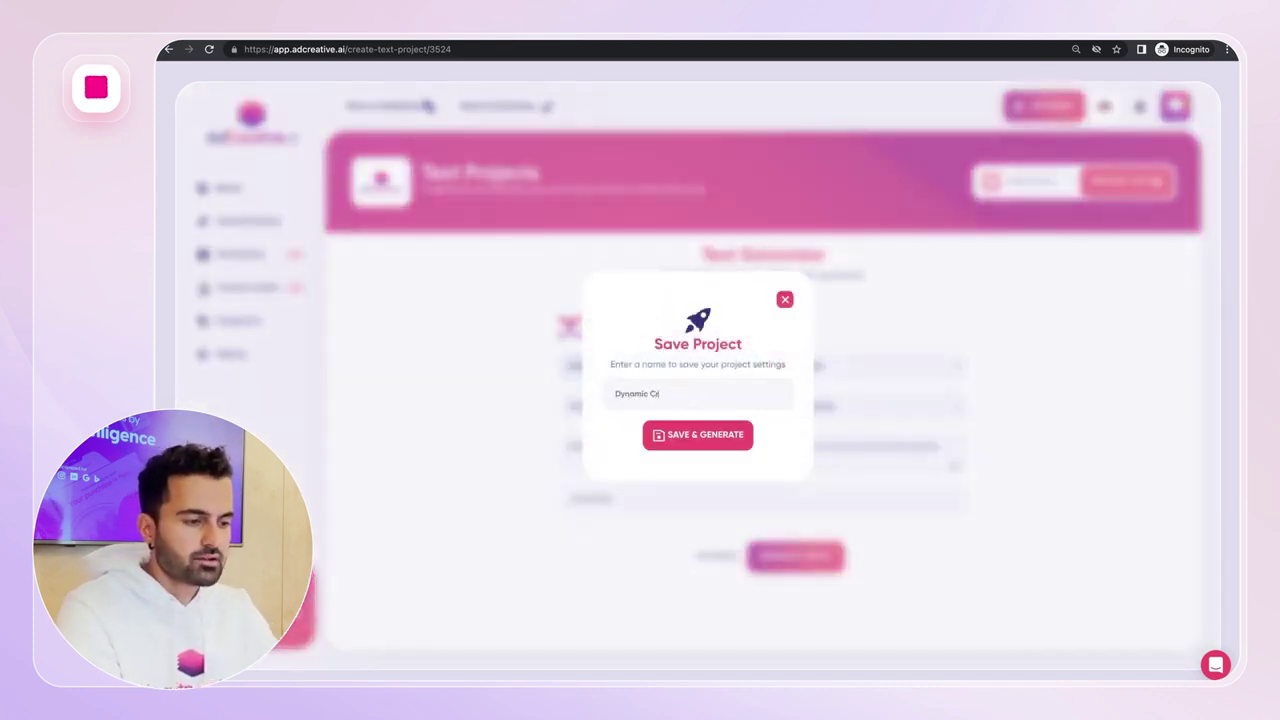
type("eative Optimization")
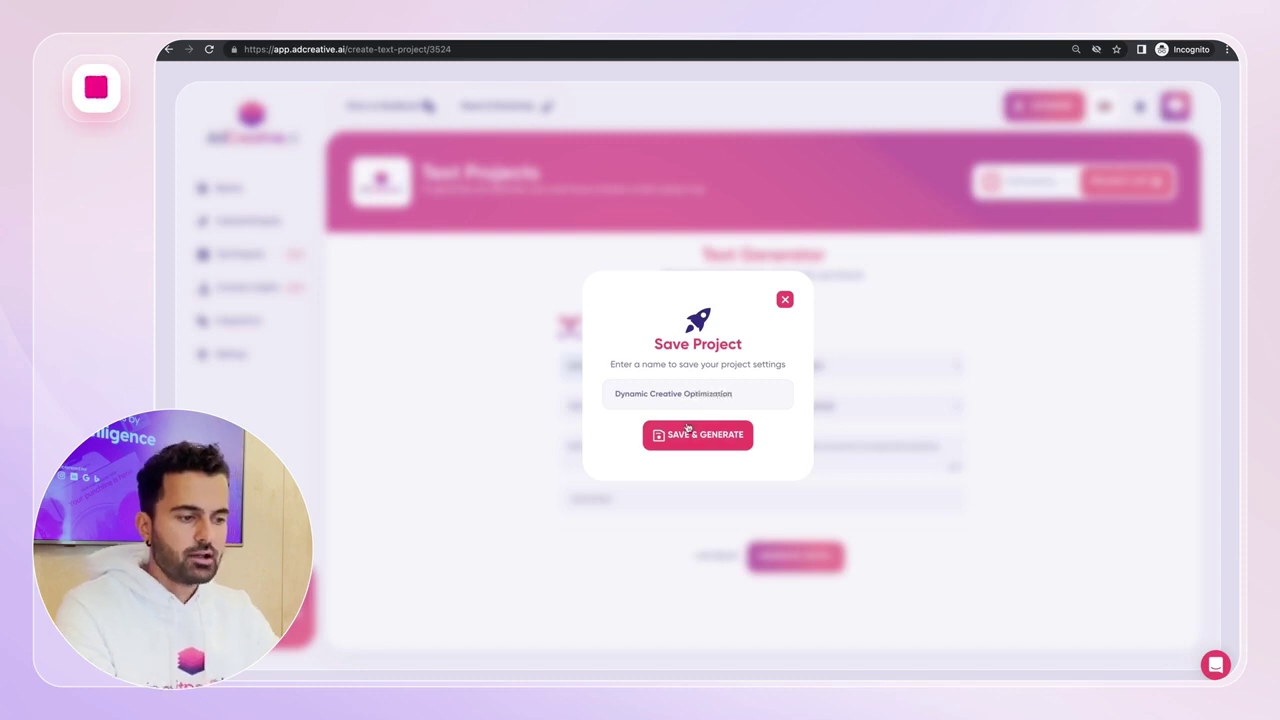
left_click(686, 431)
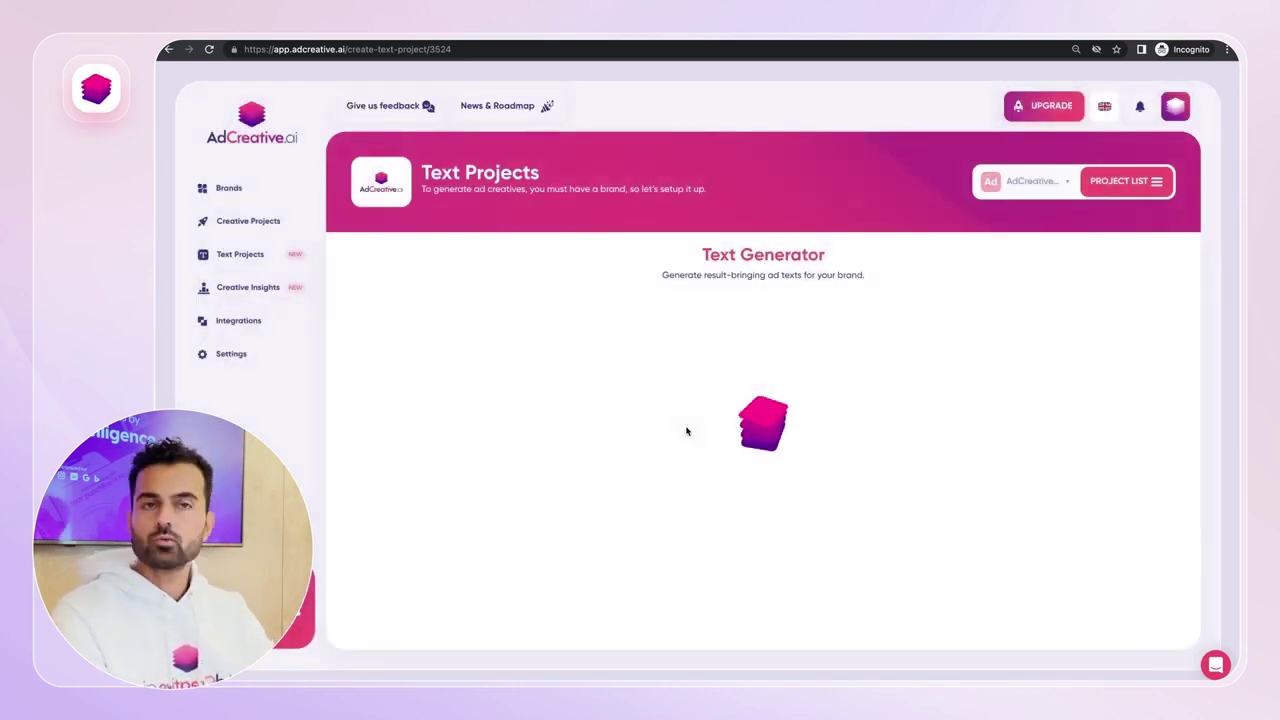
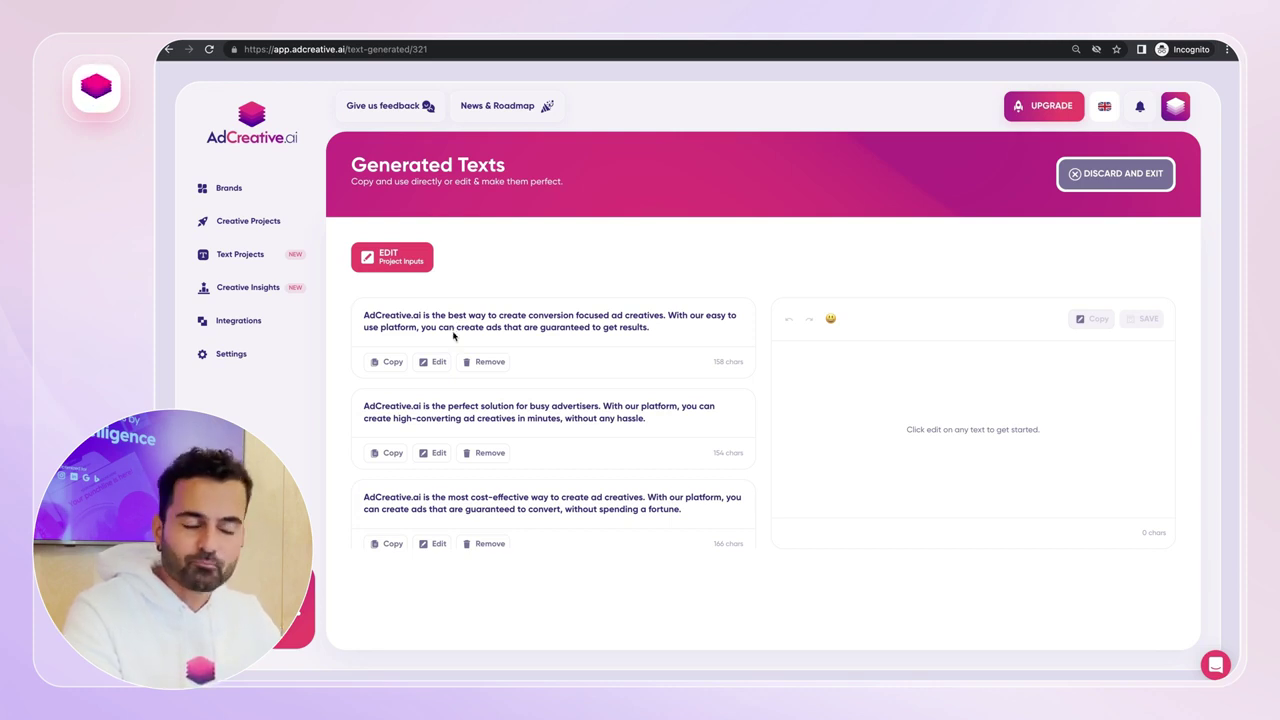
Step: Copy the first generated text into a new primary text option for ad A in Meta Ads Manager, ending it with an exclamation mark
left_click(388, 366)
key("alt+Tab")
key("ctrl+1")
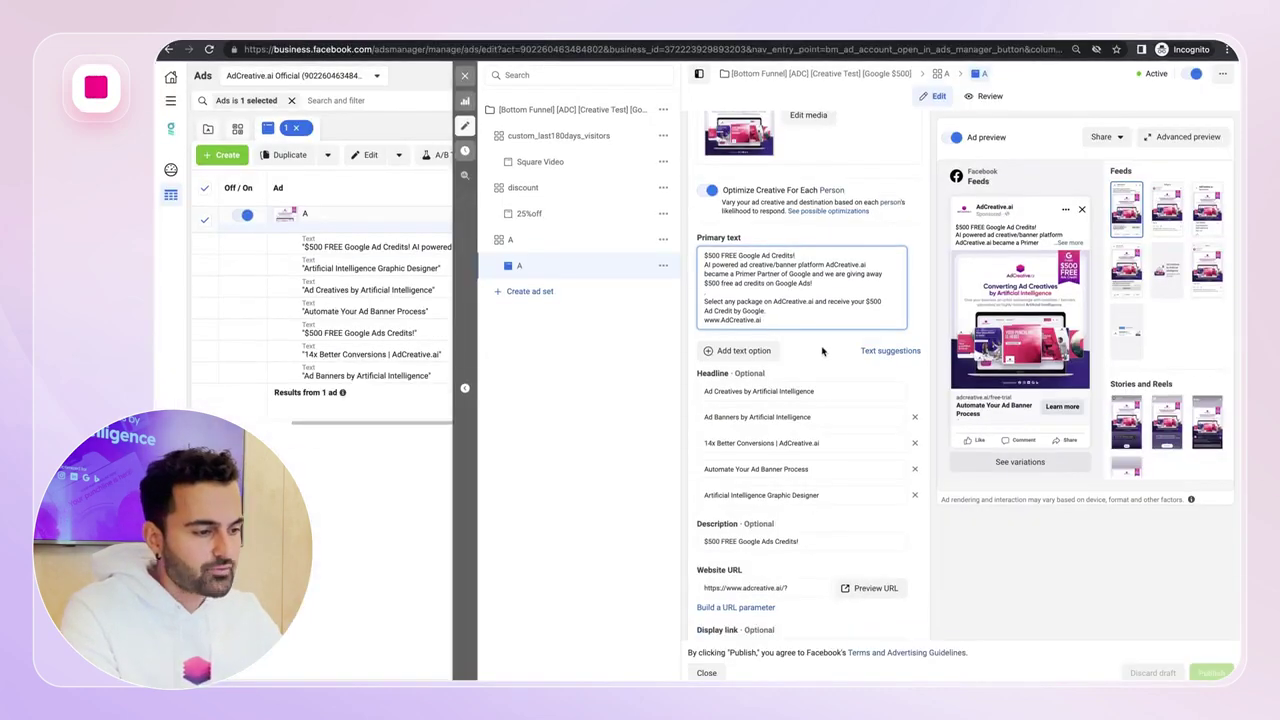
left_click(764, 354)
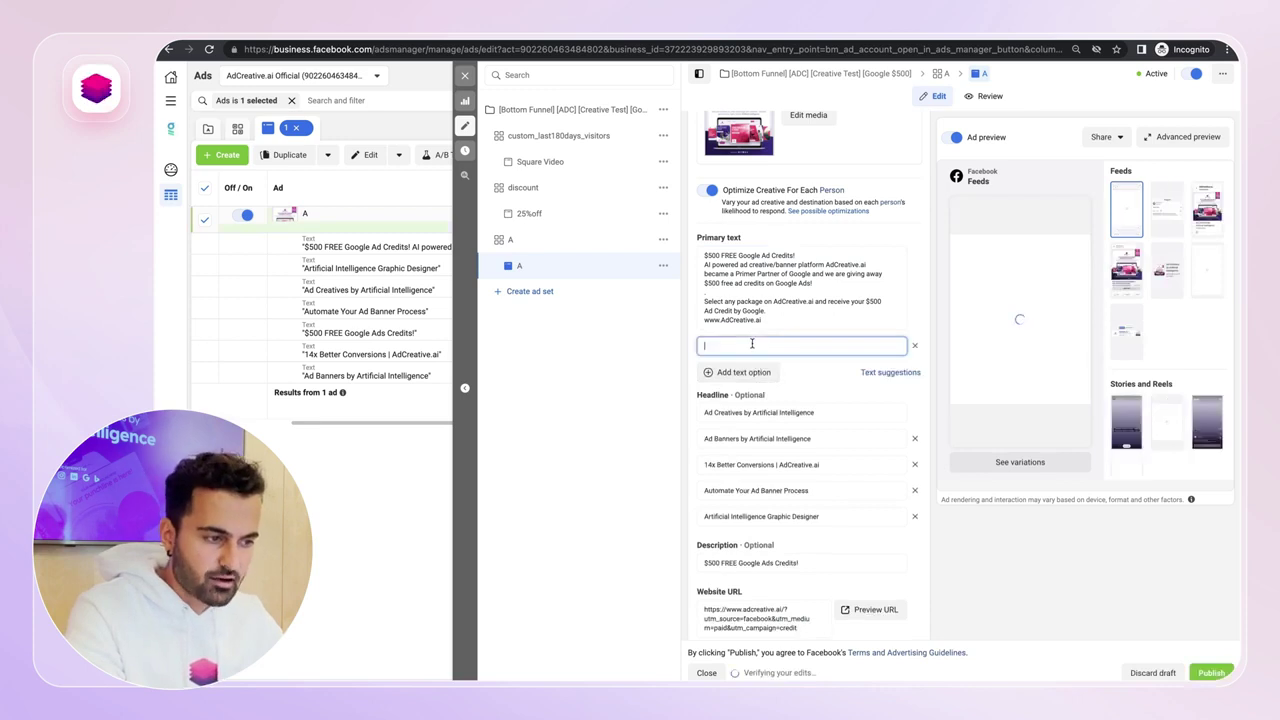
key("ctrl+v")
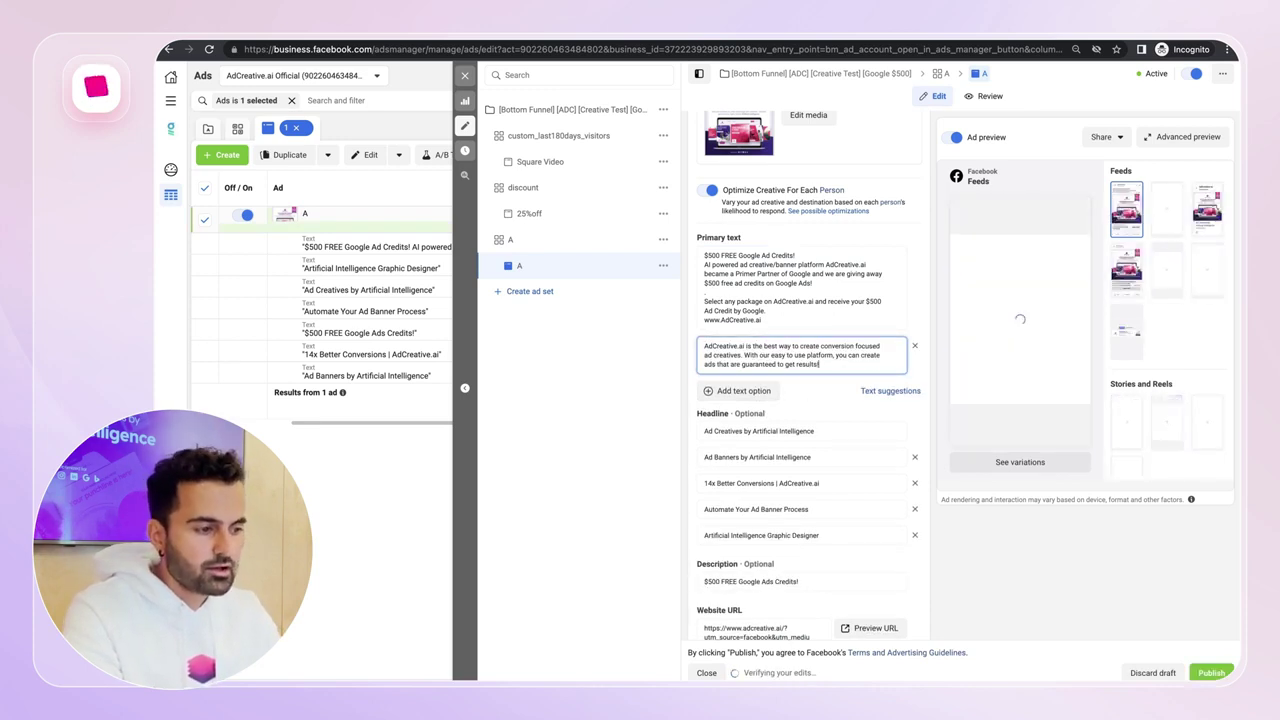
key("Return")
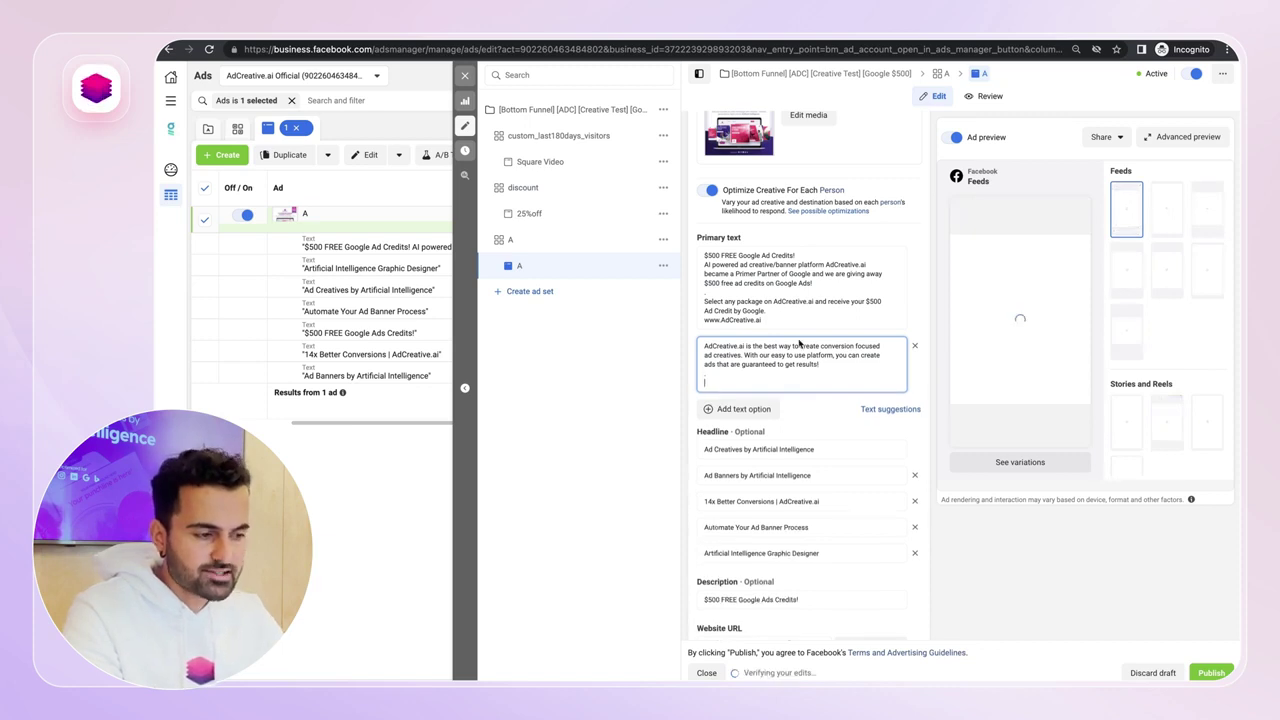
Step: Append the "Select any package on AdCreative.ai" offer and website lines from the first primary text to the second option
left_click_drag(764, 320, 689, 302)
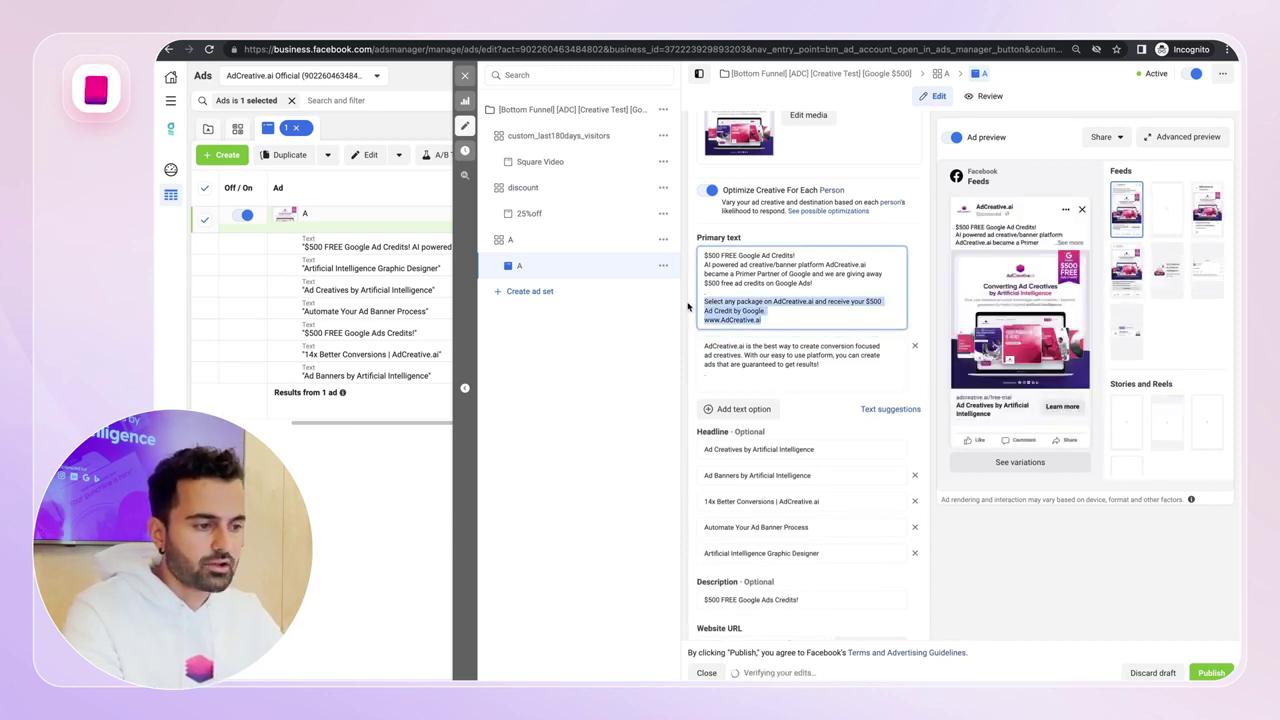
key("ctrl+c")
left_click(715, 378)
key("ctrl+v")
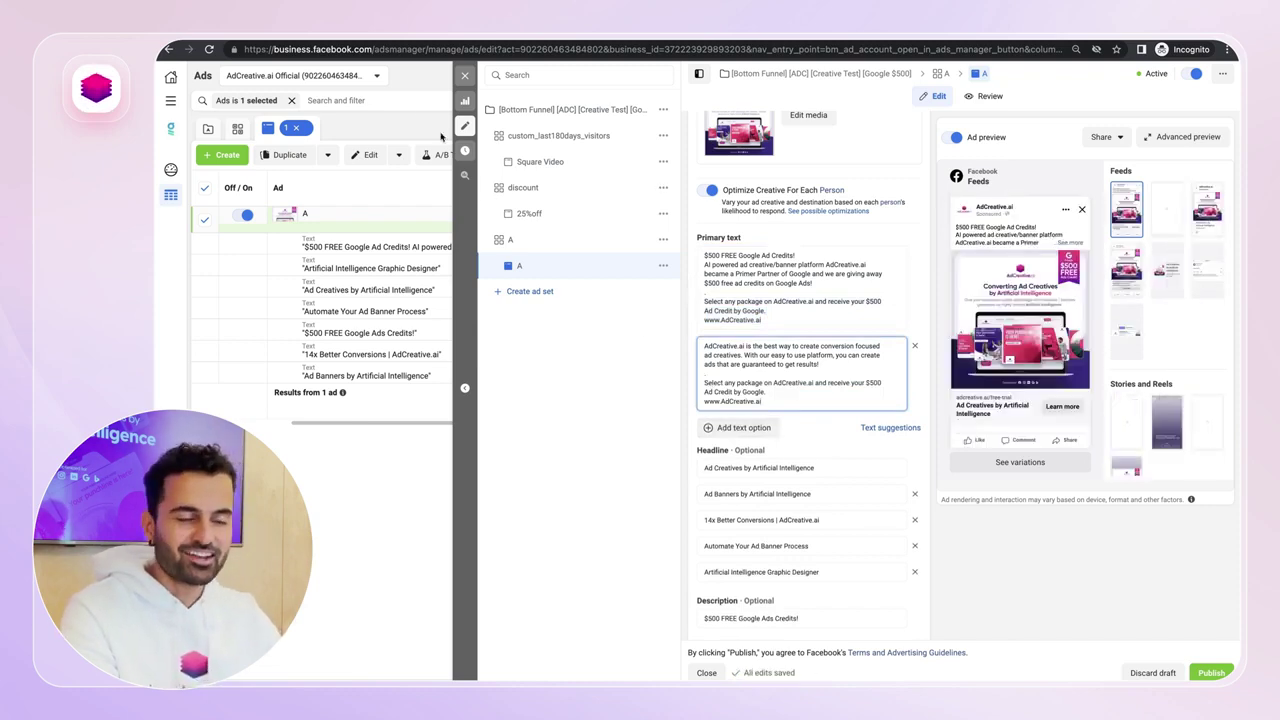
Step: In AdCreative.ai, replace the final period of the "perfect solution for busy advertisers" text with a sunglasses emoji and copy the edited text
left_click(365, 24)
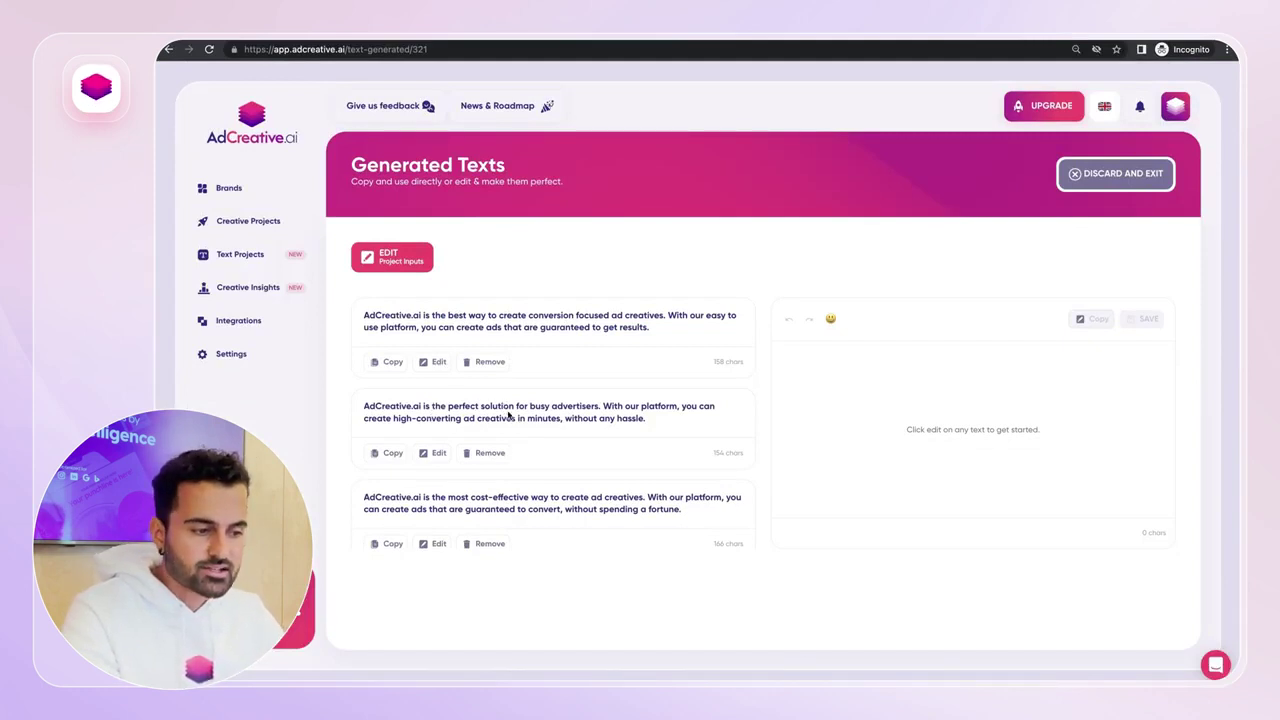
left_click(436, 452)
left_click(1020, 364)
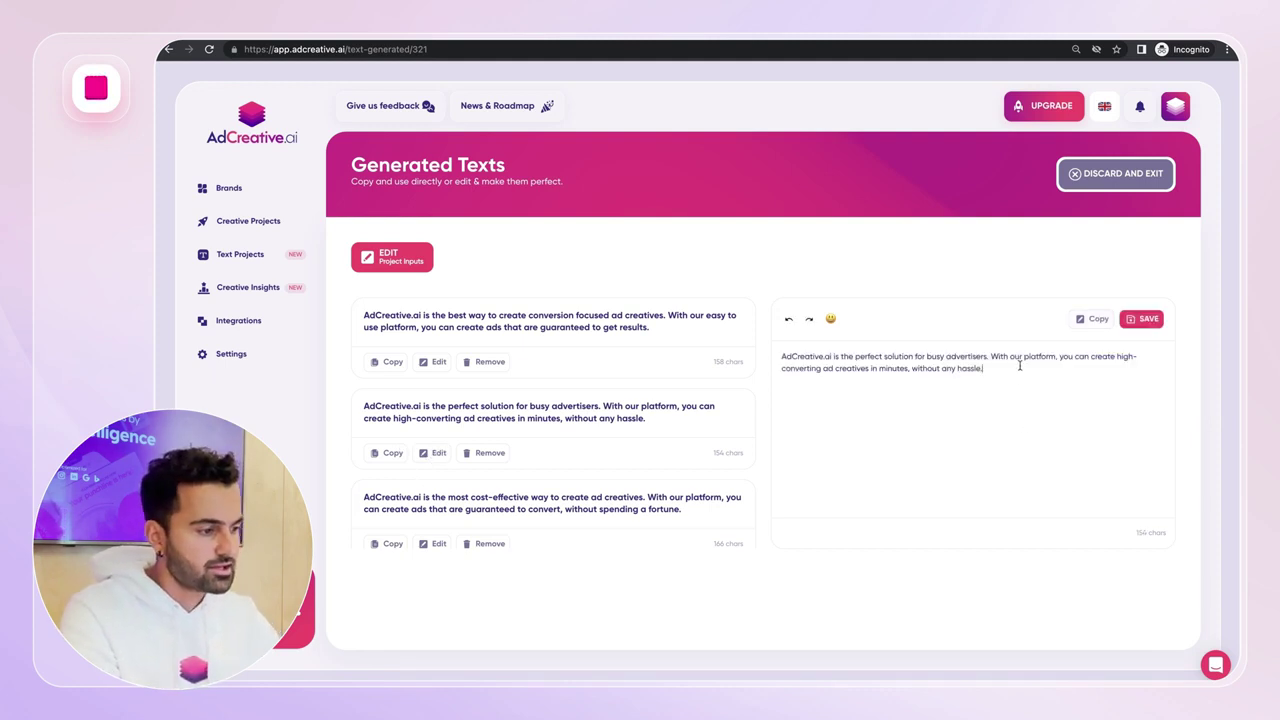
key("BackSpace")
left_click(830, 318)
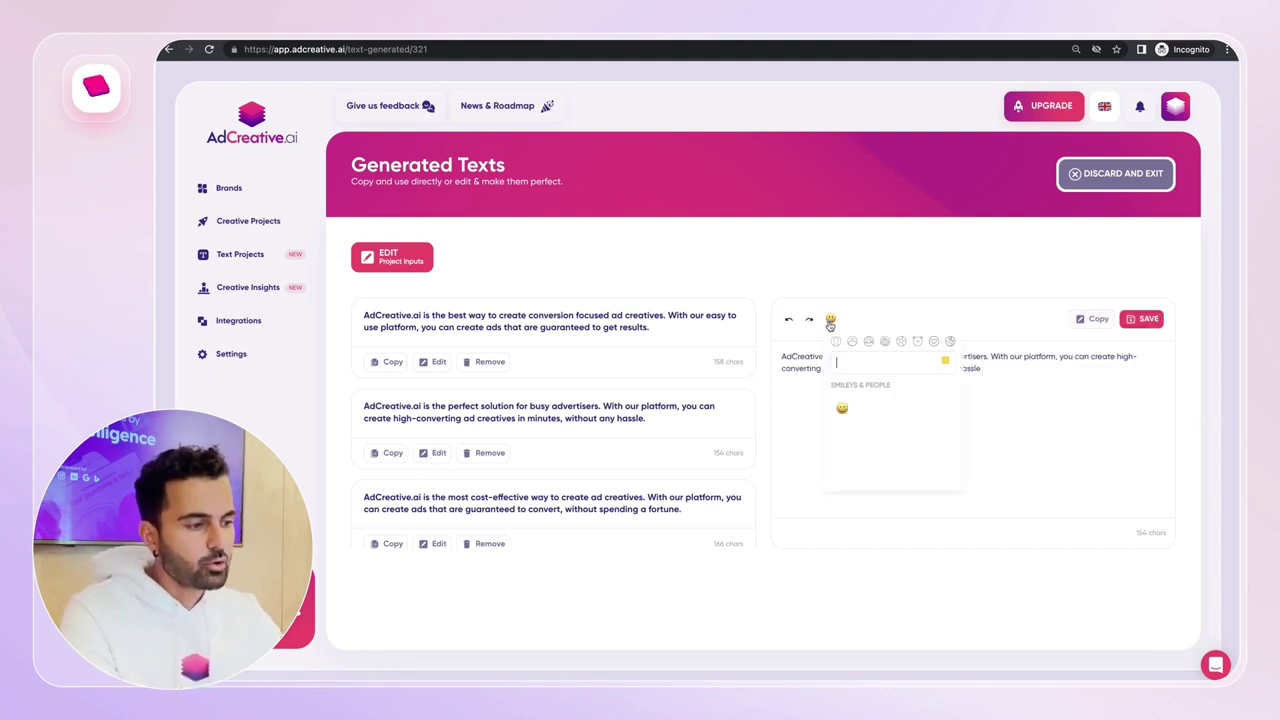
scroll(927, 443, "down", 5)
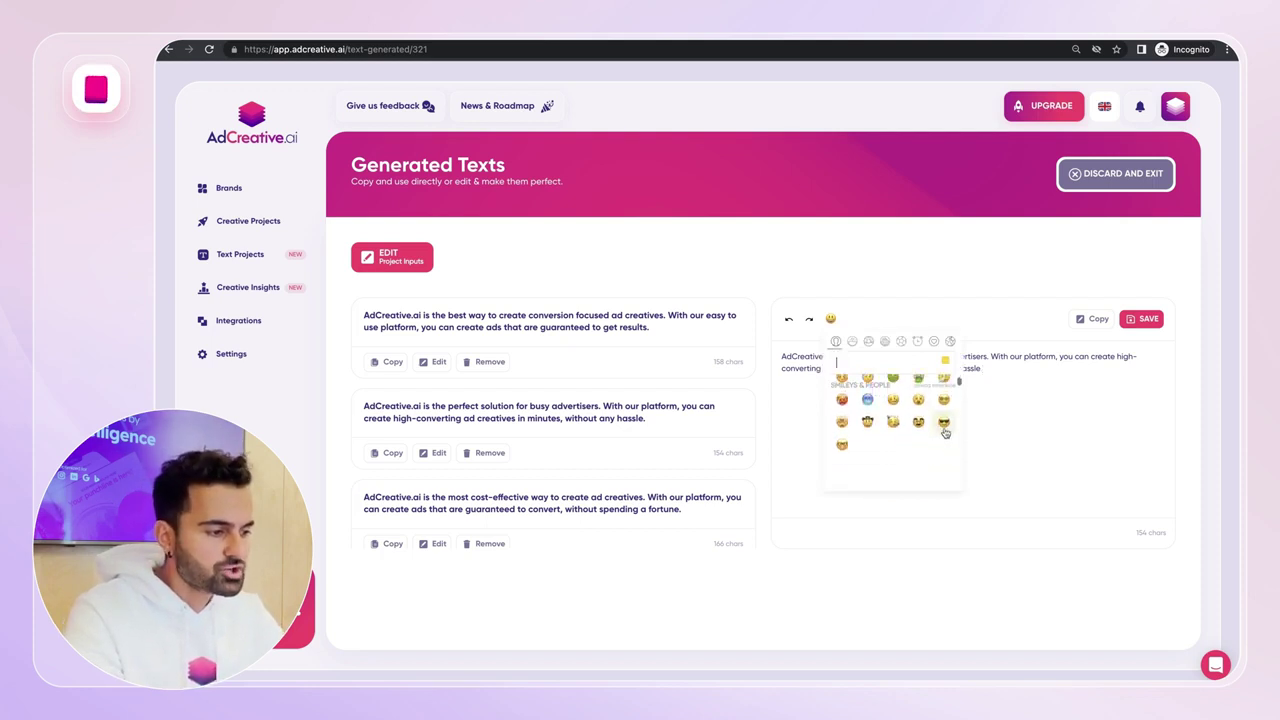
left_click(944, 414)
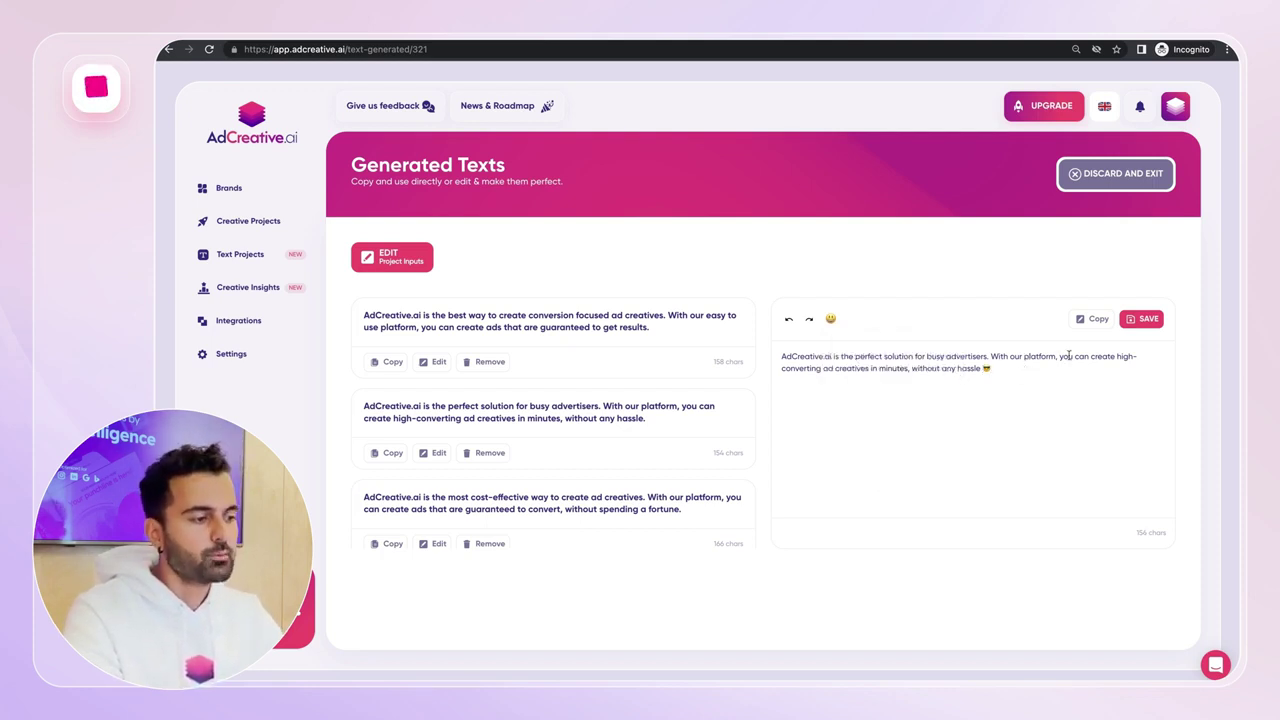
left_click(1104, 324)
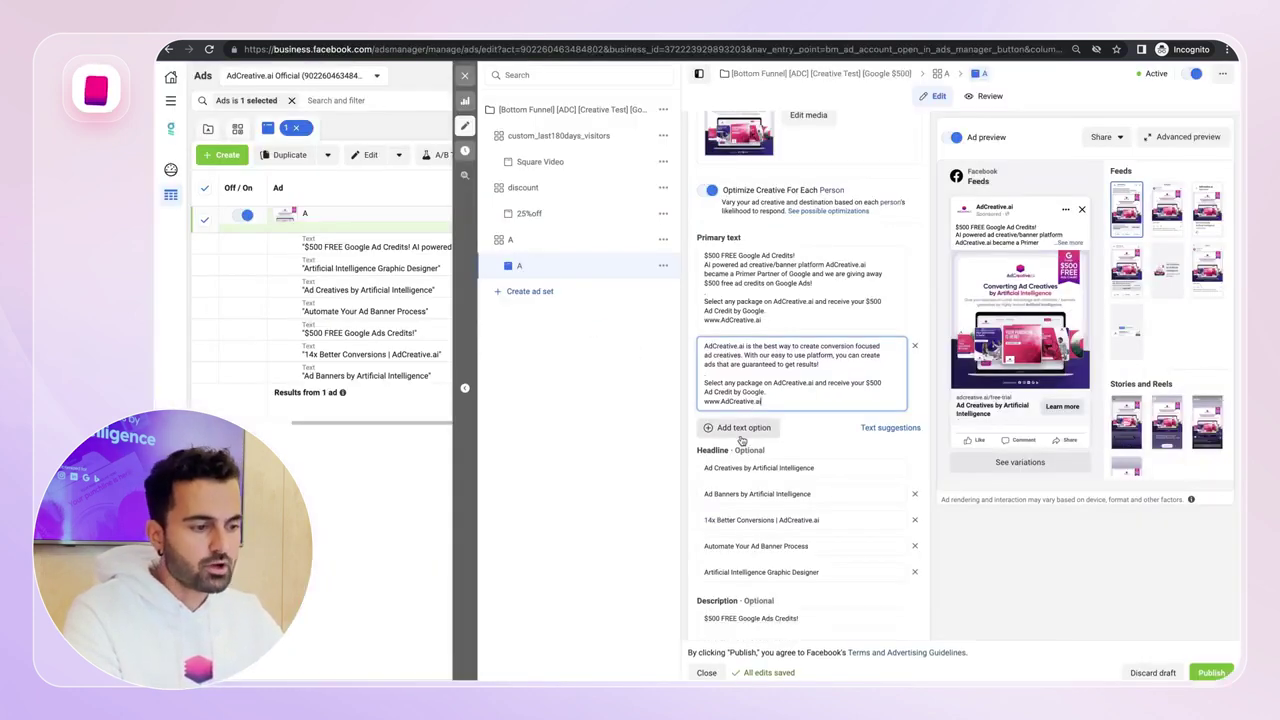
Step: In Meta Ads Manager, add the copied text as a third primary text option, followed by the package offer and website lines
left_click(740, 428)
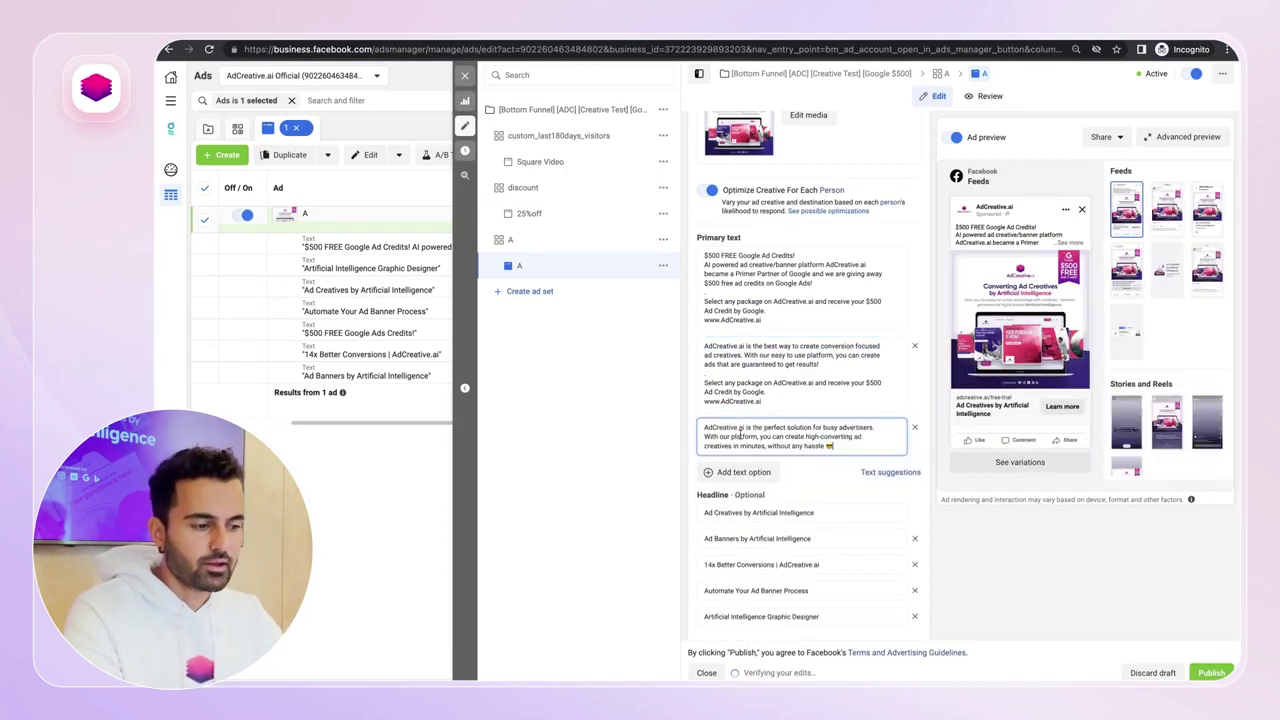
key("ctrl+v")
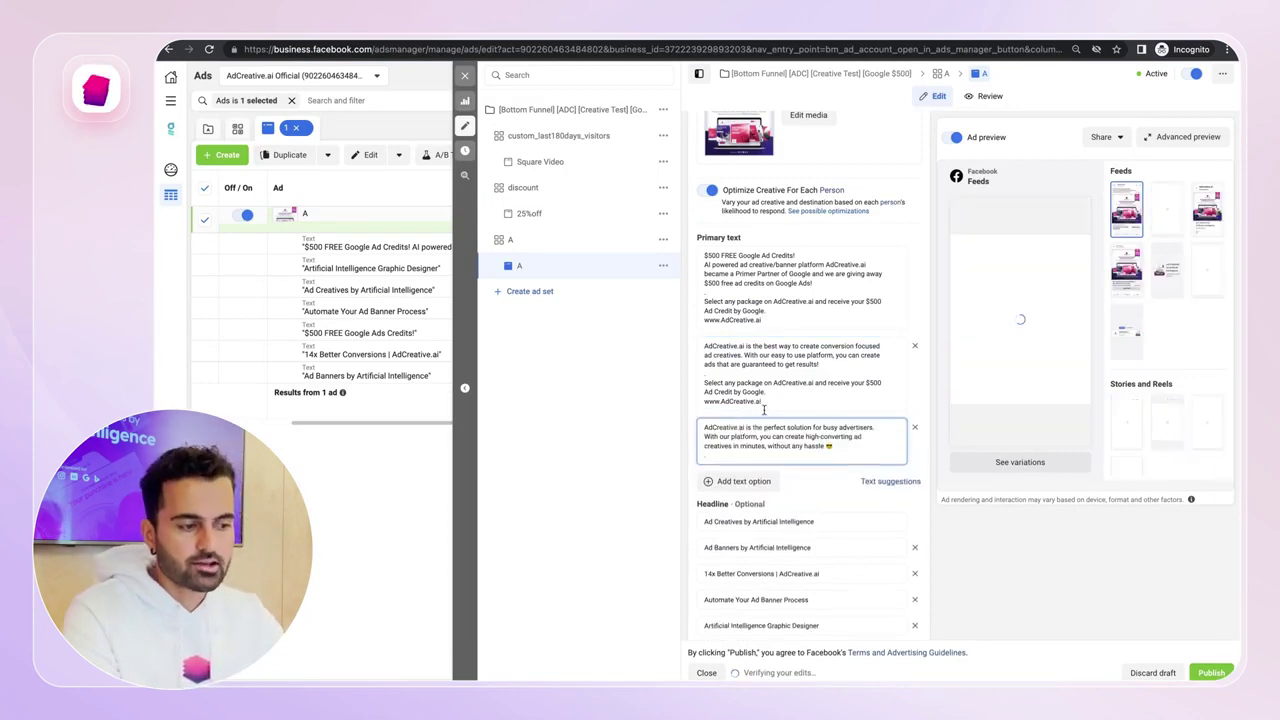
left_click_drag(762, 401, 704, 381)
key("ctrl+c")
left_click(716, 457)
key("ctrl+v")
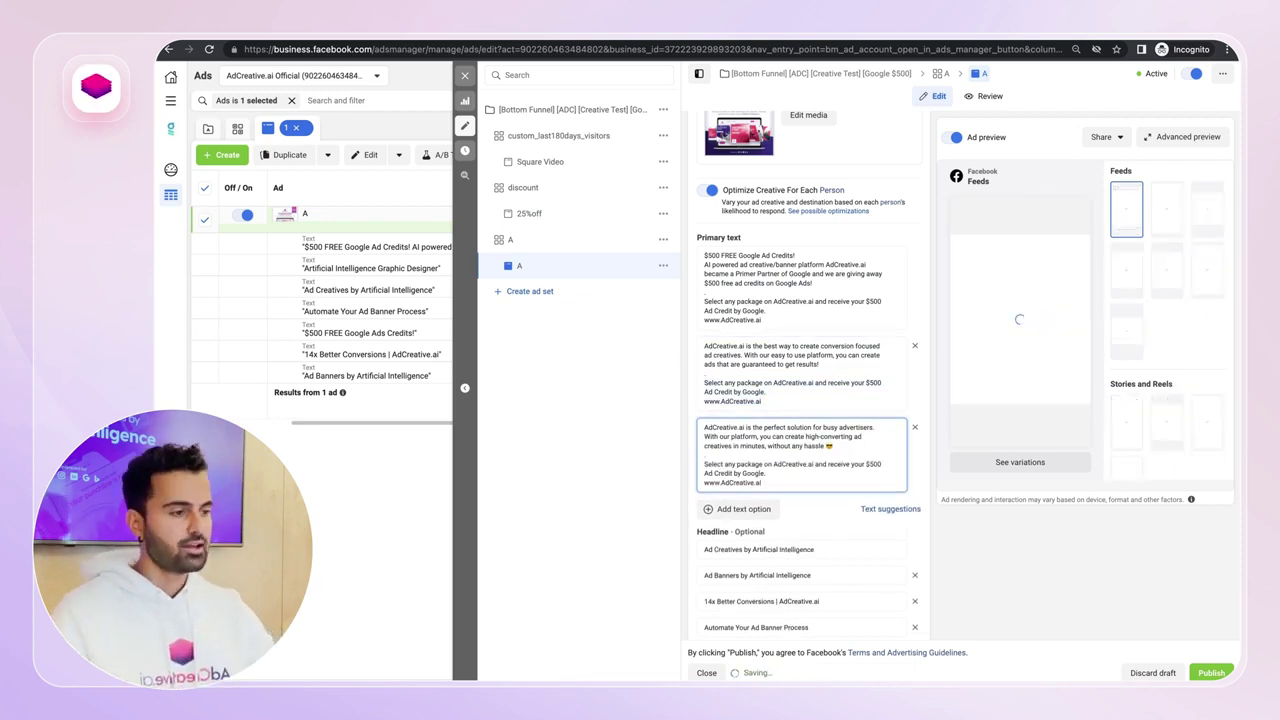
left_click(1033, 589)
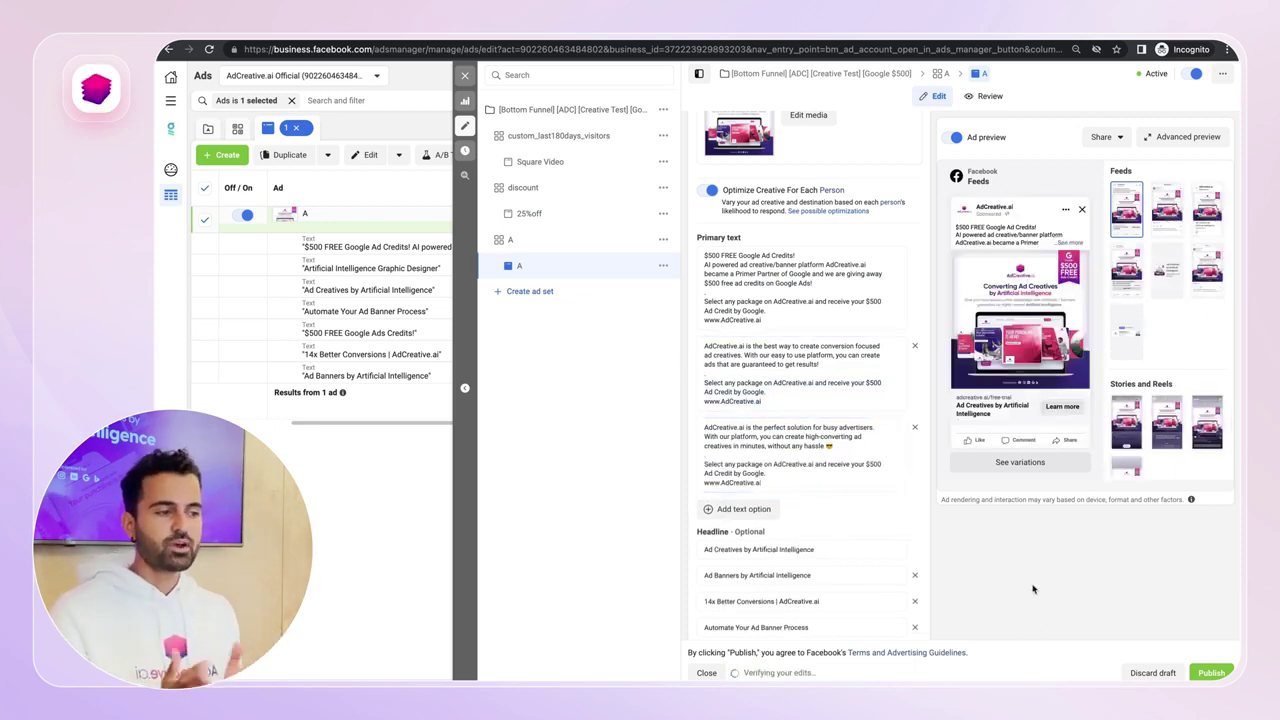